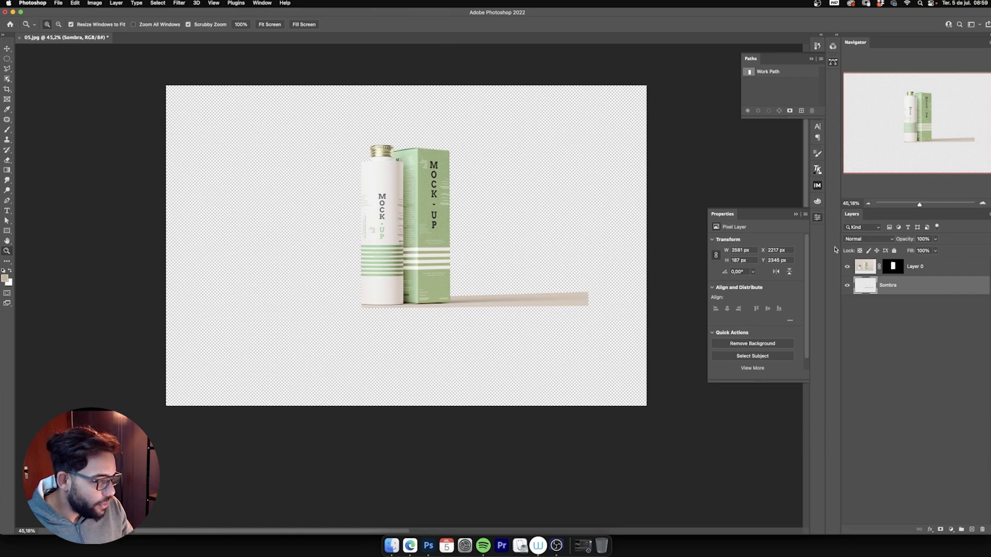
Draw a beige filled rectangle shape about 4993 × 776 px across the base of the bottle and box
left_click(794, 215)
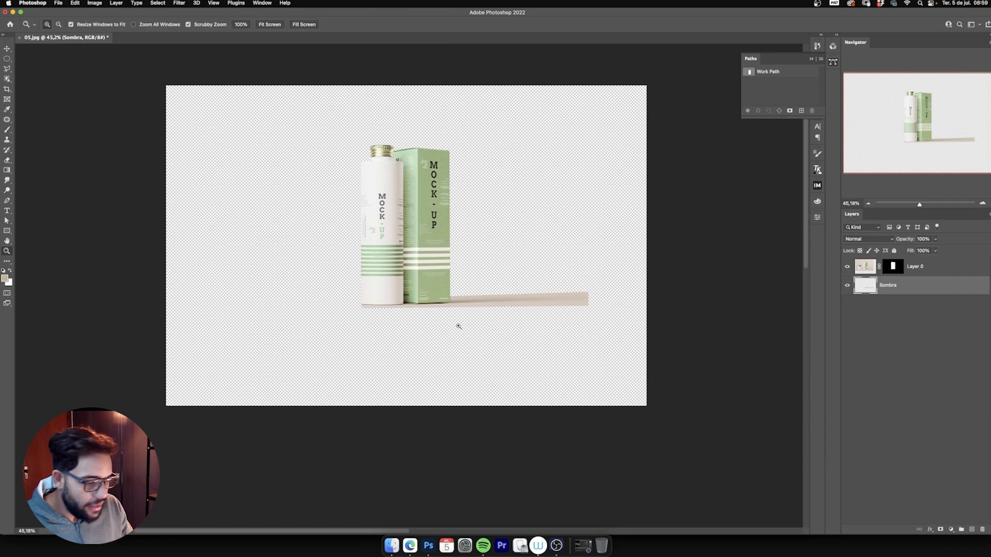
left_click(8, 232)
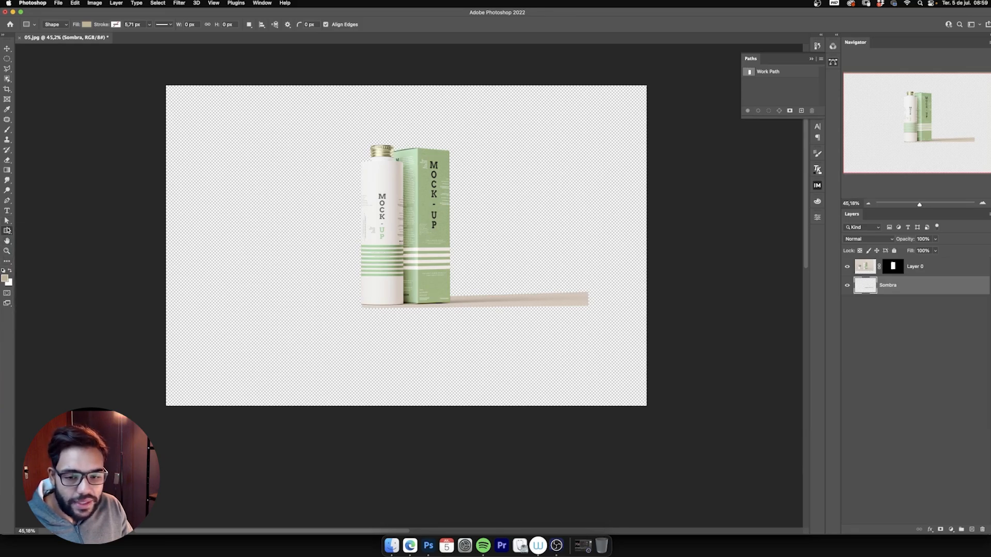
left_click(7, 230)
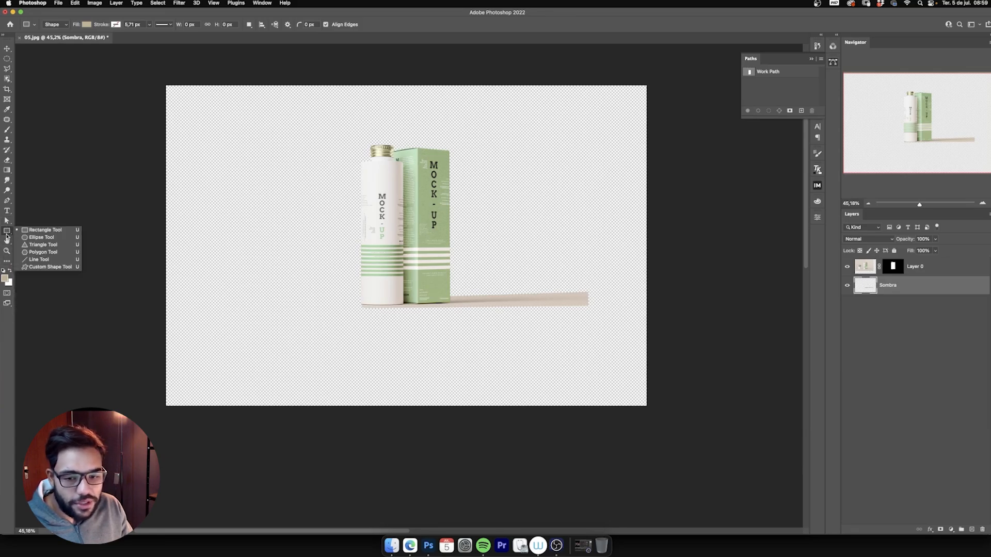
left_click(37, 233)
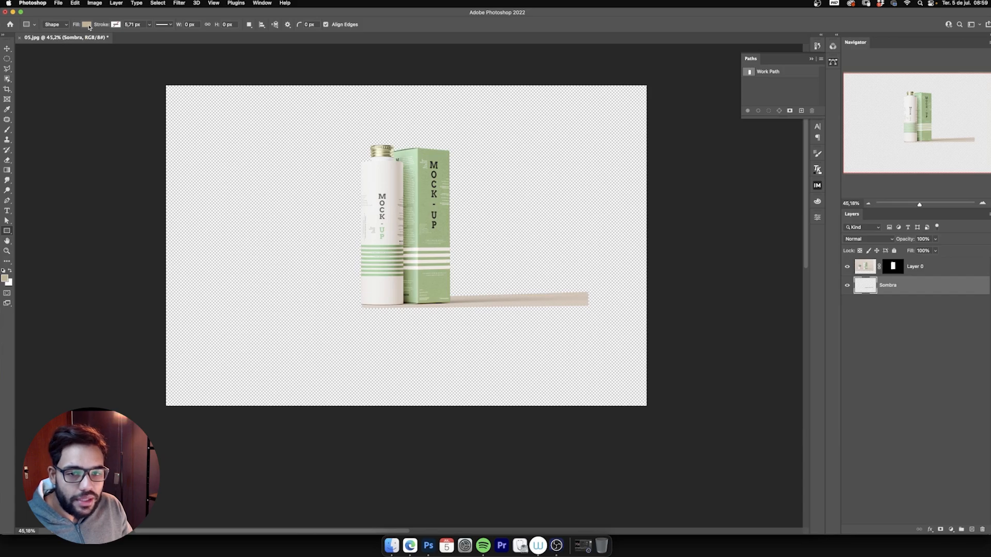
left_click(87, 24)
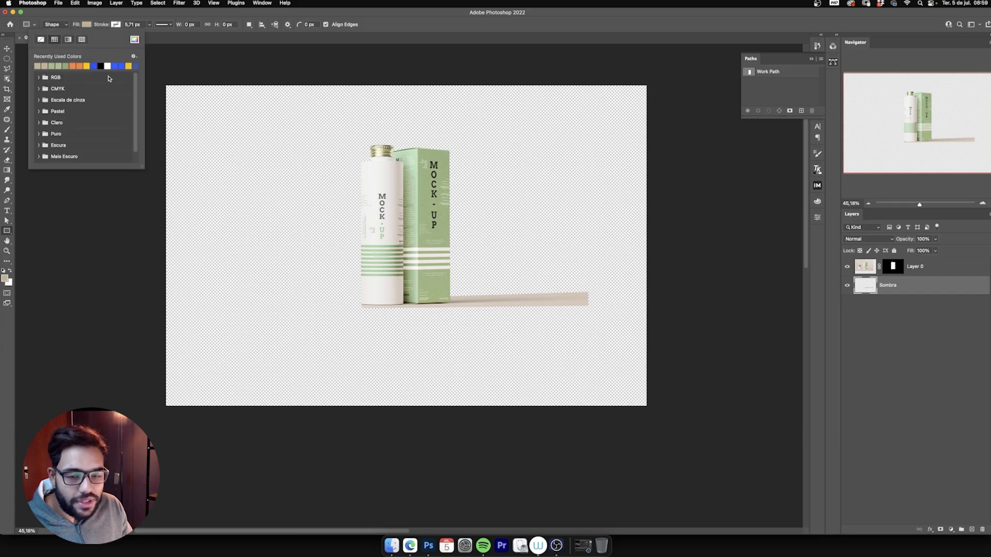
left_click(56, 25)
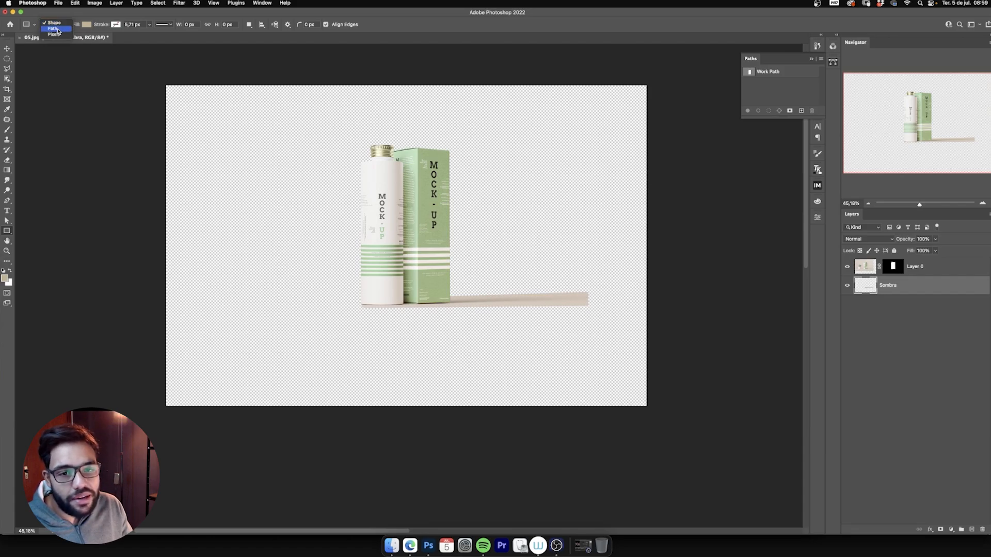
left_click(57, 23)
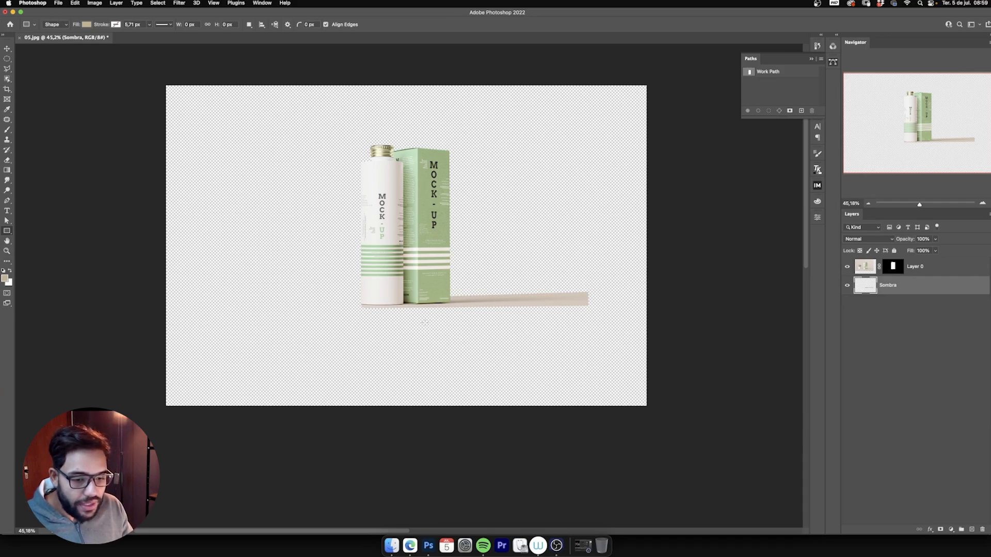
left_click_drag(178, 273, 617, 341)
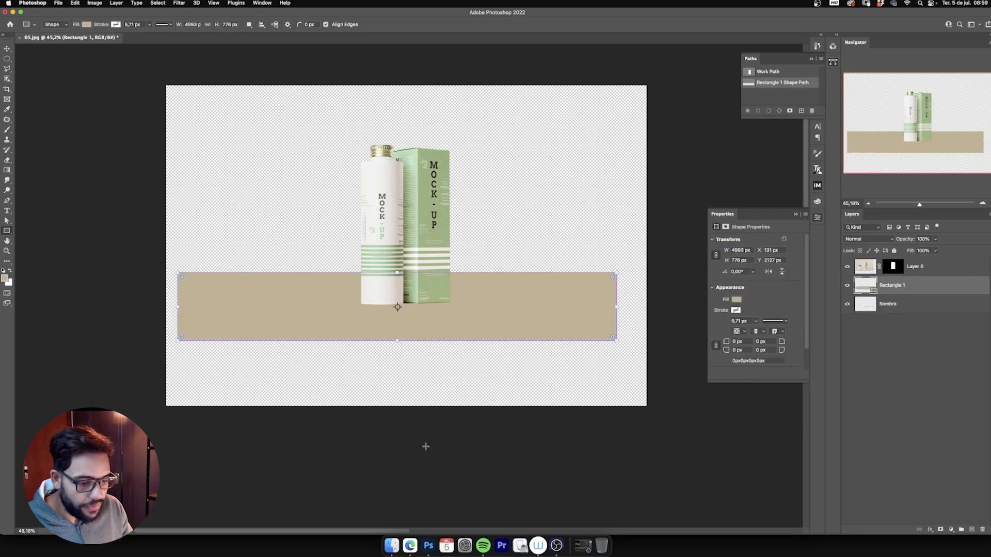
Place the rectangle layer below the Sombra layer and hide Sombra
left_click_drag(921, 288, 850, 308)
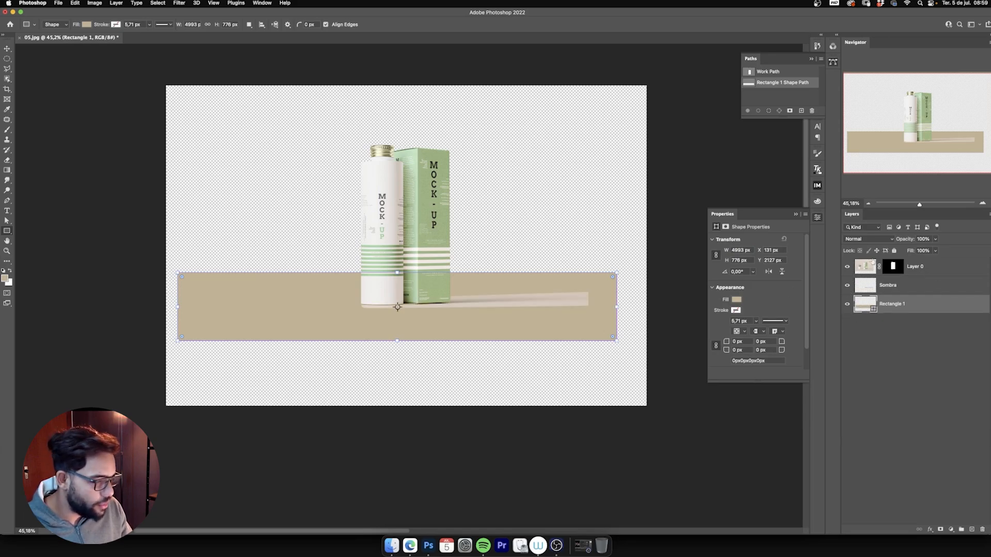
left_click(847, 286)
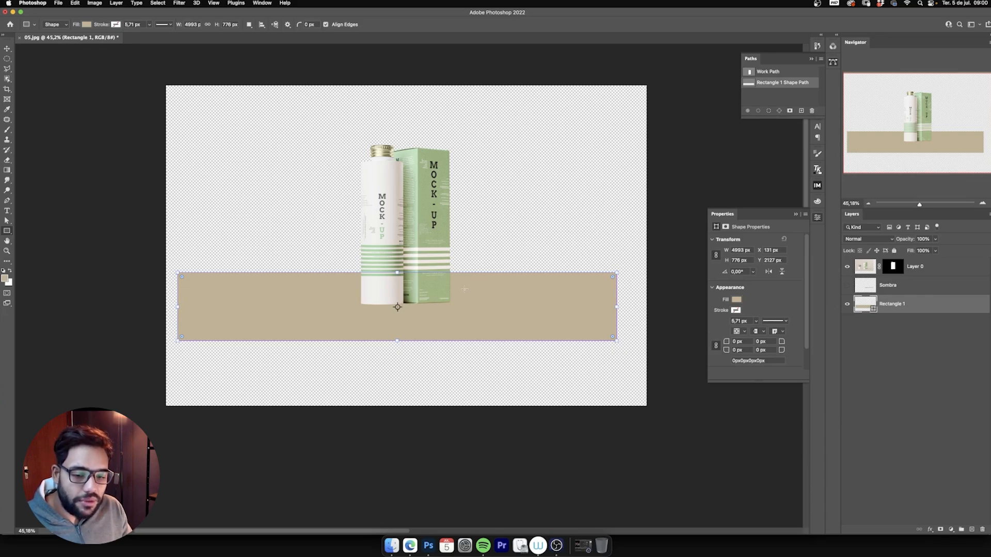
Skew the rectangle into a tabletop parallelogram about 8113 × 786 px that spans past both canvas sides, and accept its conversion to a regular path
key("super+t")
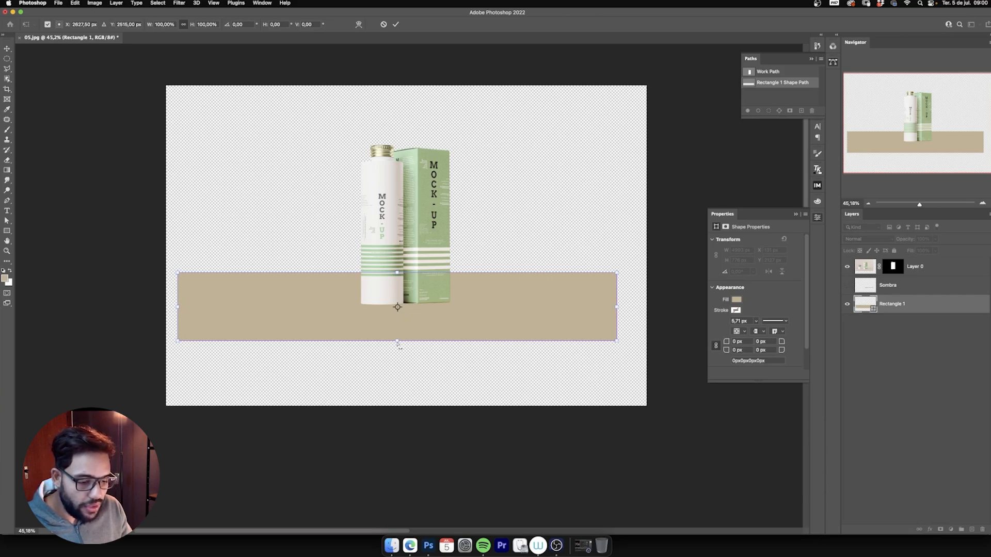
mouse_move(398, 345)
left_mouse_down()
mouse_move(441, 327)
mouse_move(308, 310)
mouse_move(455, 312)
mouse_move(323, 299)
mouse_move(470, 302)
mouse_move(477, 336)
mouse_move(478, 321)
left_mouse_up()
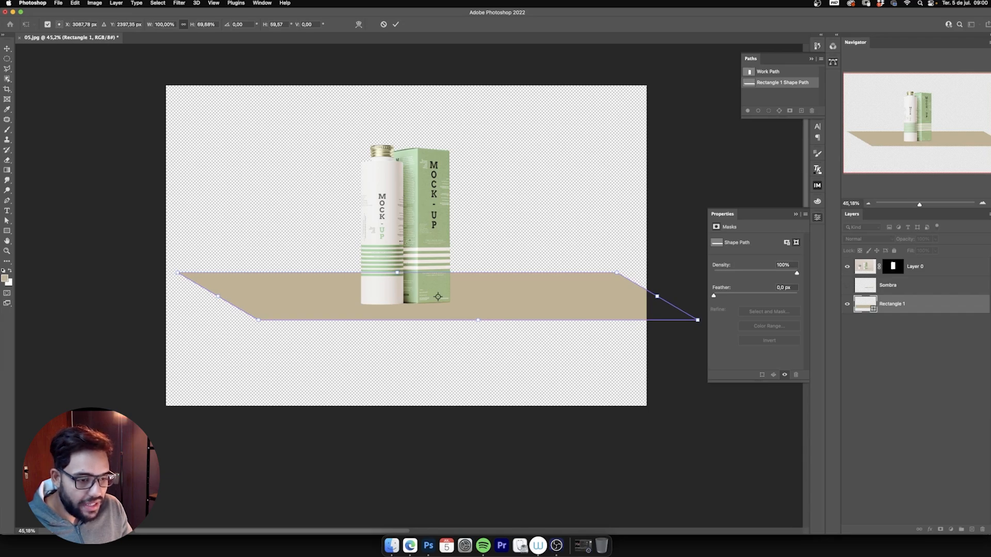
left_click_drag(397, 273, 395, 277)
left_click_drag(478, 321, 478, 326)
left_click_drag(216, 301, 123, 299)
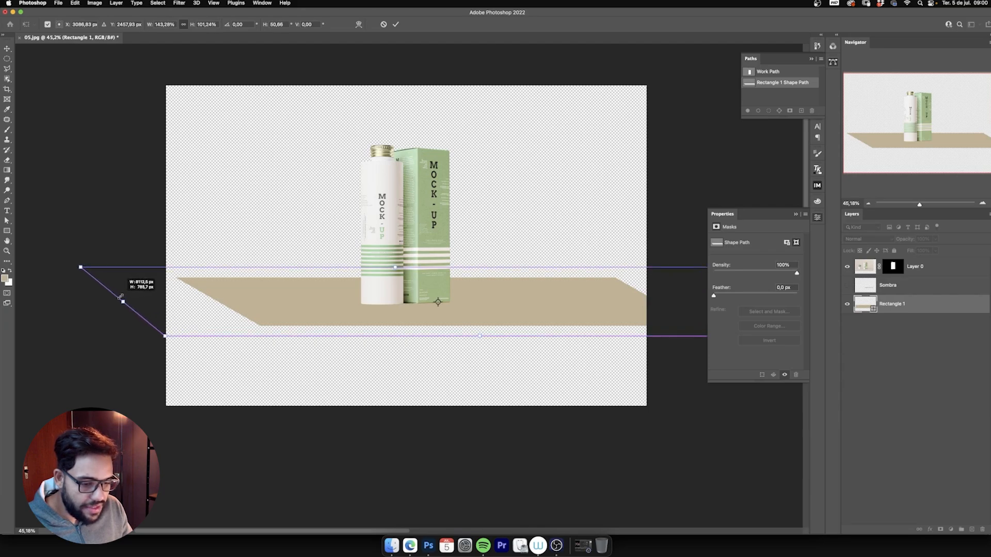
mouse_move(552, 299)
left_mouse_down()
mouse_move(529, 308)
mouse_move(567, 309)
left_mouse_up()
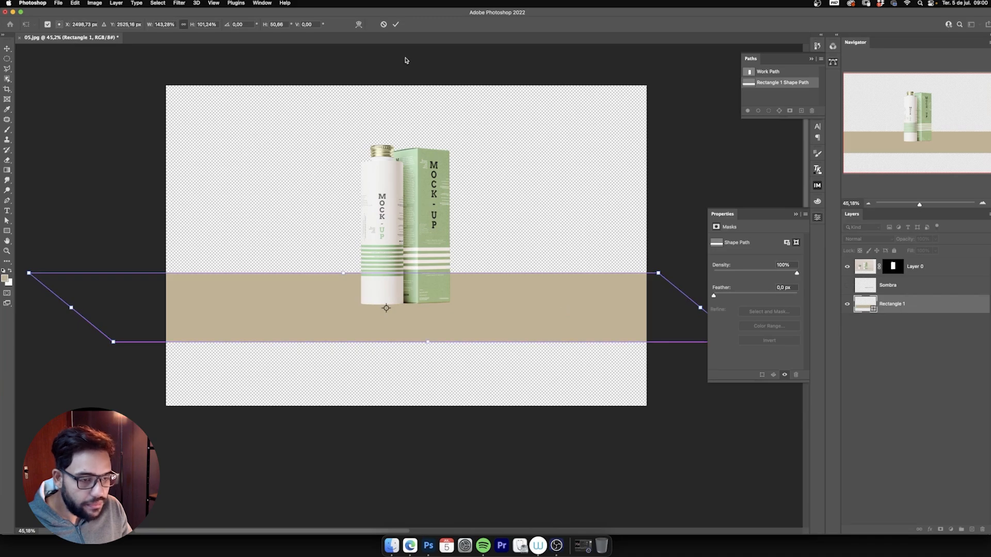
left_click(396, 25)
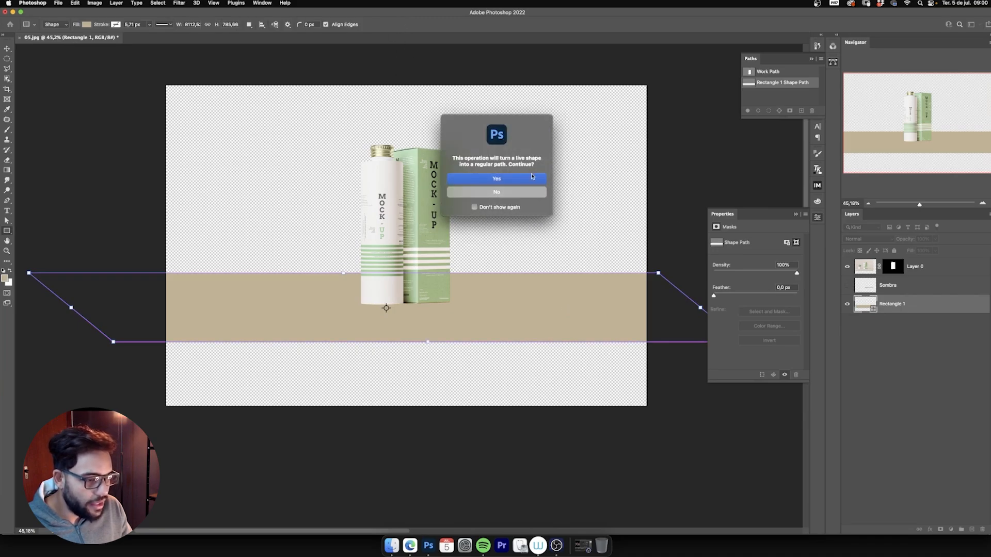
left_click(538, 179)
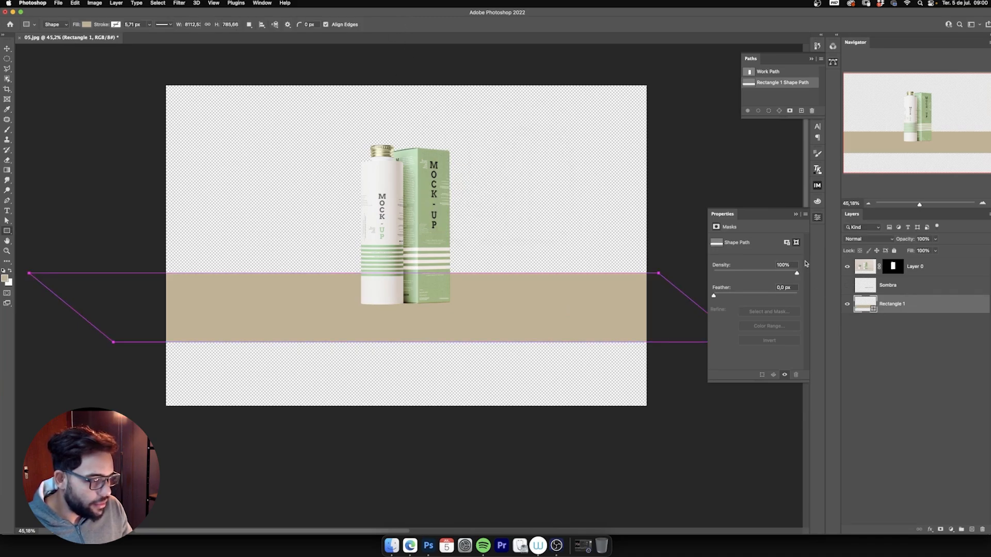
Rename the tabletop shape layer as Base
double_click(894, 304)
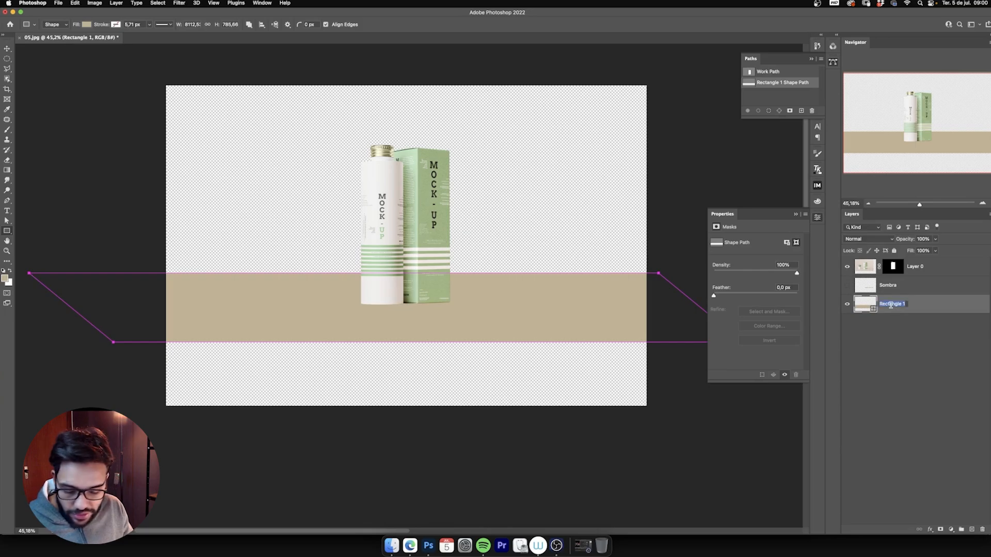
type("Base")
key("Return")
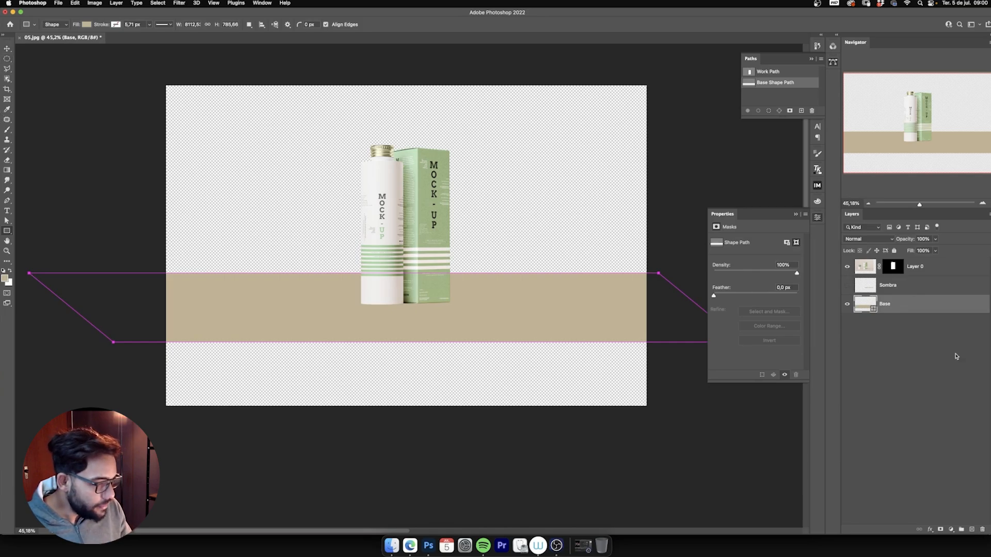
Draw a rectangle about 5607 × 1074 px on a new layer below Base, covering the canvas's lower part, and name it Baixo
left_click(972, 529, "super")
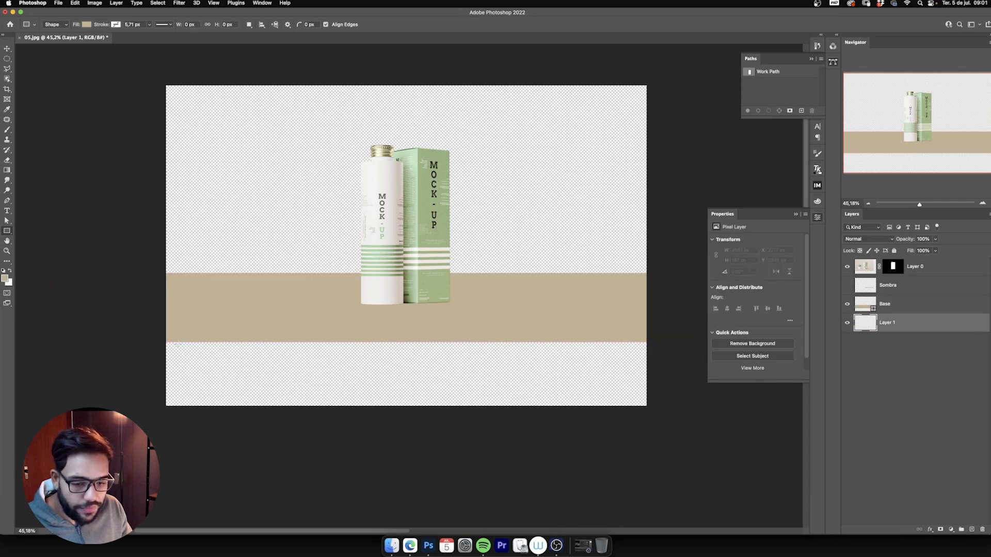
left_click_drag(160, 336, 652, 430)
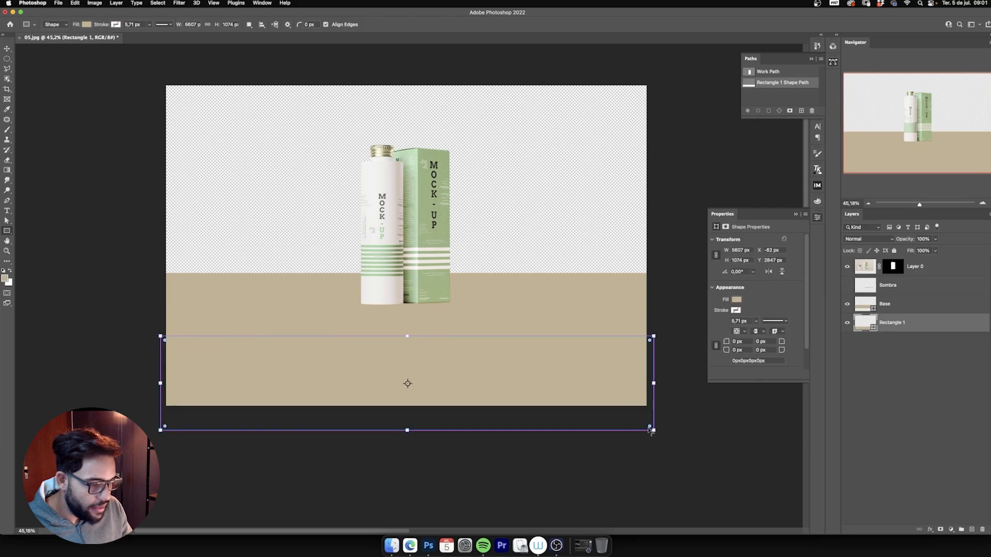
double_click(891, 324)
type("Baixo")
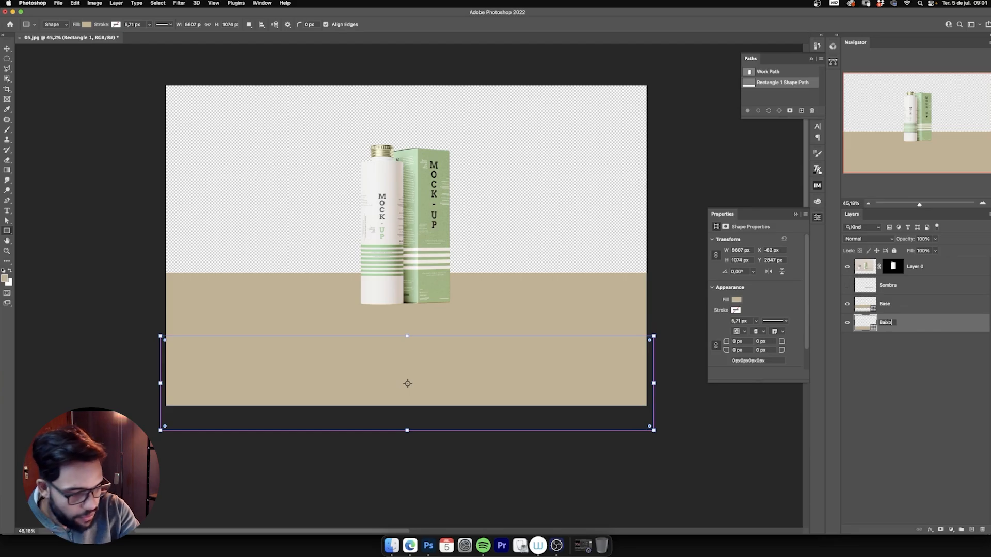
key("Return")
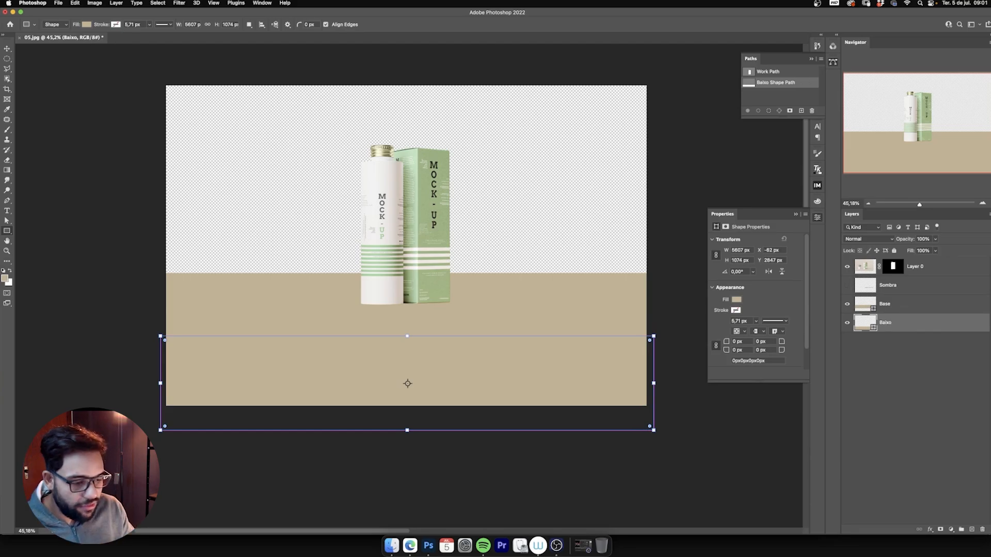
Add a Curves adjustment clipped to the Baixo layer and lower its white point output to 193
left_click(898, 311)
left_click(904, 324)
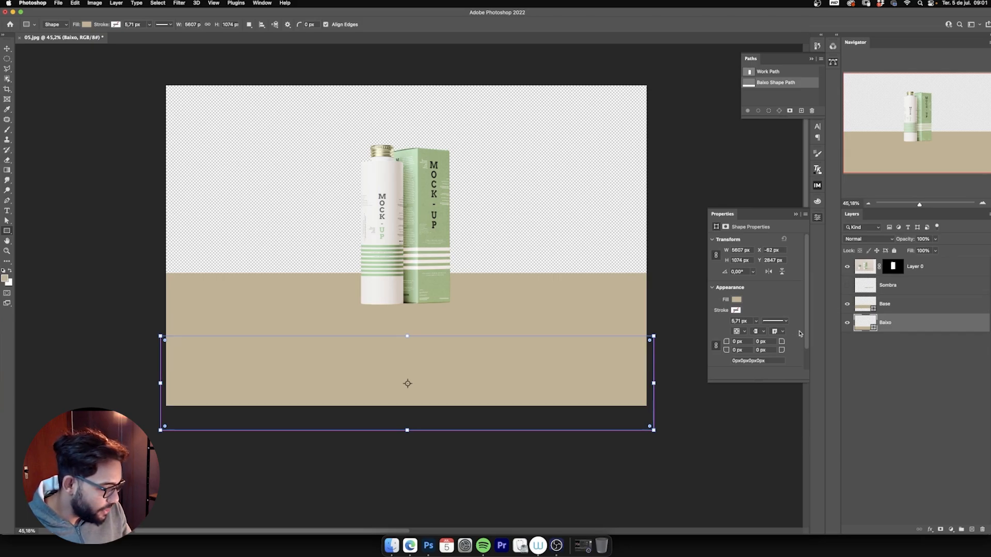
left_click(952, 531)
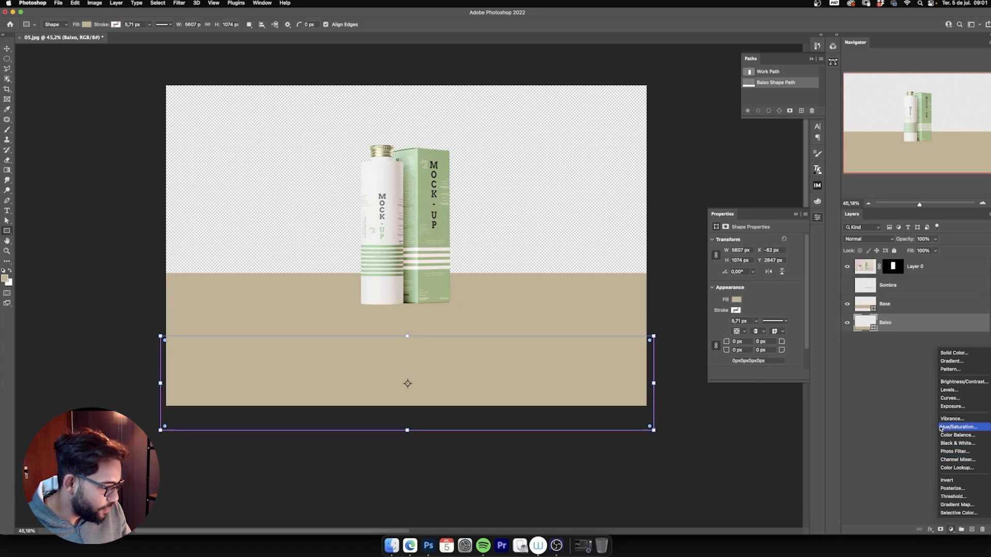
left_click(948, 399)
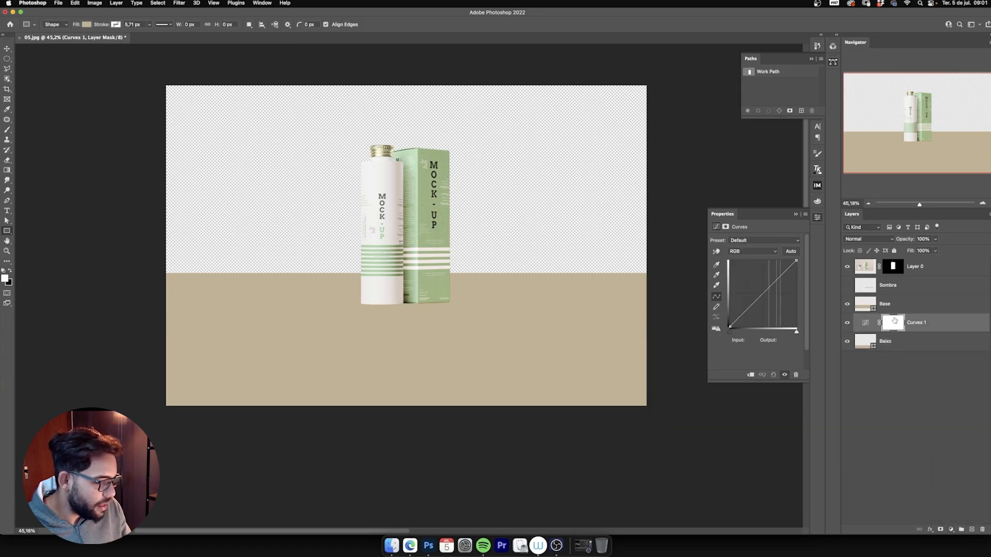
left_click(750, 375)
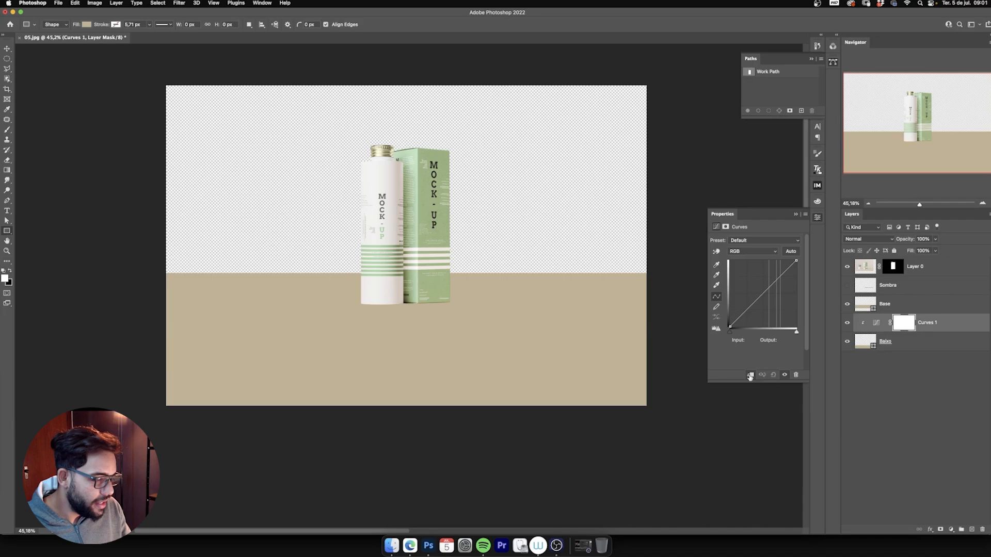
left_click(892, 345)
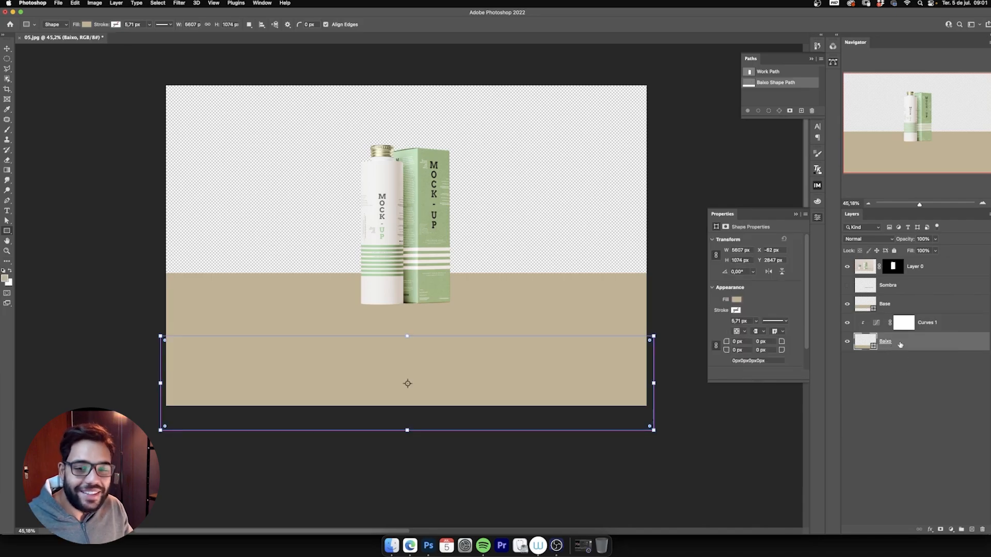
left_click(875, 329)
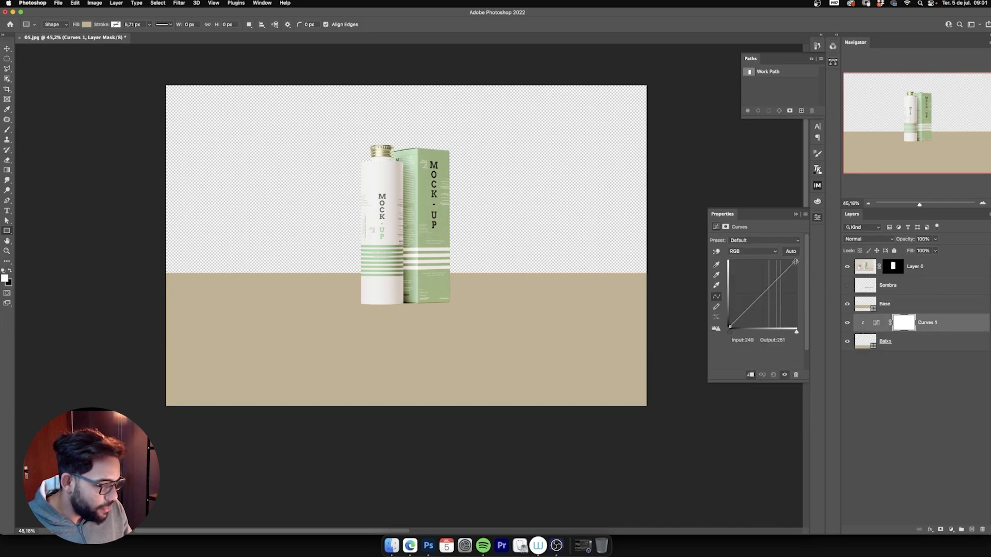
left_click_drag(798, 262, 802, 279)
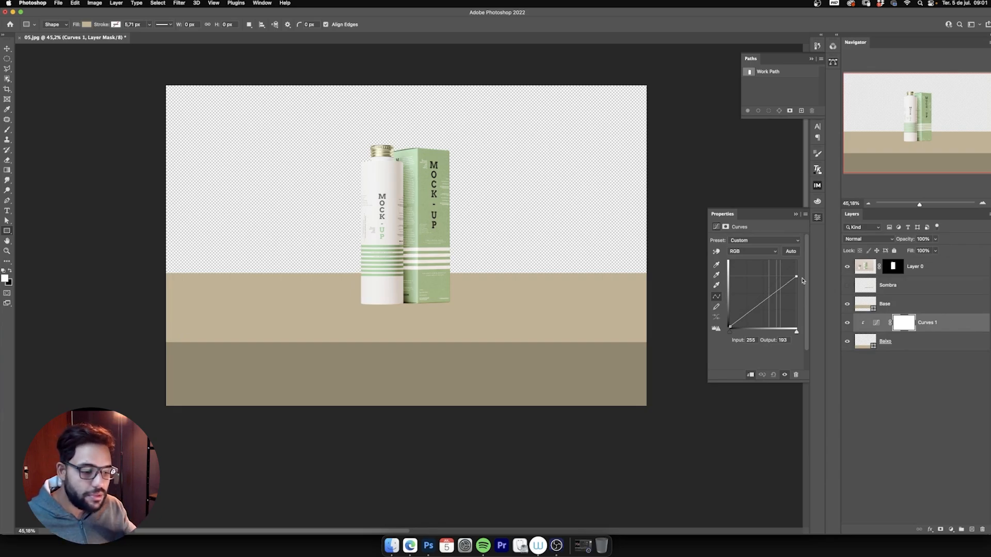
Compress the Base shape vertically from its upper and lower edges to about 72% of its height
left_click(901, 299)
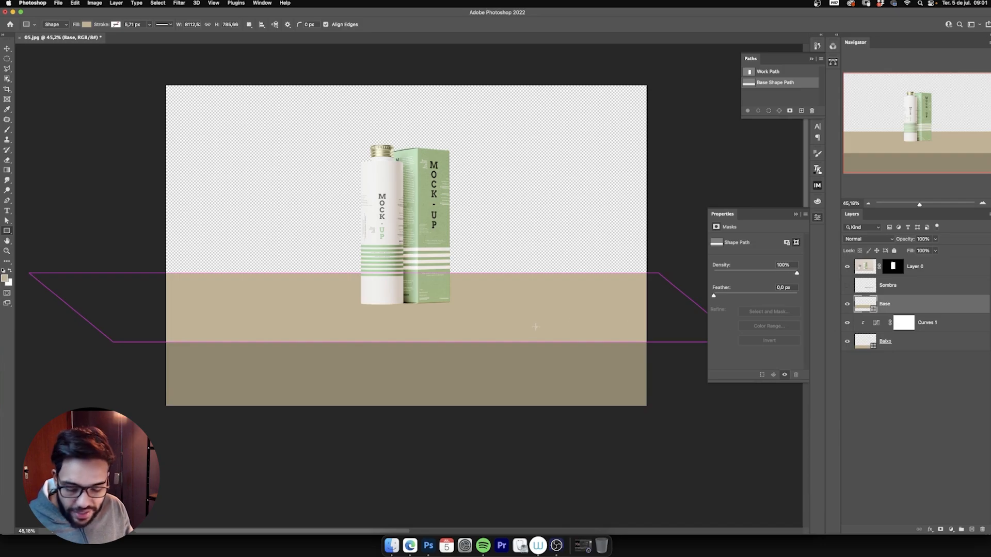
key("super+t")
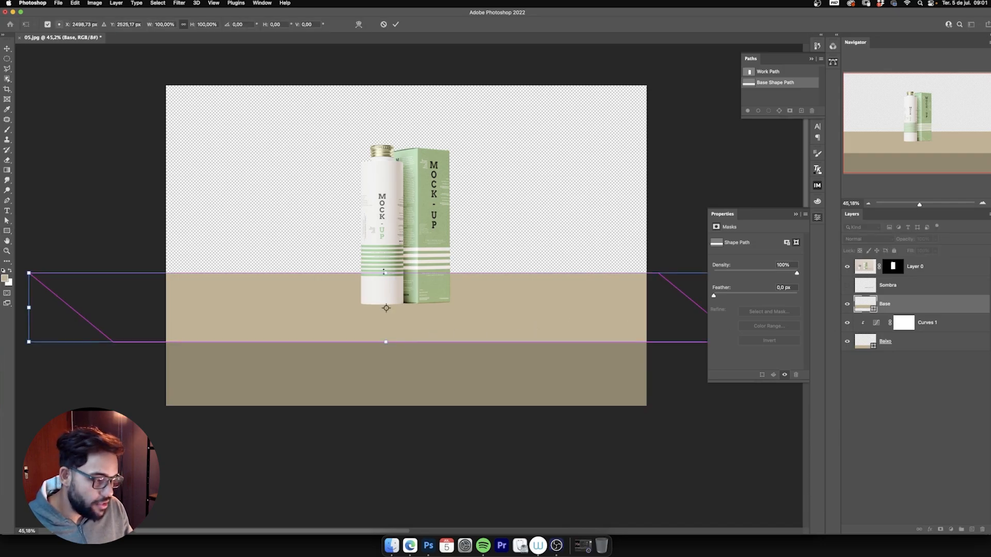
mouse_move(386, 343)
left_mouse_down()
mouse_move(387, 318)
mouse_move(383, 342)
left_mouse_up()
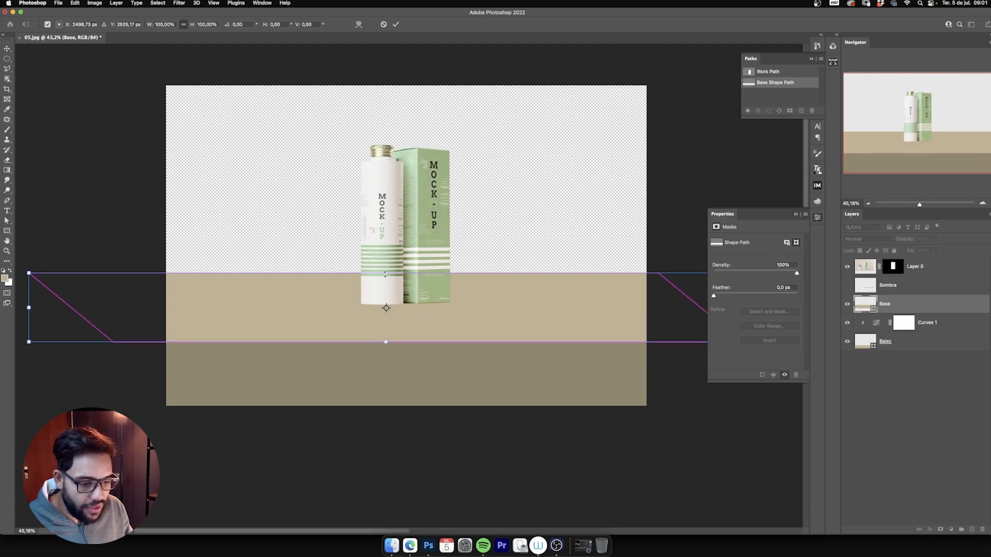
left_click_drag(386, 273, 386, 281)
left_click_drag(385, 341, 387, 330)
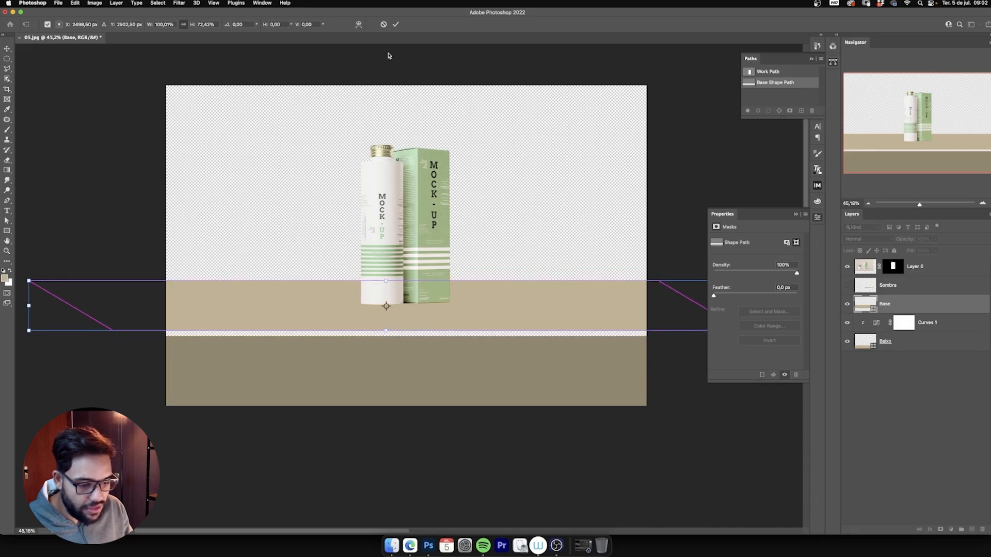
left_click(397, 25)
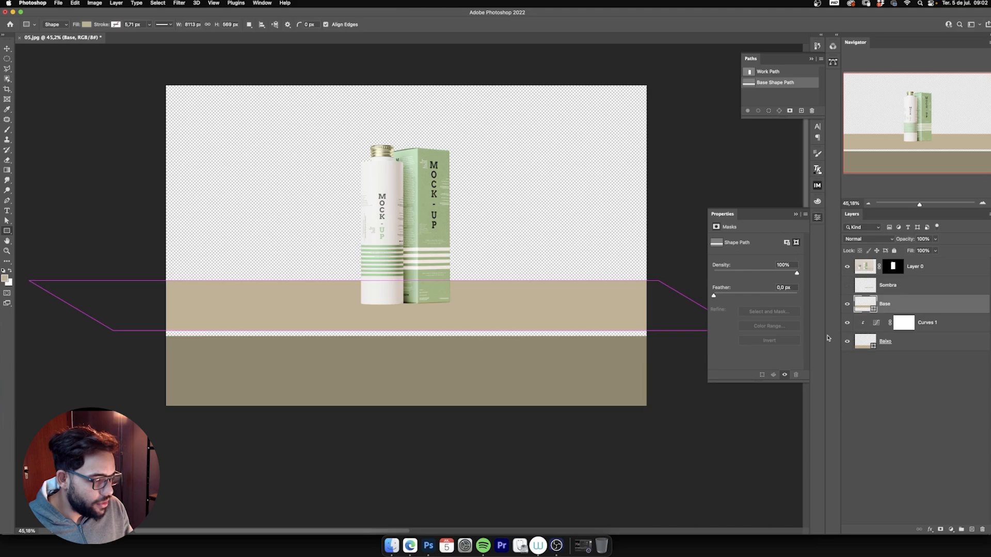
Move the Baixo rectangle up until it closes the gap under the Base shape's front edge
left_click(917, 345)
key("v")
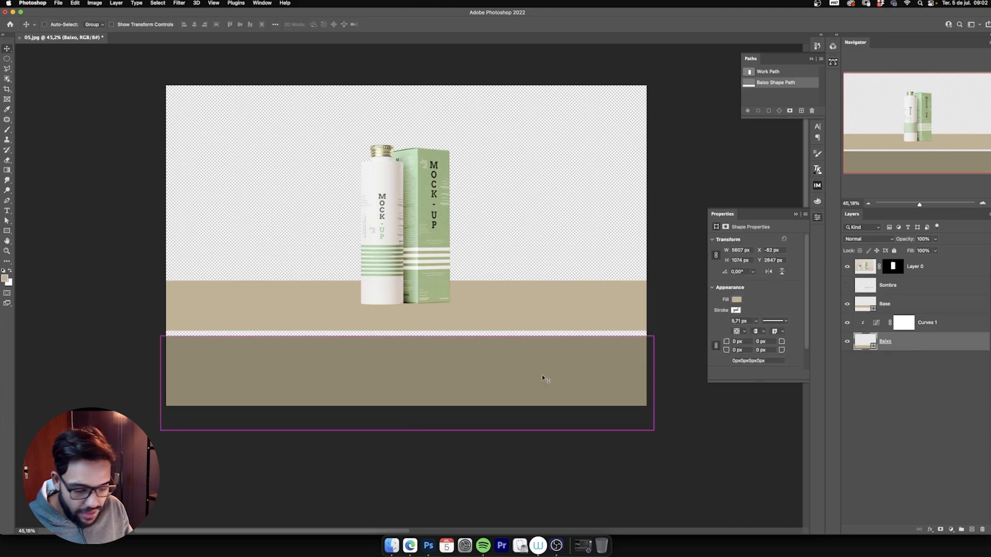
left_click_drag(540, 376, 538, 369)
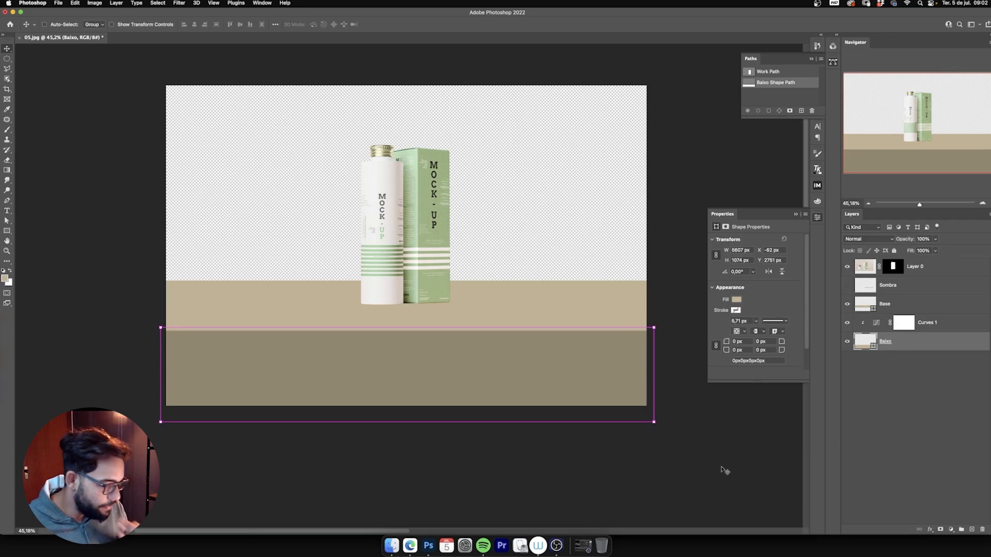
Shift the Base and Baixo layers together to the left until the tabletop's front right corner meets the canvas edge
left_click(911, 301, "shift")
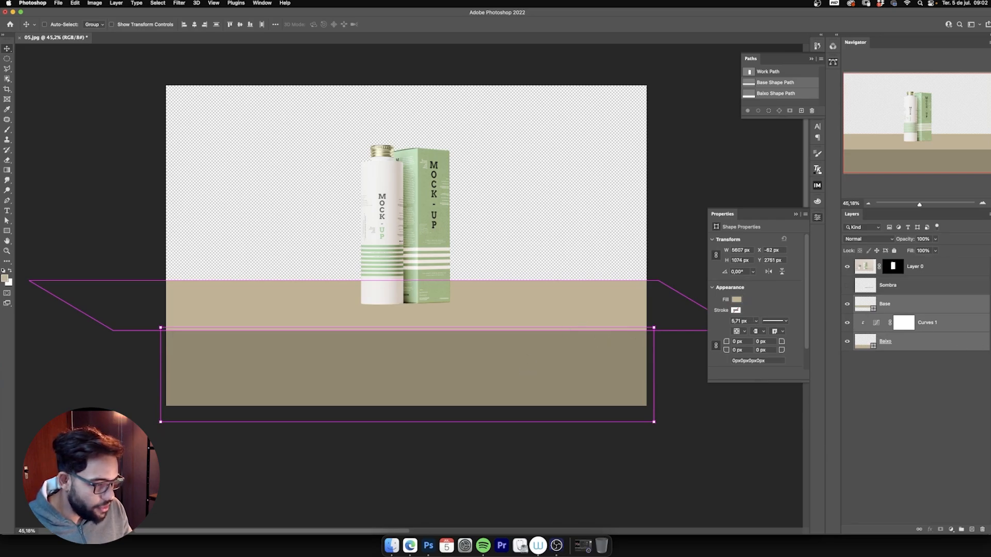
left_click_drag(628, 305, 532, 302)
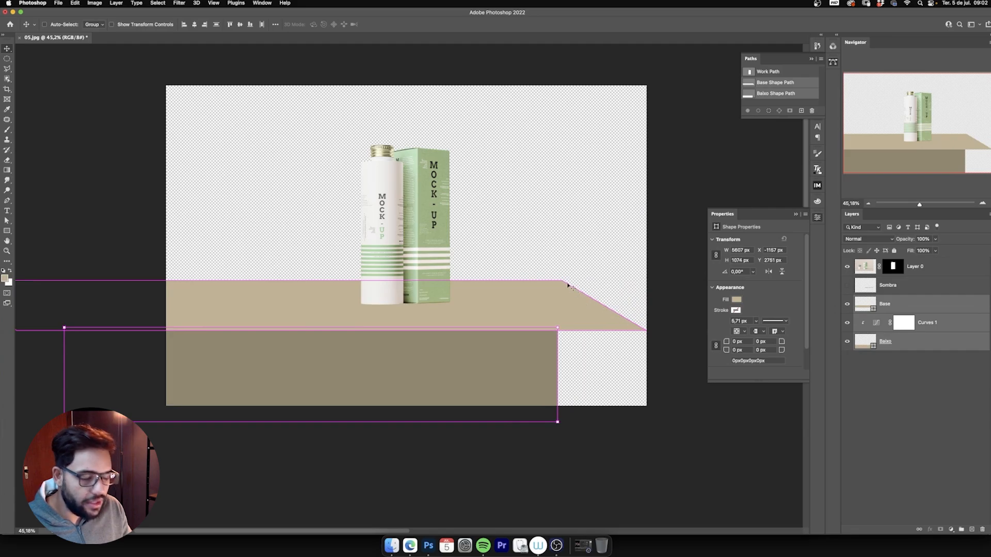
Realign the Baixo rectangle so its upper right corner meets the Base shape's front right corner, at X -147 px, Y 2787 px
left_click(888, 347)
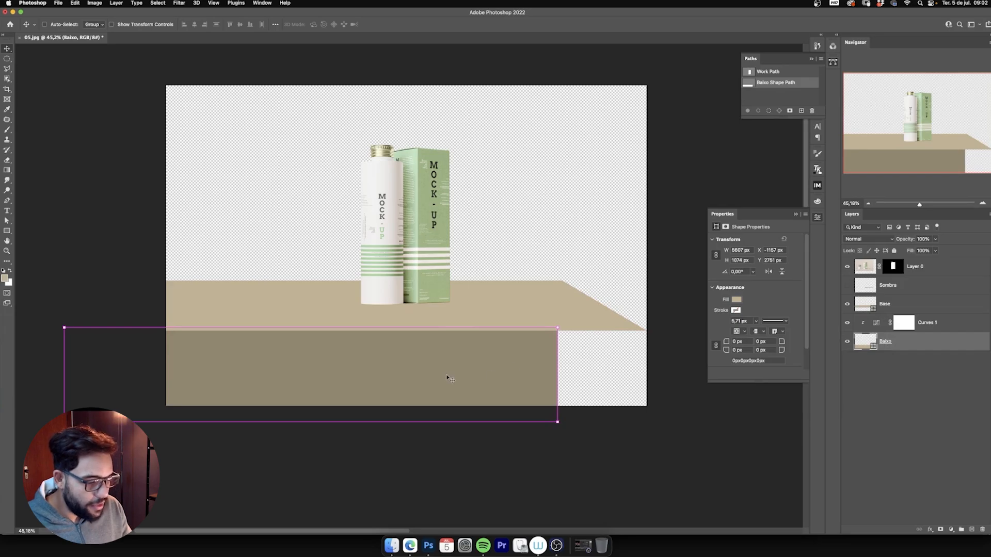
left_click_drag(451, 377, 540, 380)
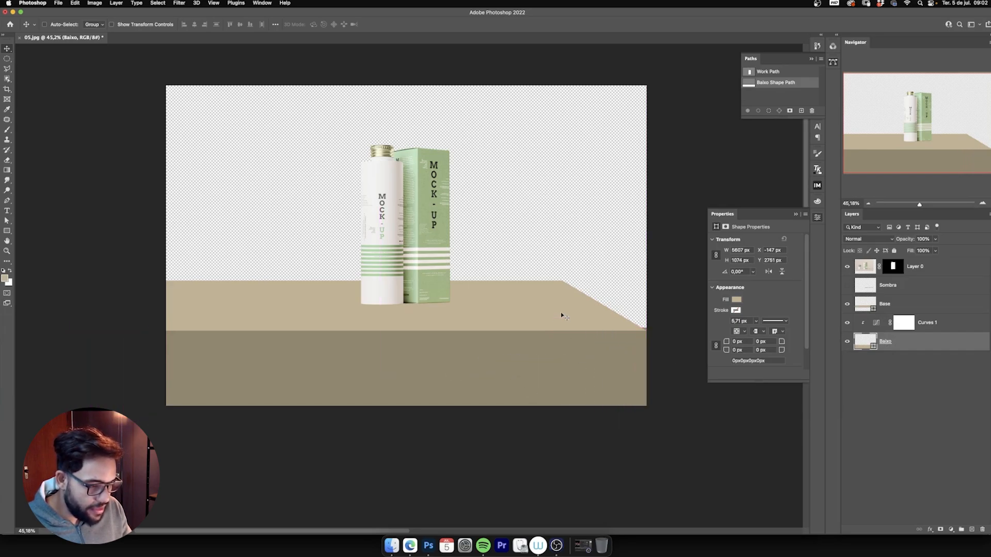
left_click_drag(549, 314, 549, 317)
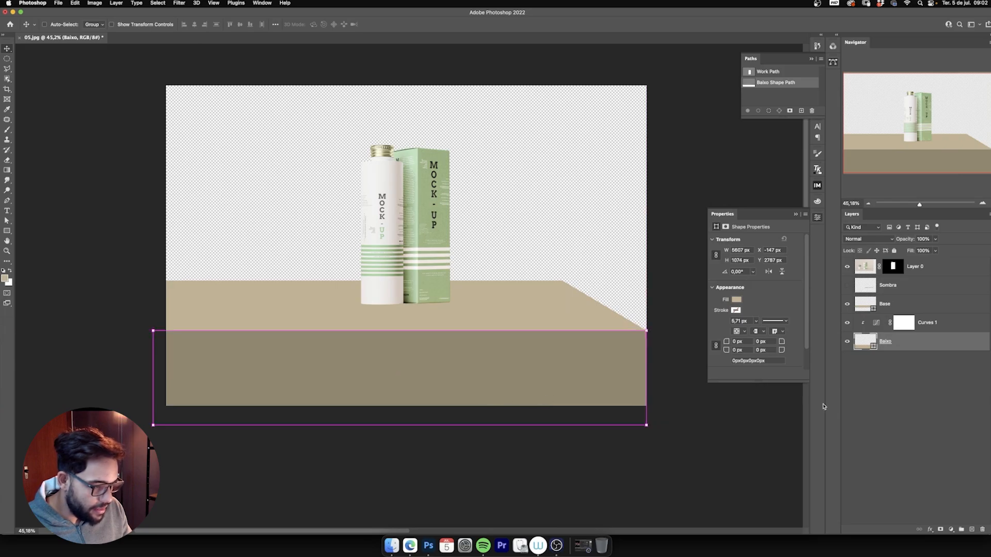
Draw a side wall rectangle about 1633 × 3819 px over the canvas's right edge and place its layer below Baixo
key("z")
left_click(774, 424)
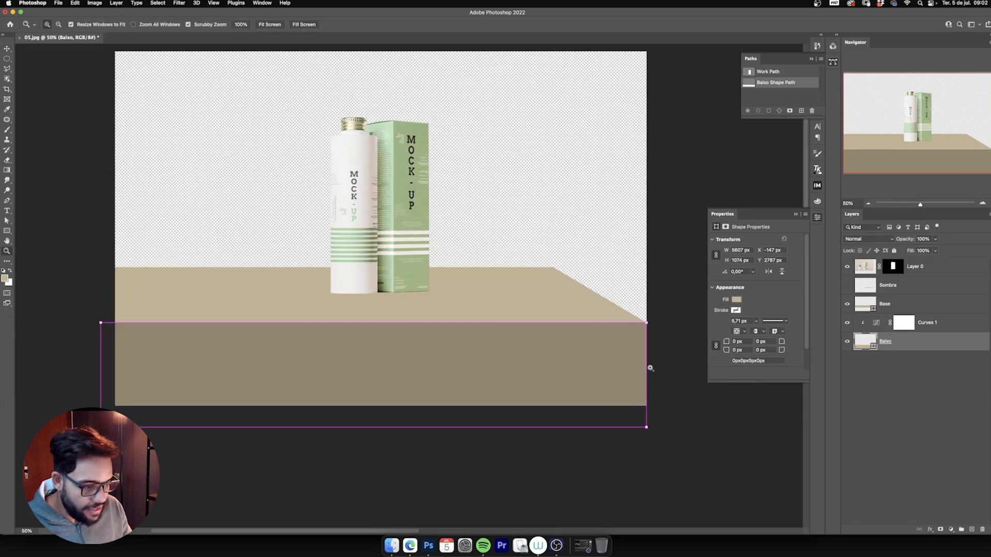
left_click_drag(563, 328, 537, 328)
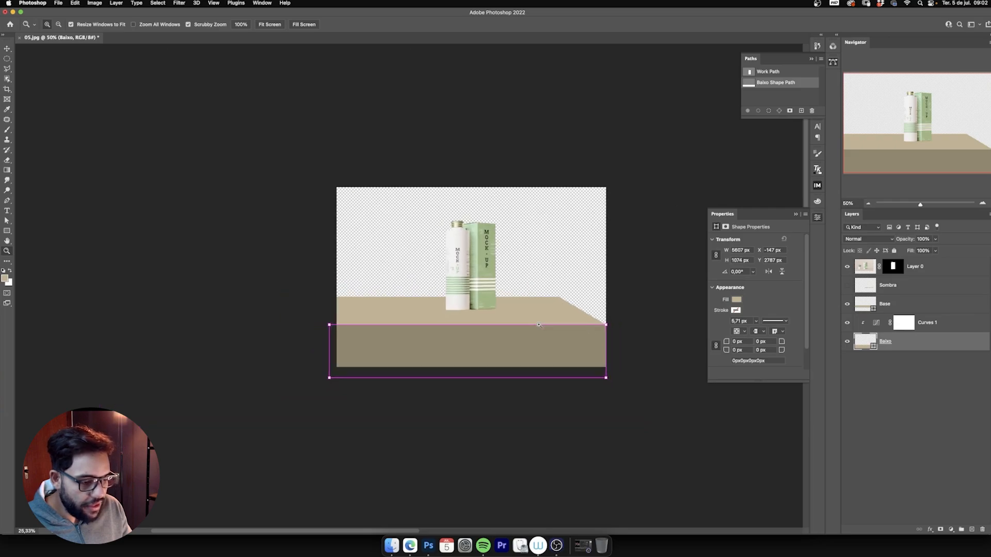
left_click(899, 309)
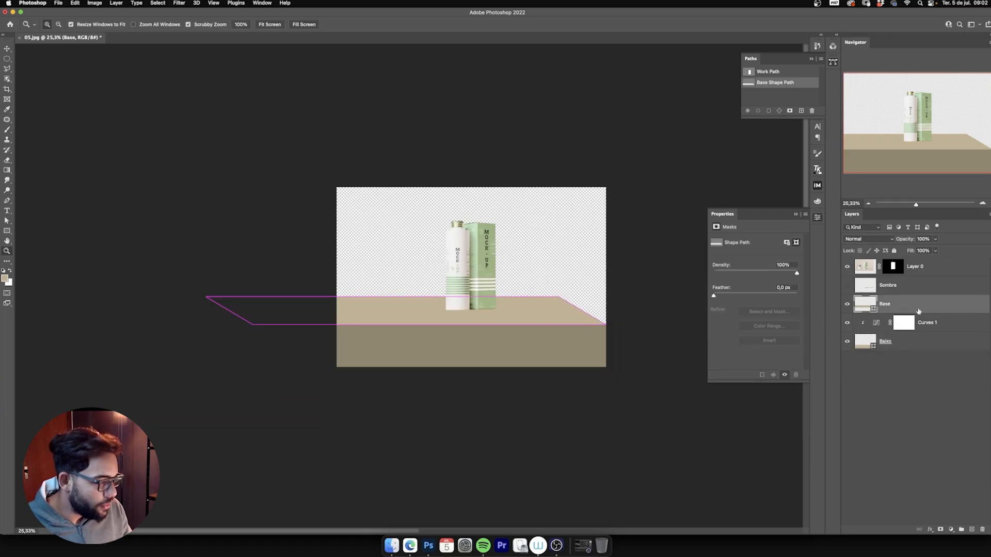
left_click(927, 326)
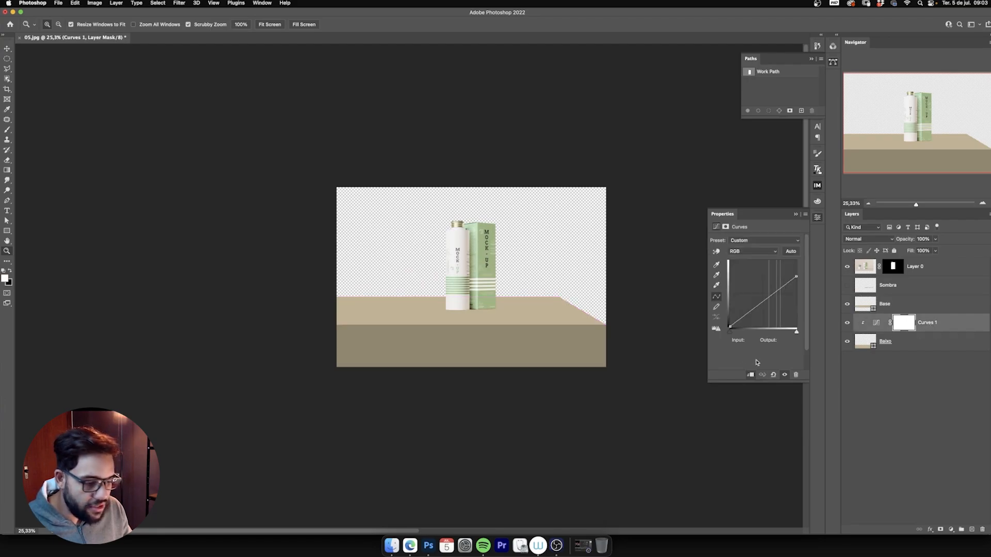
left_click(7, 232)
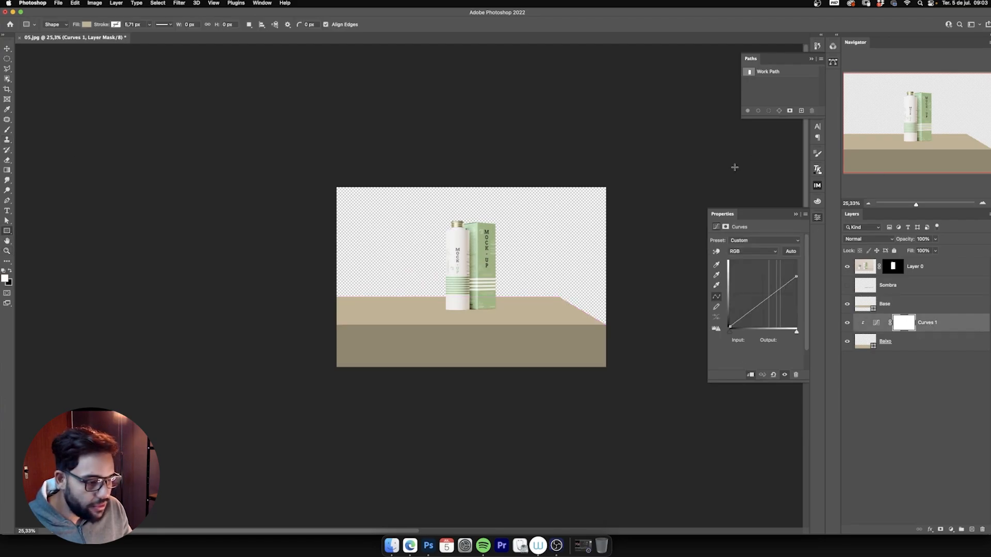
left_click_drag(558, 171, 638, 360)
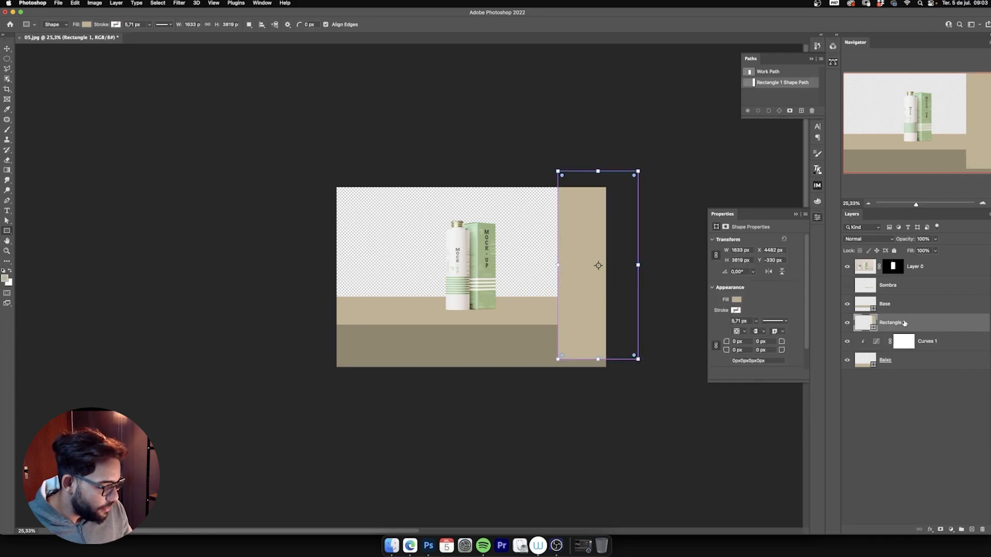
left_click_drag(905, 325, 901, 391)
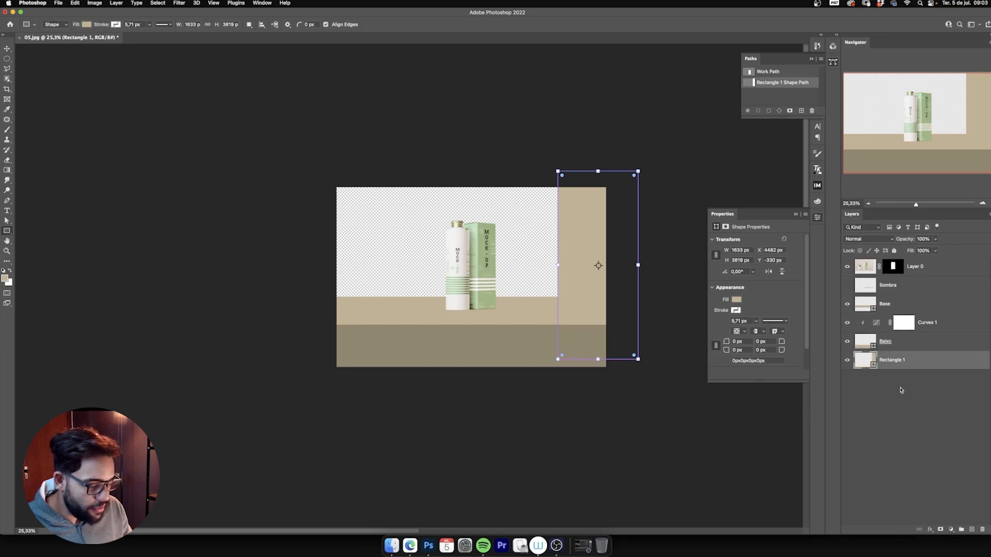
Add a Curves adjustment clipped to the side wall rectangle
left_click(951, 530)
left_click(950, 398)
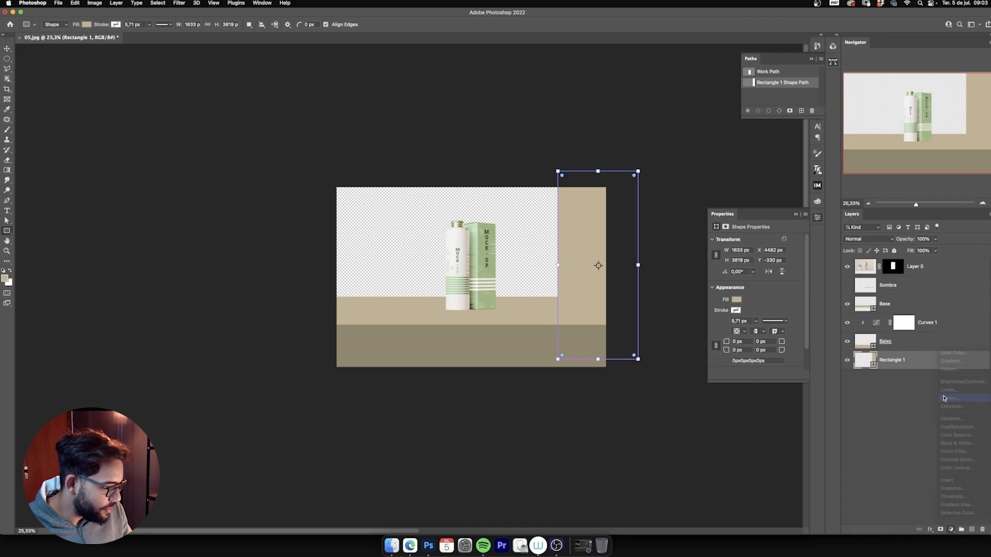
left_click(751, 375)
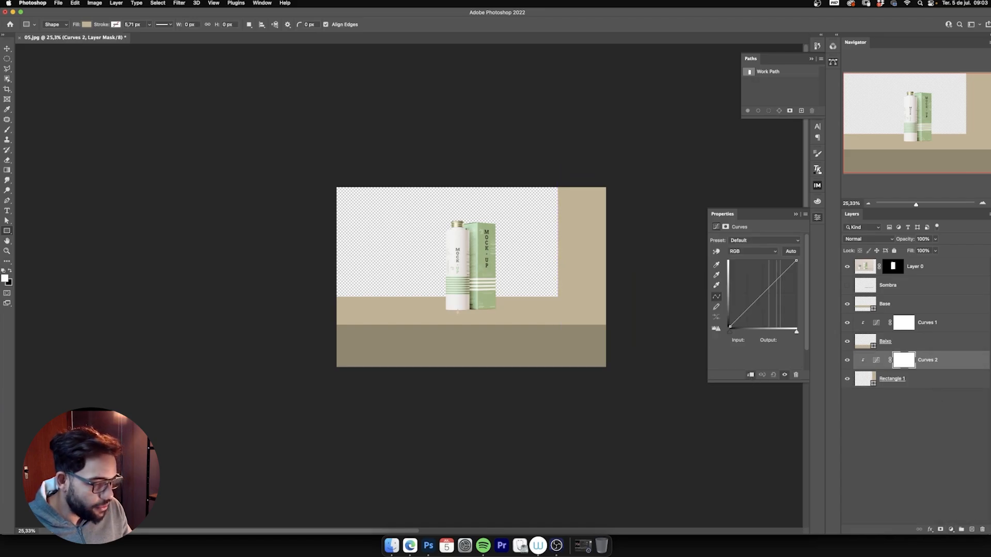
Lighten the side wall by raising its Curves black point output to 68, after trying and undoing a white point output of 204
key("z")
left_click_drag(553, 299, 575, 305)
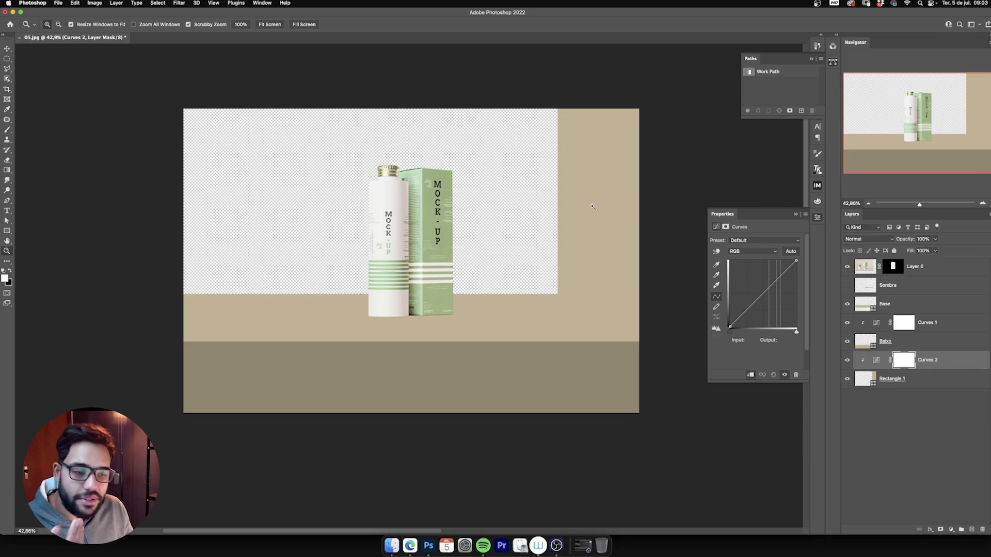
scroll(441, 170, "up", 3)
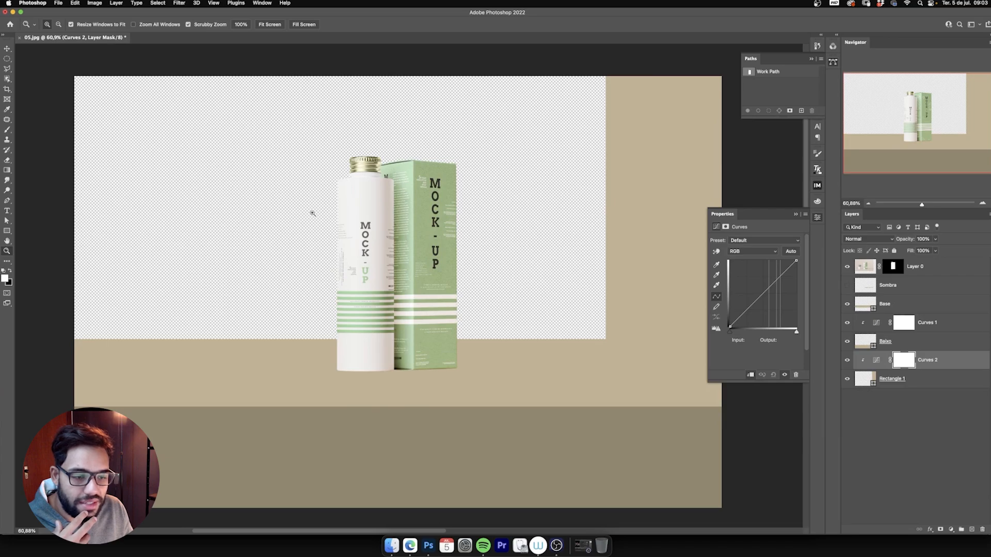
scroll(587, 239, "down", 3)
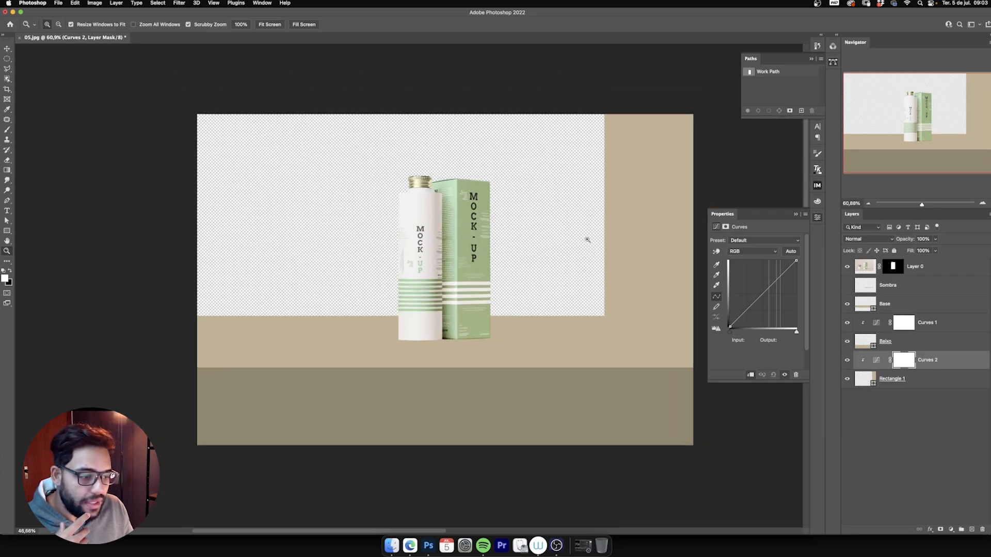
scroll(656, 253, "up", 1)
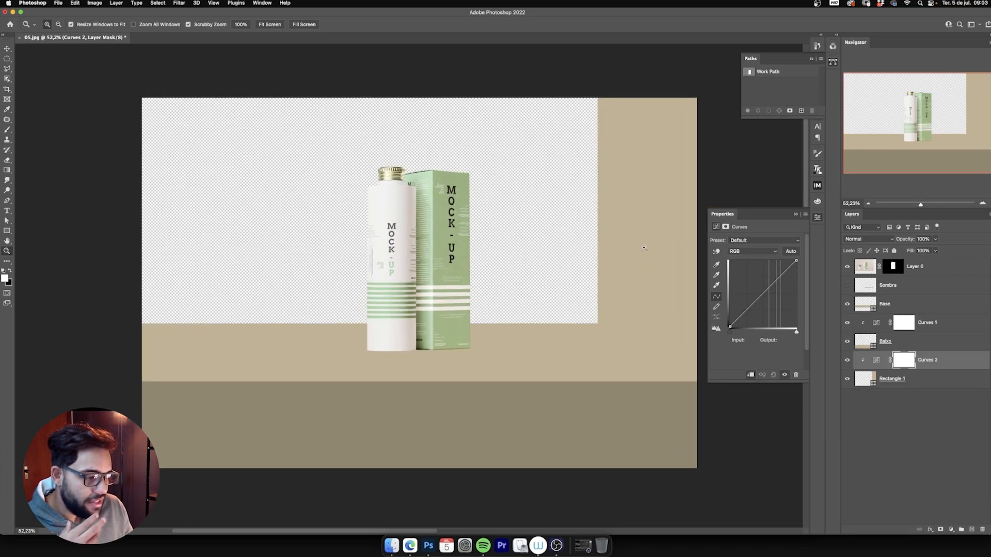
left_click_drag(796, 261, 797, 279)
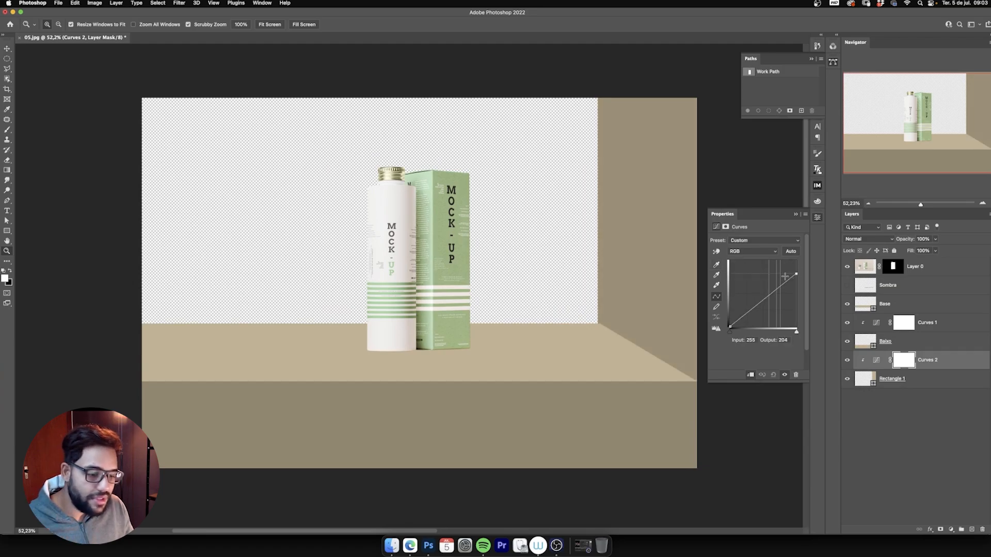
key("super+z")
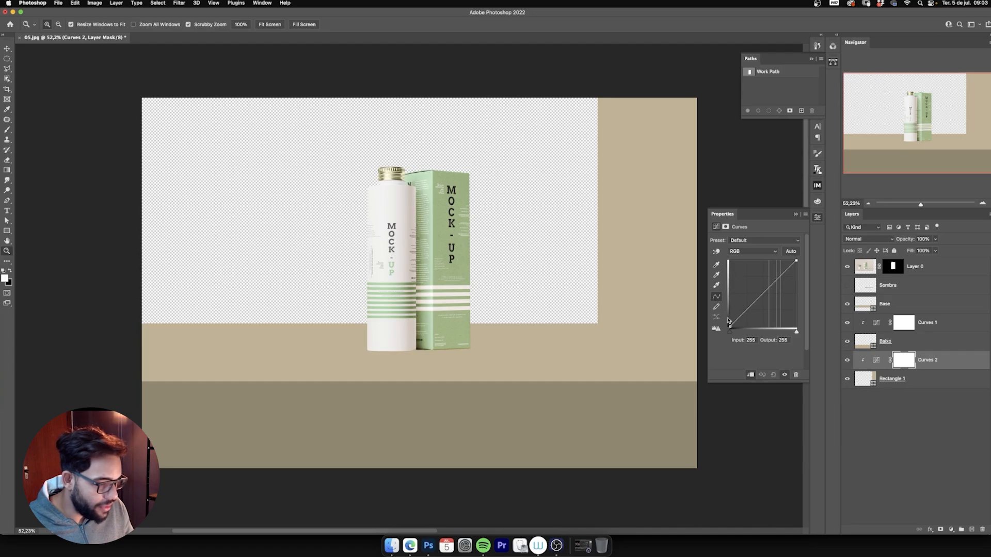
left_click_drag(729, 326, 730, 311)
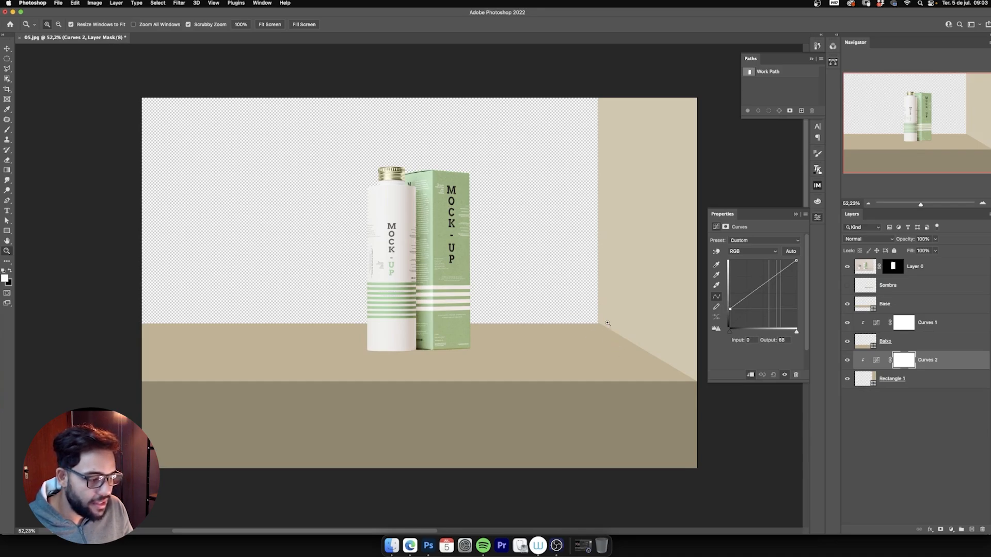
Draw a back wall rectangle about 5002 × 2531 px on a new layer below the side wall rectangle
left_click(920, 381)
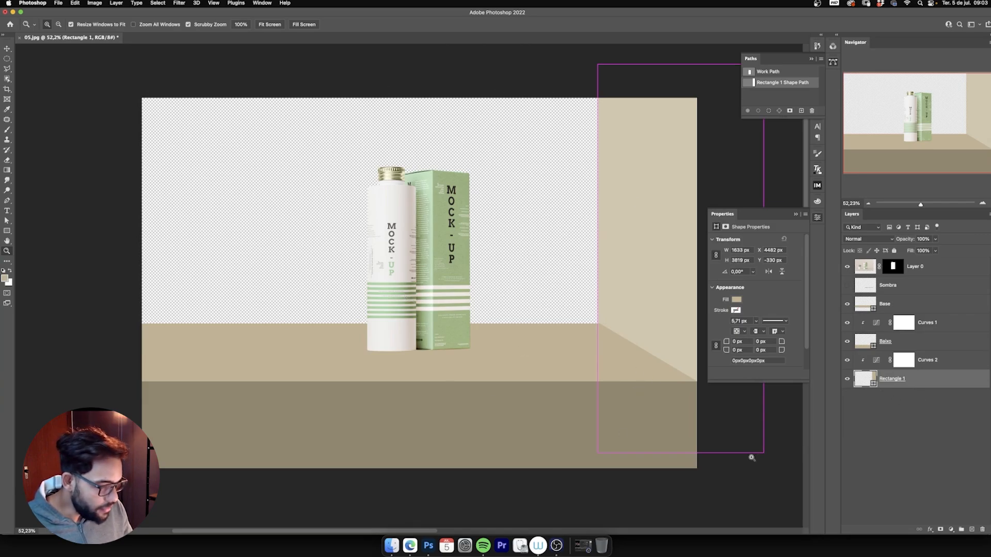
left_click(973, 530, "super")
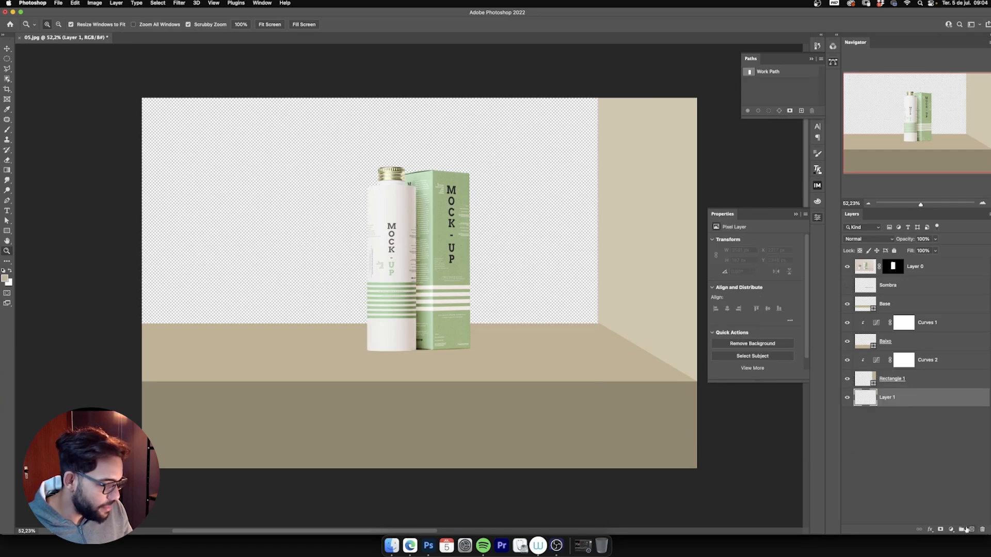
left_click(7, 231)
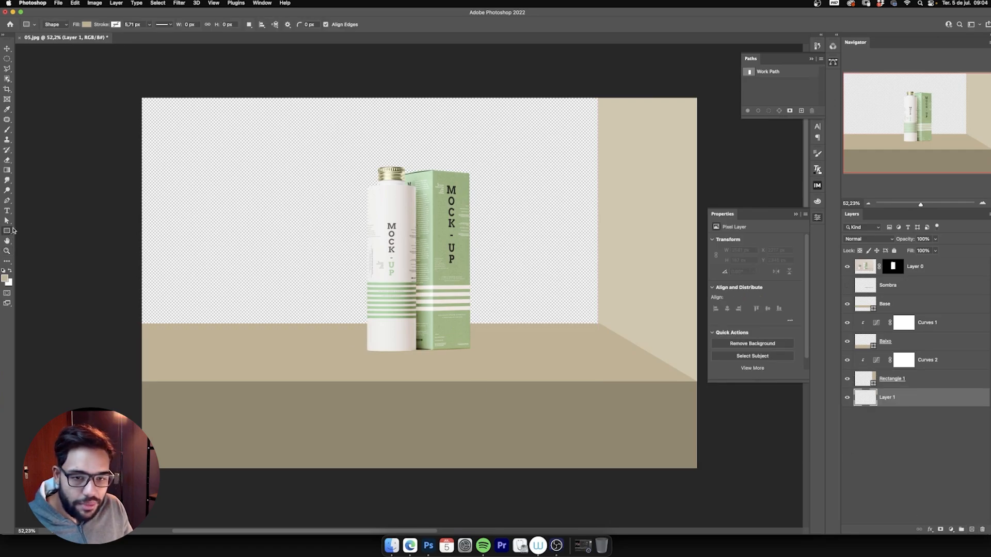
left_click_drag(128, 82, 636, 340)
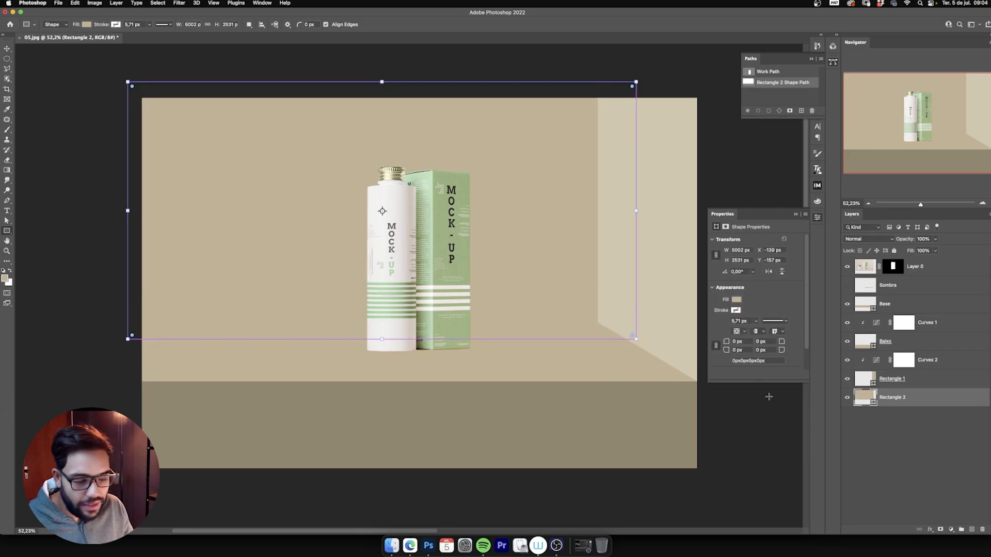
Add a Curves adjustment clipped to the back wall rectangle and raise its black point output to 23
left_click(951, 530)
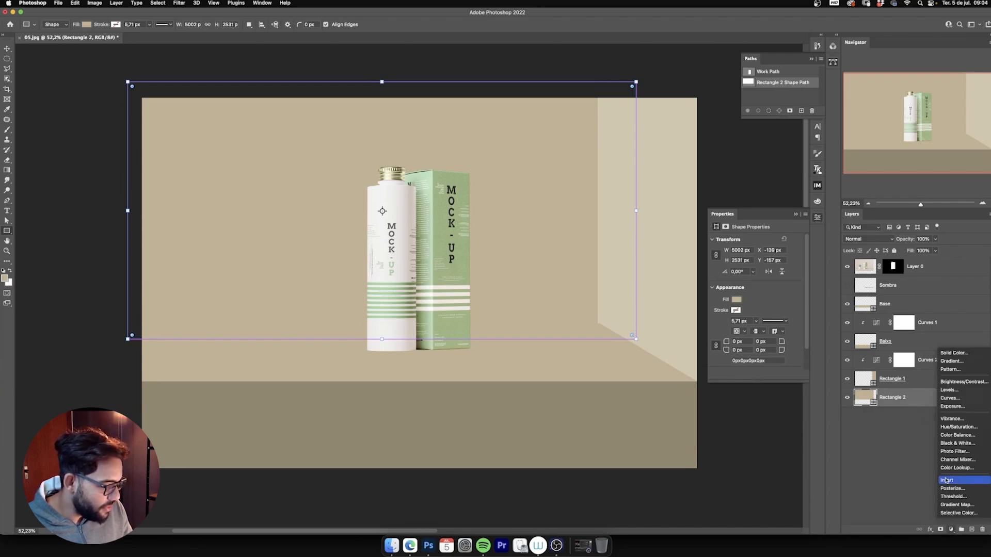
left_click(948, 398)
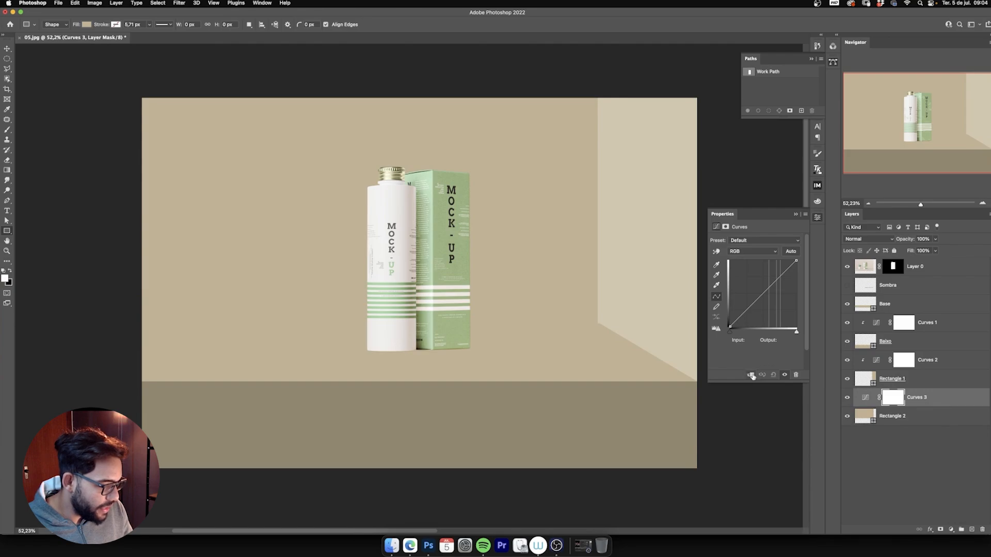
left_click_drag(728, 325, 729, 321)
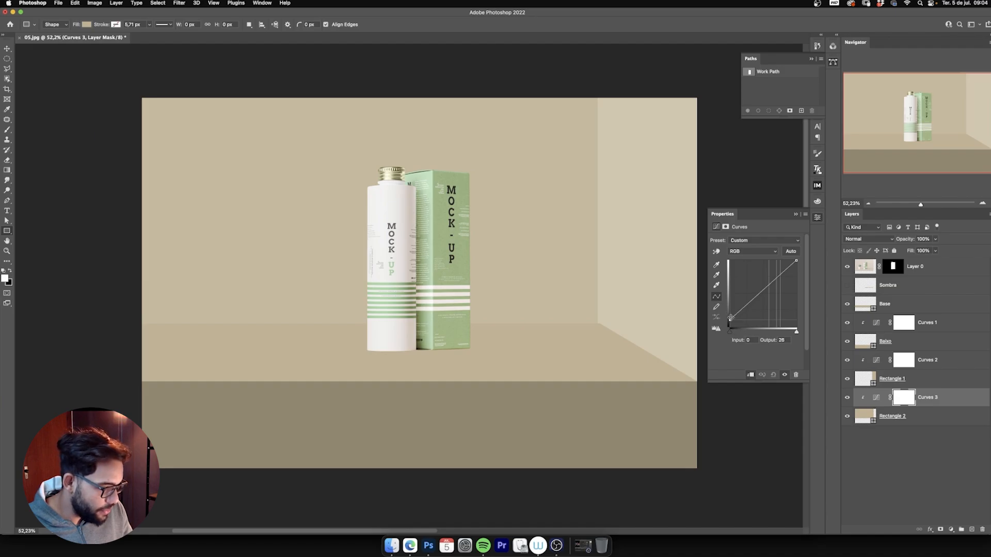
left_click_drag(730, 319, 730, 322)
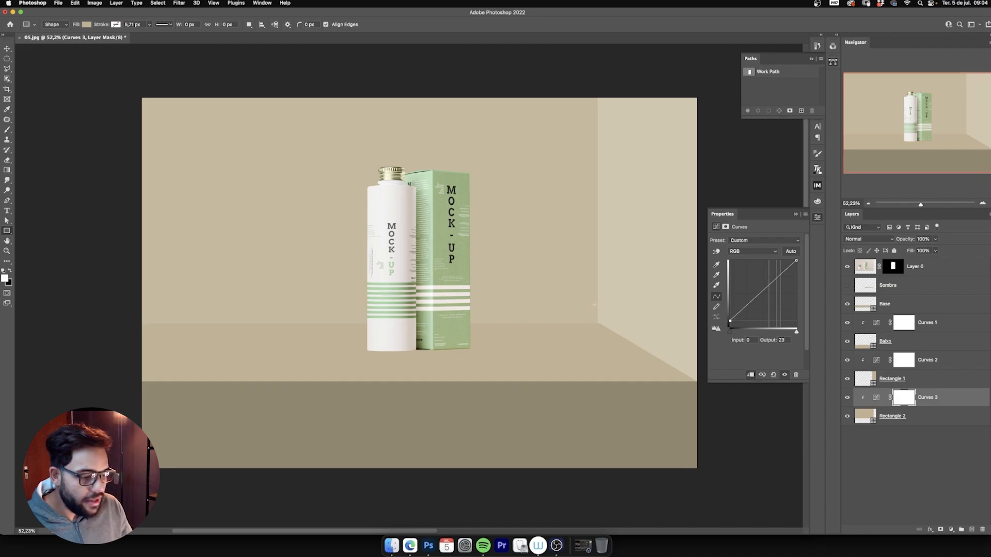
Move the side wall rectangle to X 4502 px so its inner edge meets the back corner of the base
key("z")
left_click_drag(618, 316, 536, 360)
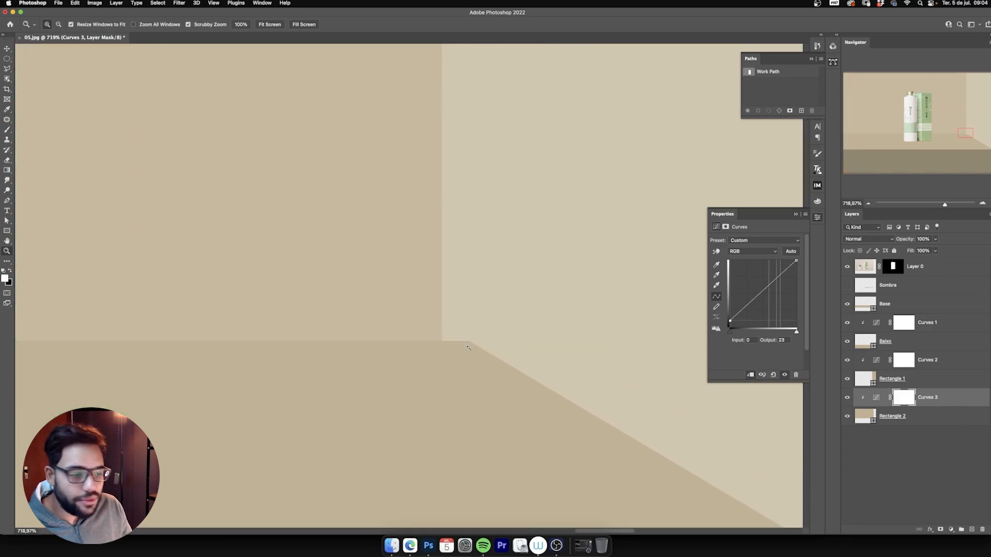
key("v")
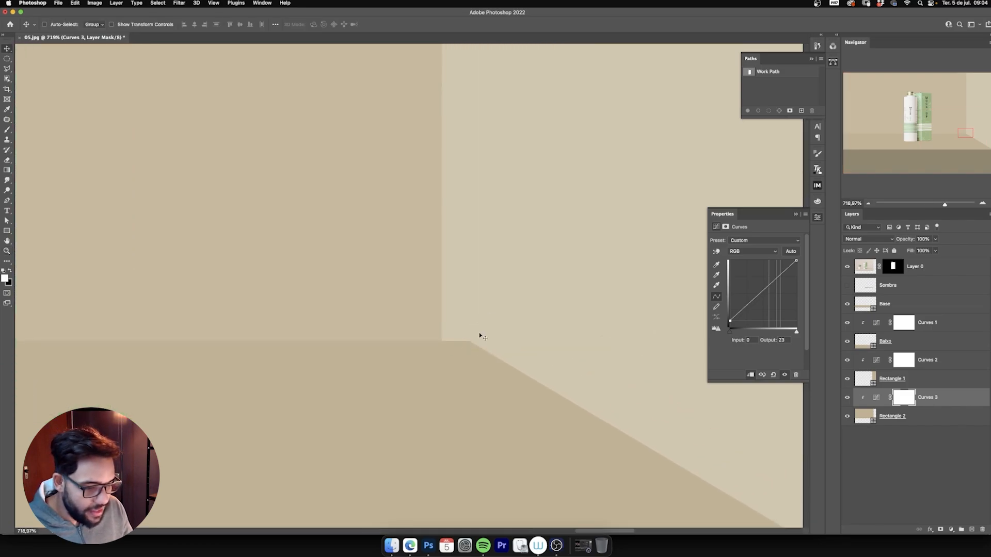
scroll(478, 341, "up", 1)
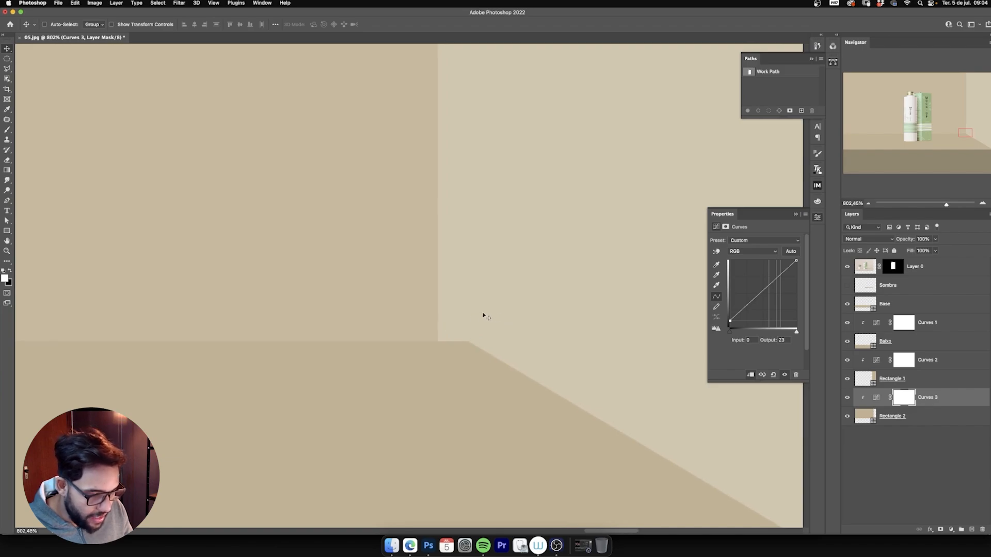
left_click_drag(500, 320, 550, 319)
key("super+z")
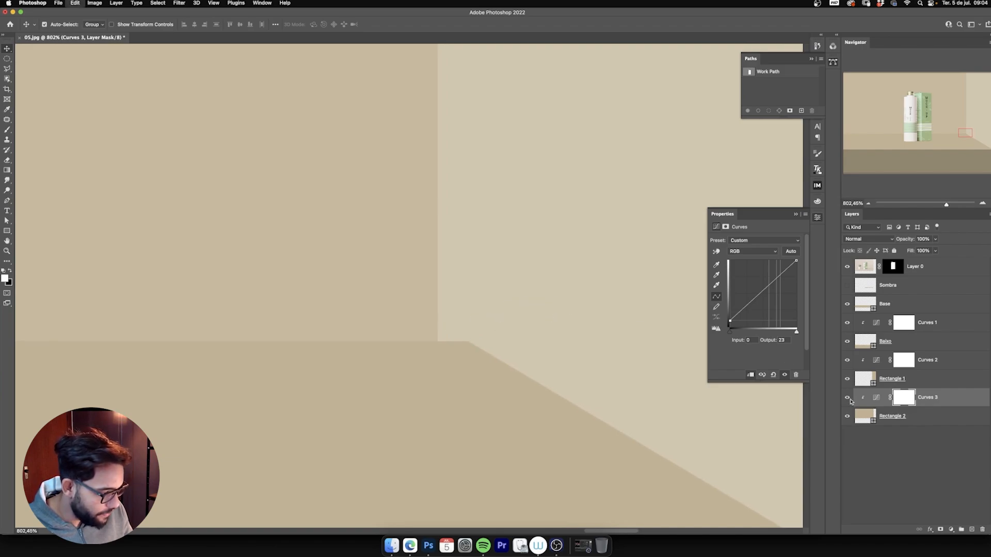
left_click(892, 385)
left_click_drag(497, 297, 511, 293)
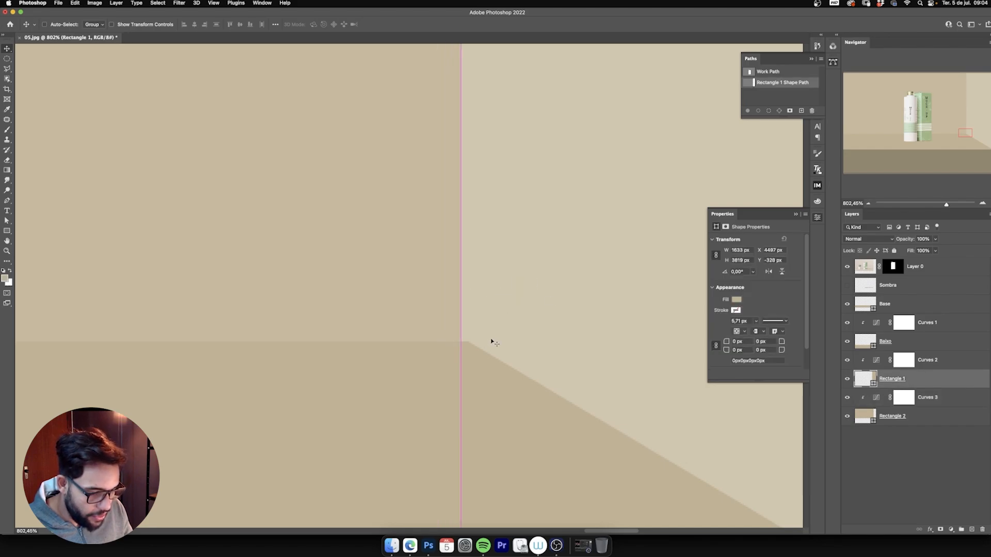
key("z")
left_click_drag(484, 339, 348, 327)
key("v")
key("z")
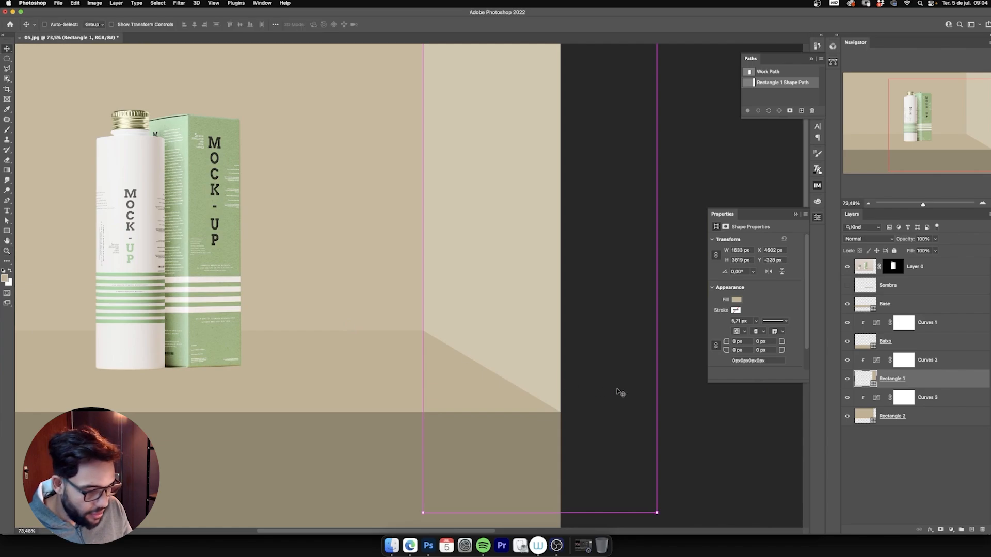
left_click_drag(494, 305, 478, 309)
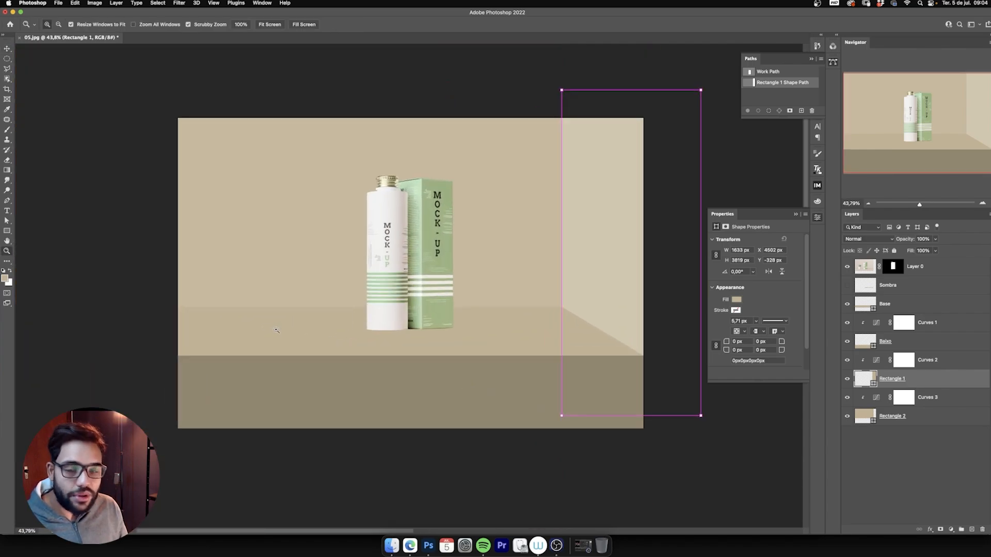
Rename the side wall layer as "Prede direita" and the back wall layer as "Parede Fundo"
left_click(847, 379)
left_click(847, 379)
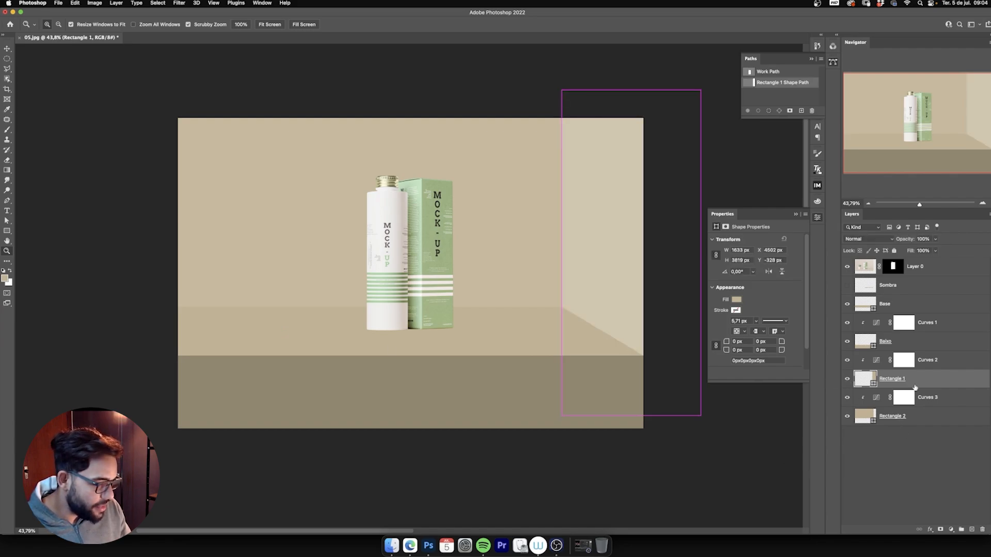
type("P")
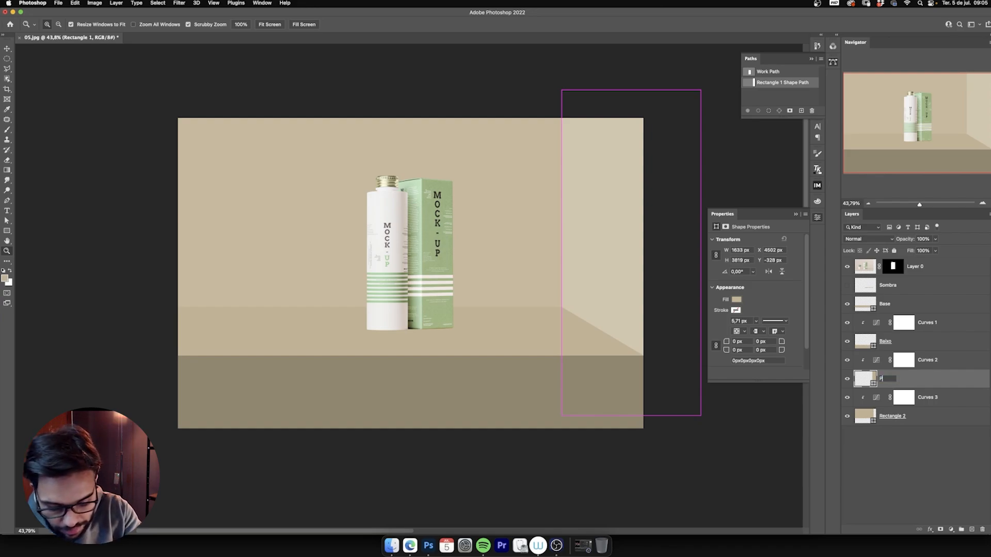
type("rede direta")
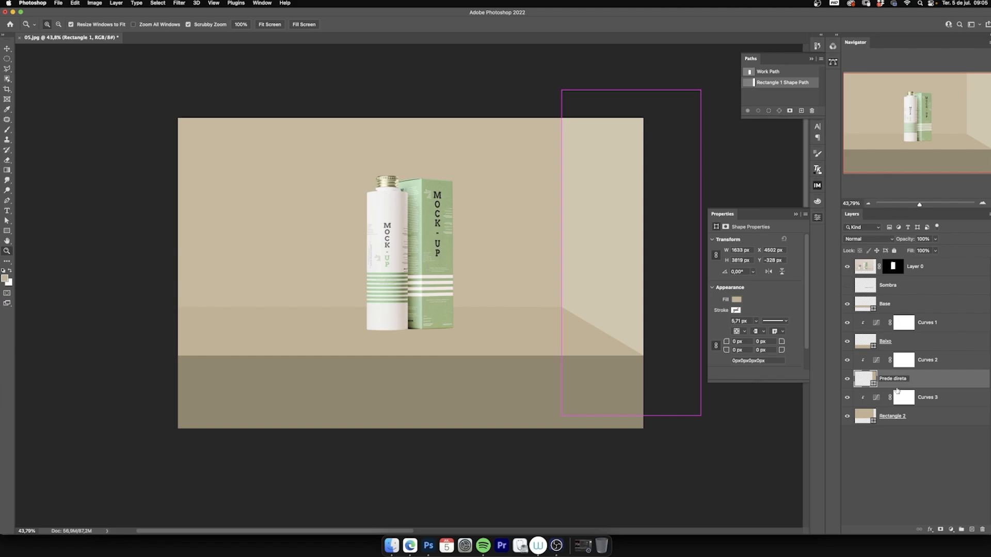
key("Return")
double_click(892, 416)
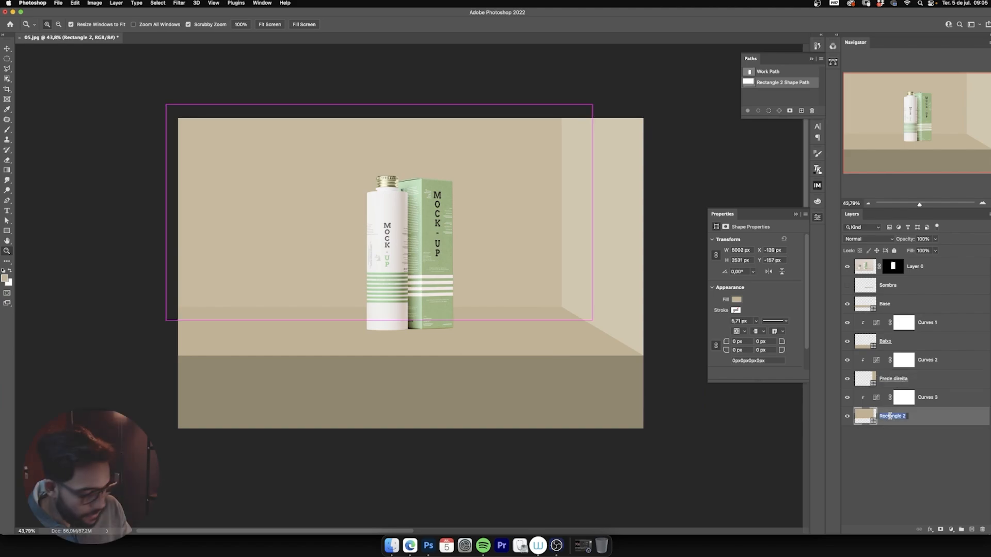
type("Parede Fundo")
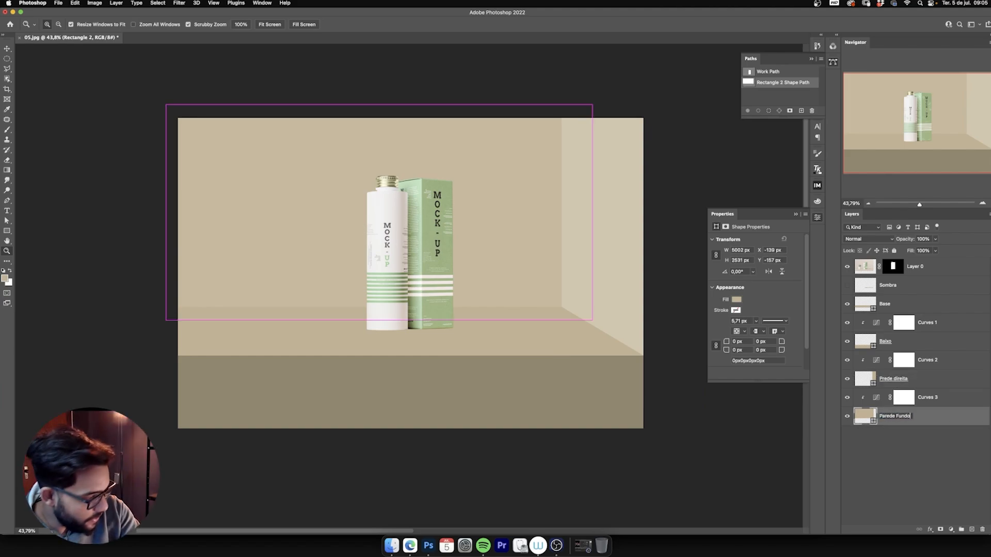
key("Return")
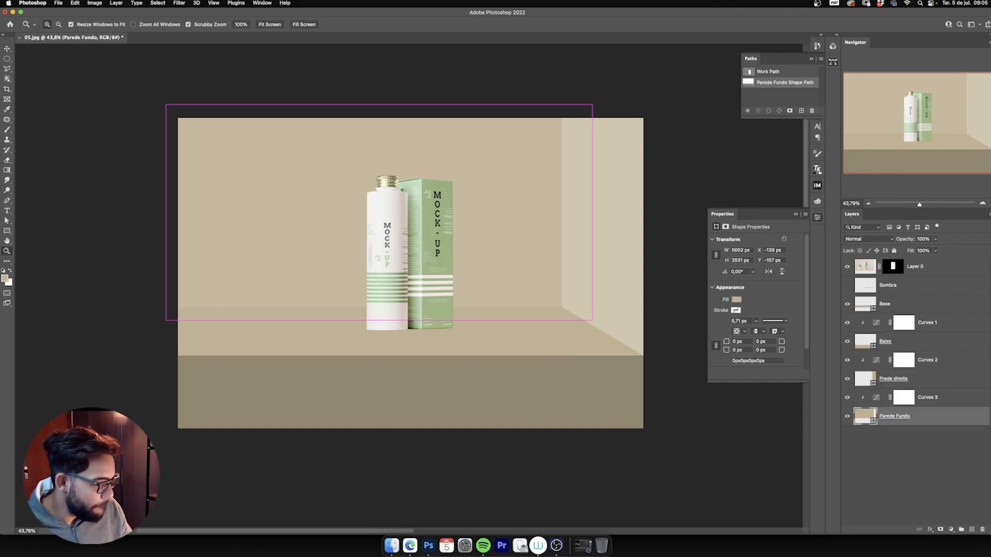
Group the layers from Base down to Parede Fundo and name the group "BG"
left_click(903, 303)
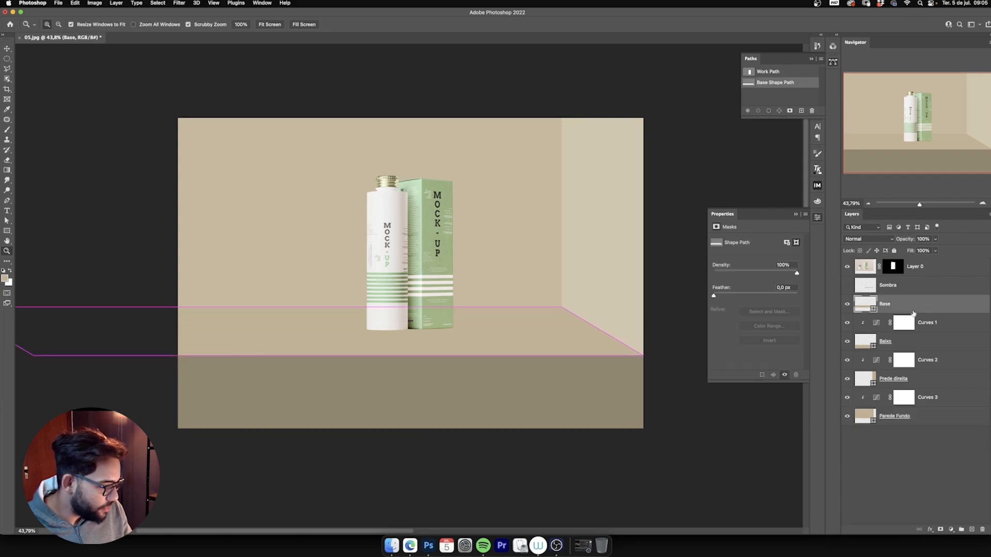
left_click(930, 416, "shift")
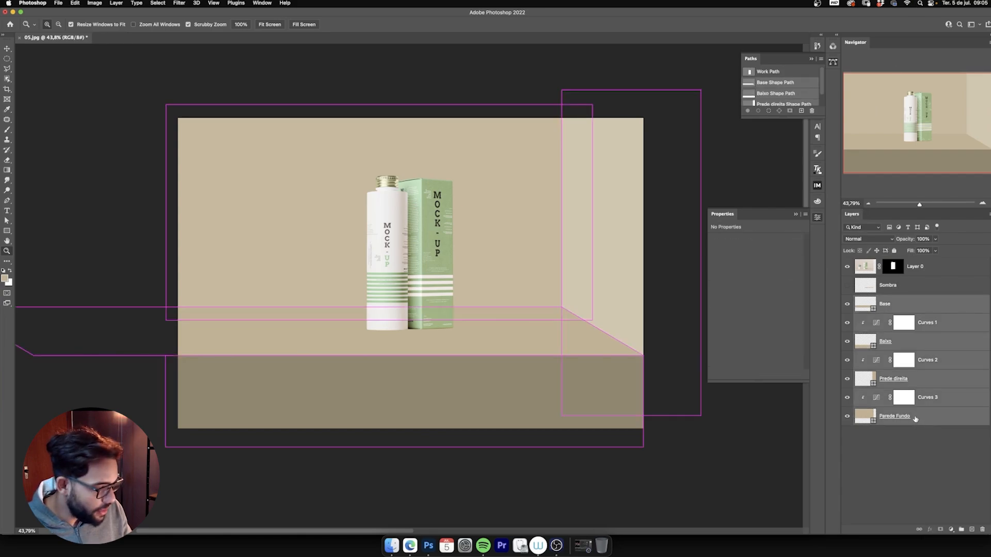
key("super+g")
double_click(875, 301)
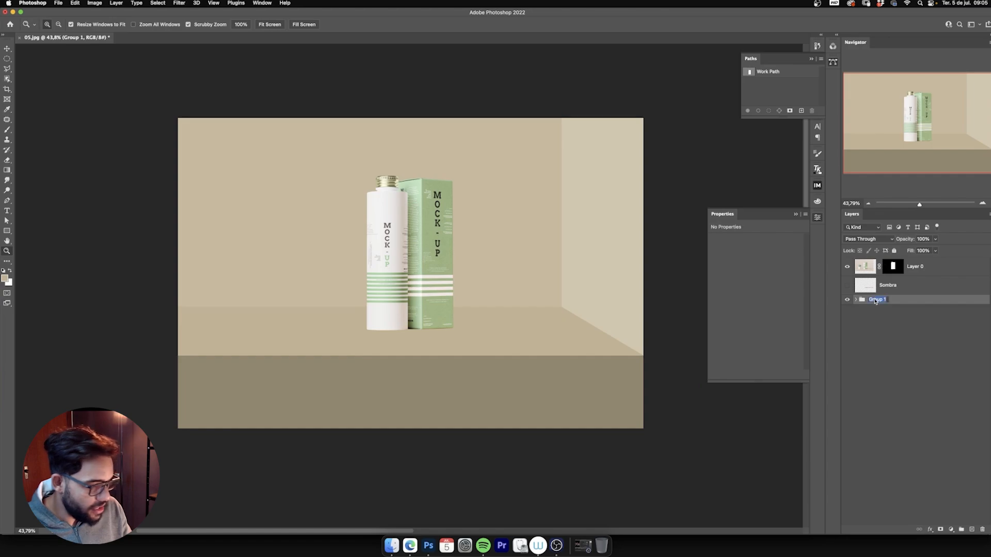
type("BG")
key("Return")
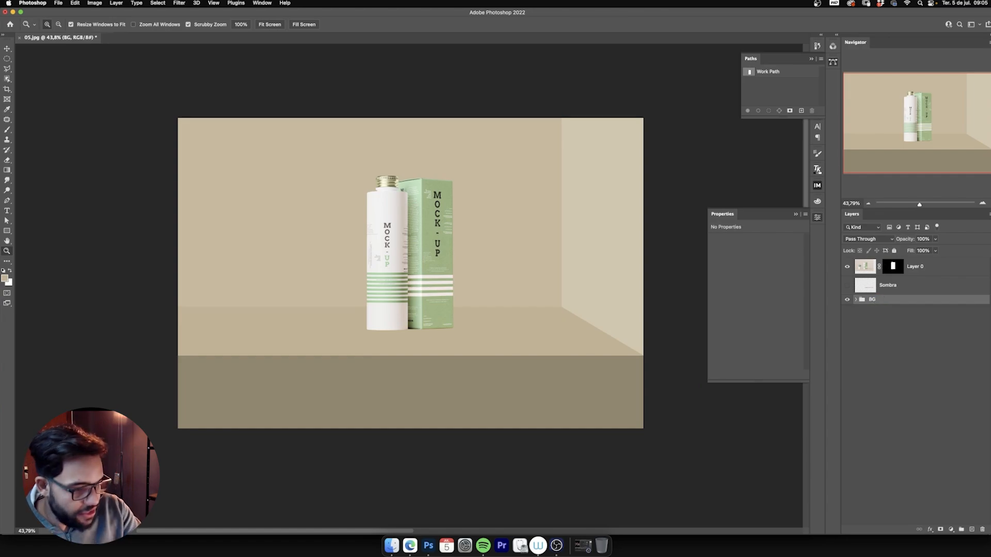
Make the Sombra layer visible and set its blend mode to Multiply
scroll(497, 248, "left", 3)
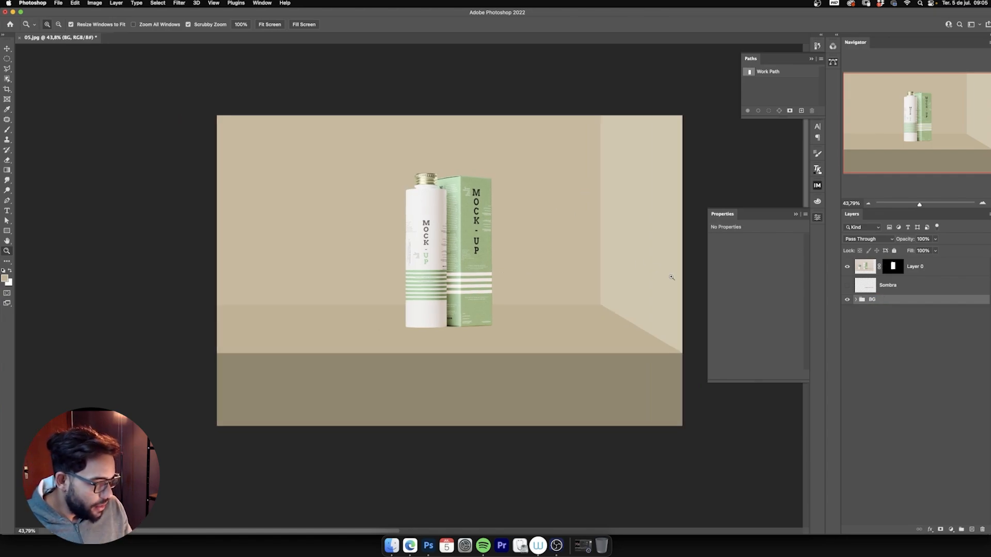
left_click(860, 286)
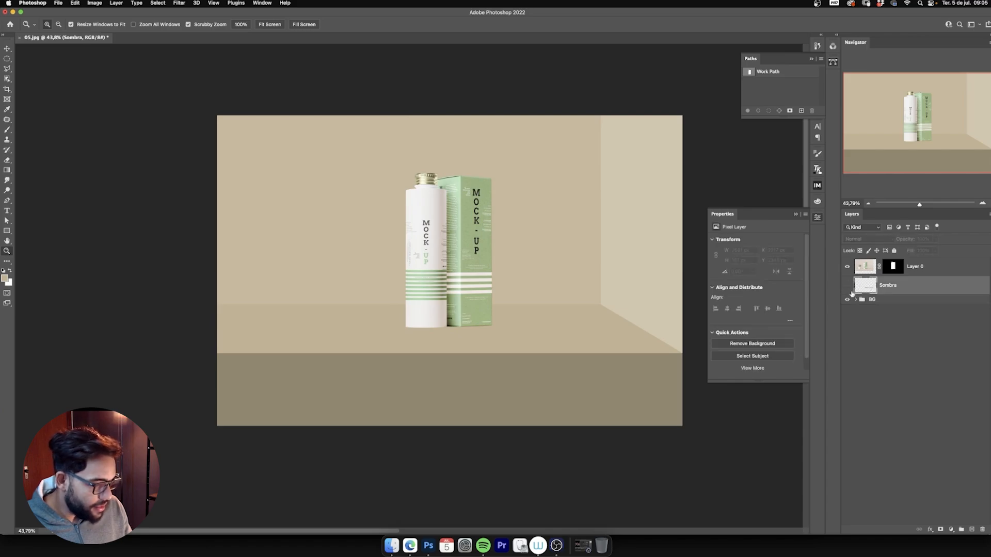
left_click(847, 286)
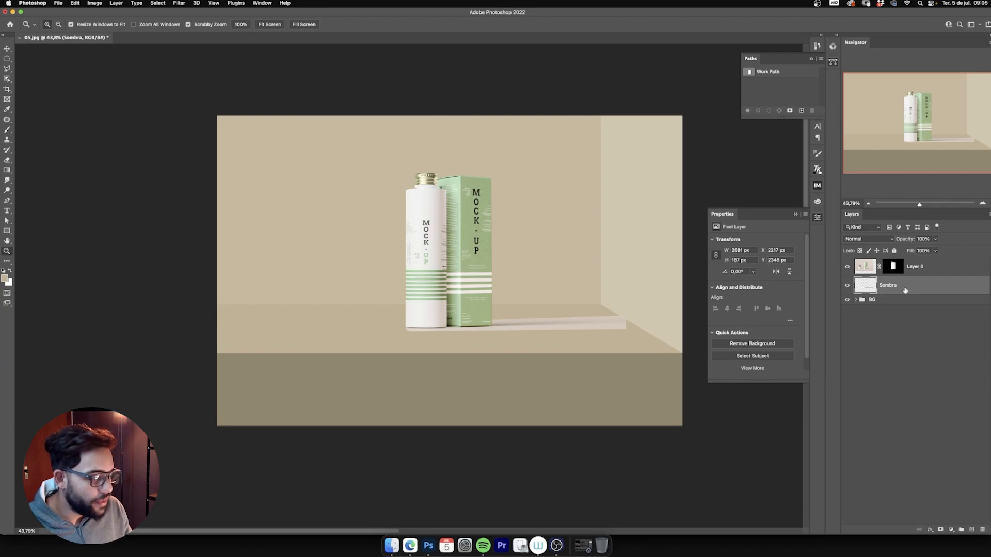
left_click(870, 239)
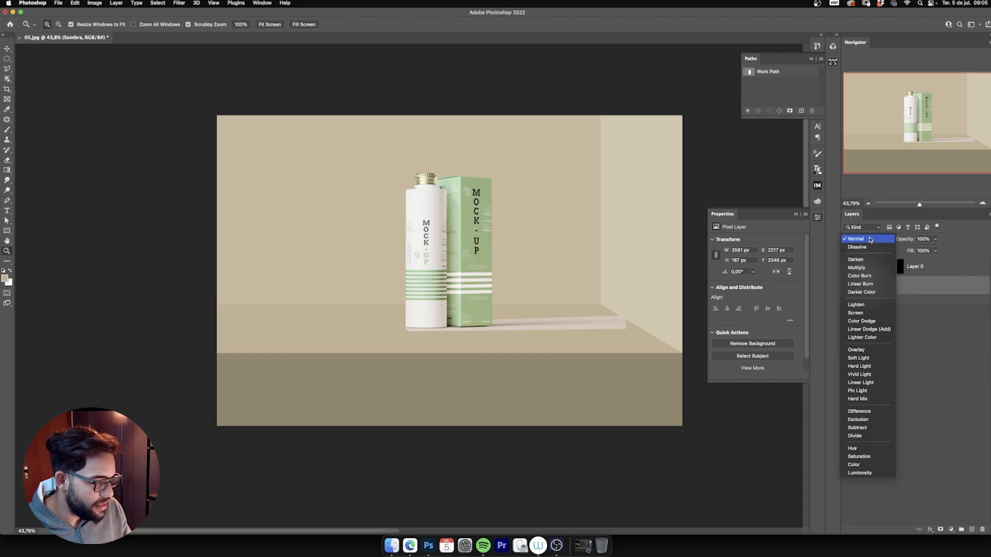
left_click(867, 268)
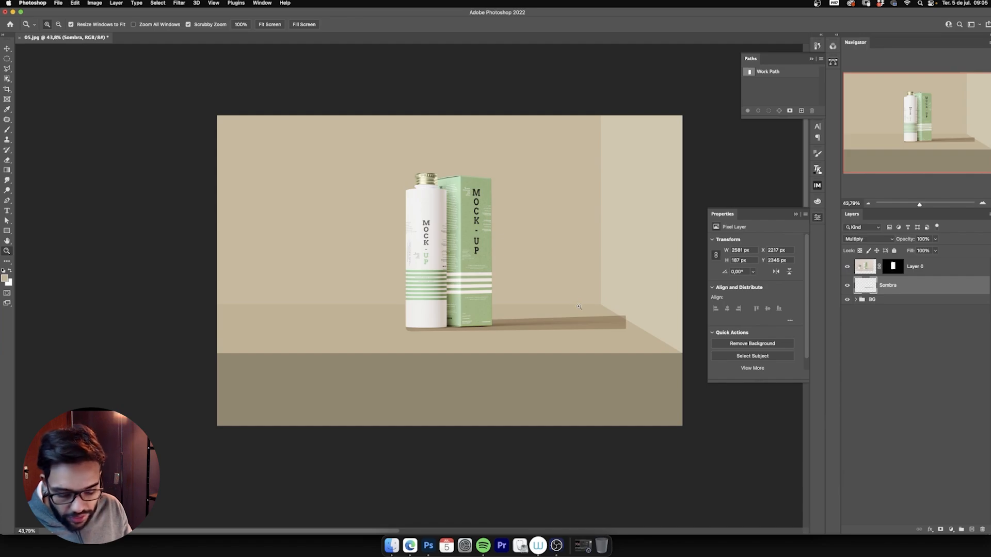
Apply Levels to the Sombra layer with a white input of 194 and a midtone of 1,00
key("super+l")
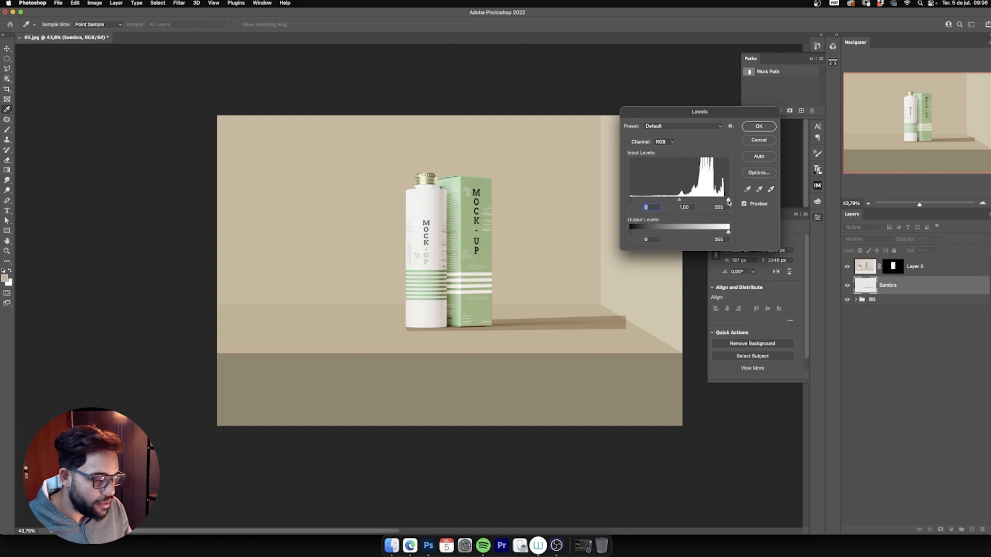
left_click_drag(729, 202, 705, 201)
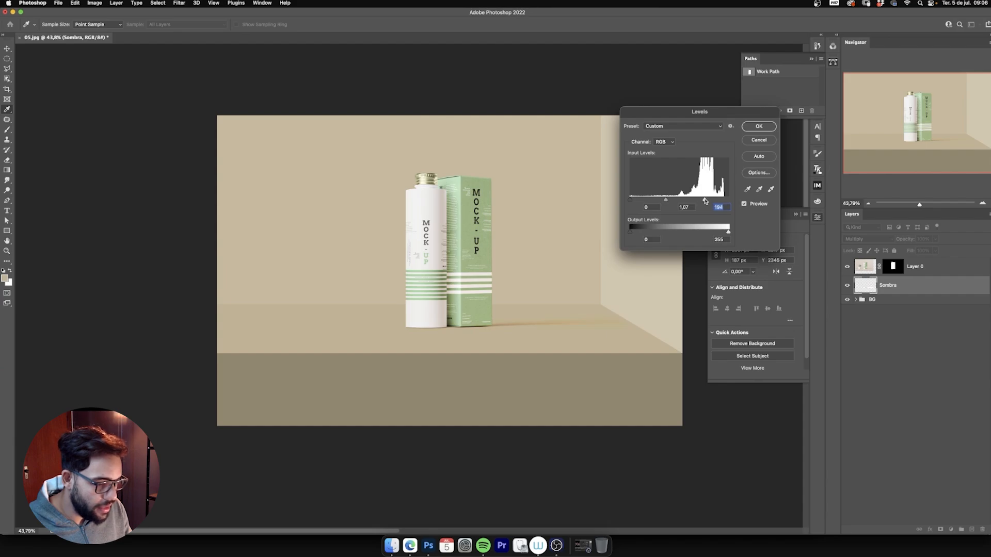
left_click(667, 201)
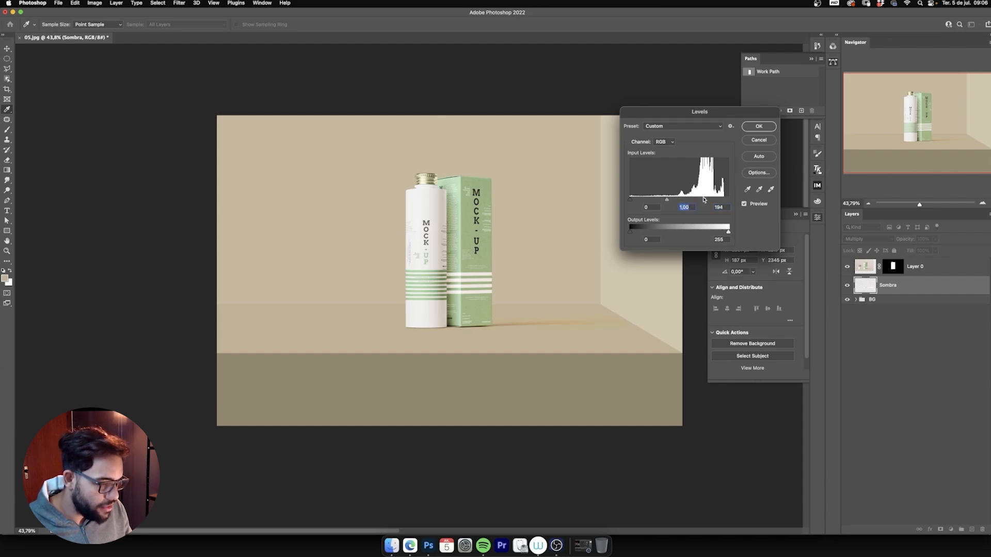
left_click(759, 127)
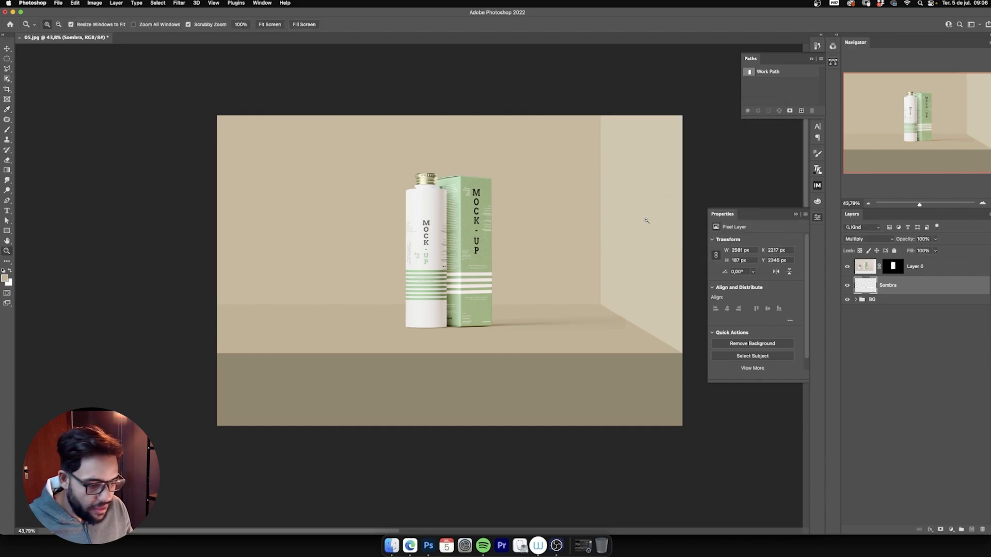
key("super+k")
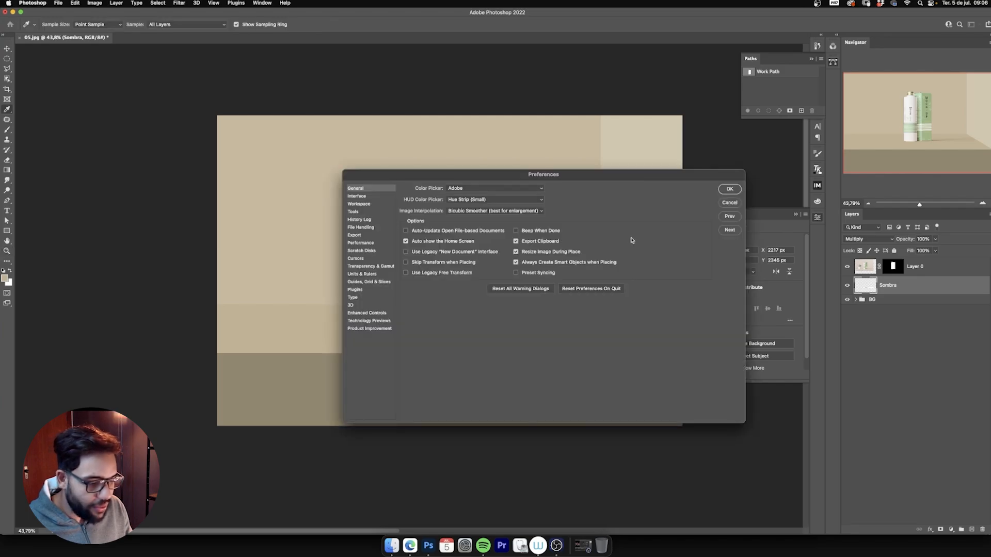
key("Escape")
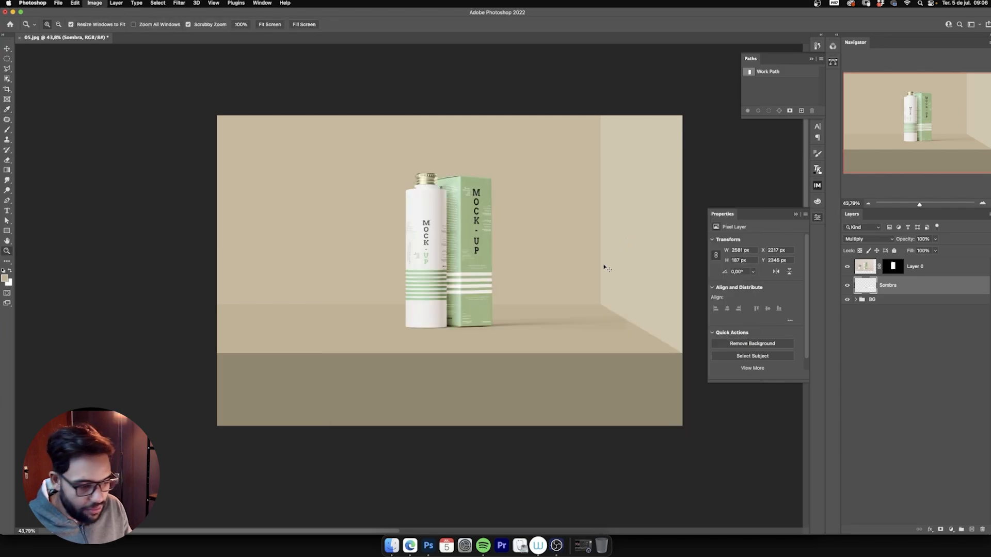
Apply a second Levels correction to the Sombra layer with a white input of about 245
key("super+l")
left_click_drag(728, 201, 725, 205)
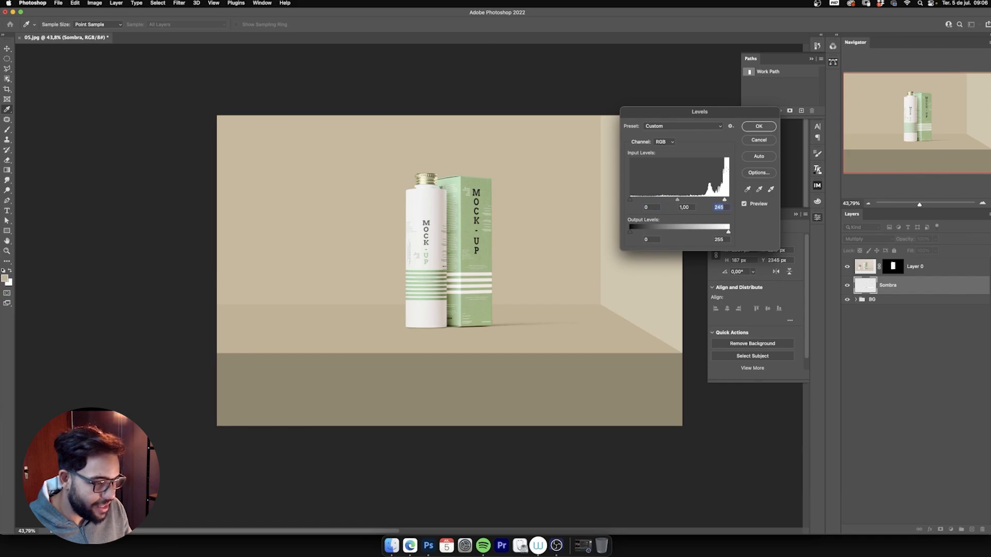
left_click(759, 126)
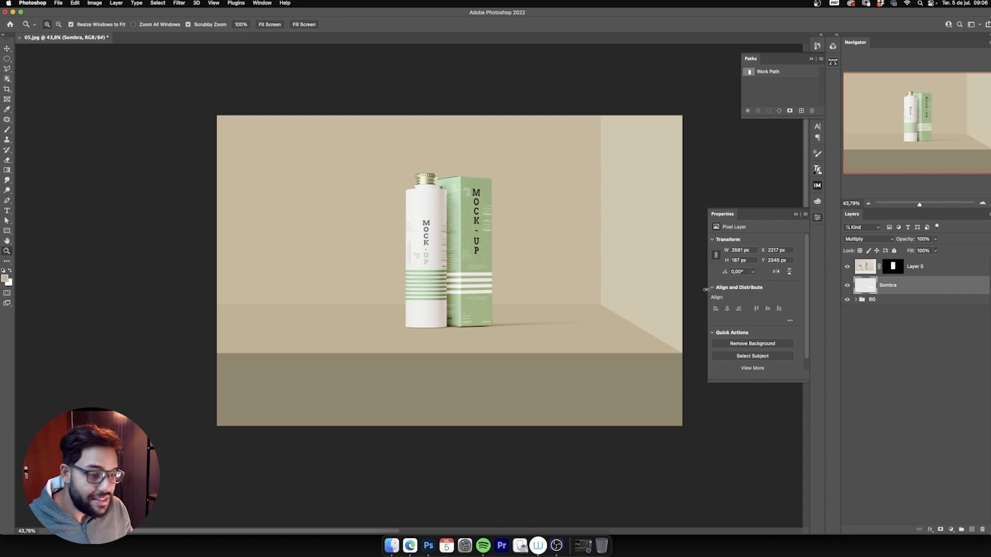
Link the mockup layer, Layer 0, with the Sombra layer, and select only Layer 0
left_click(927, 267)
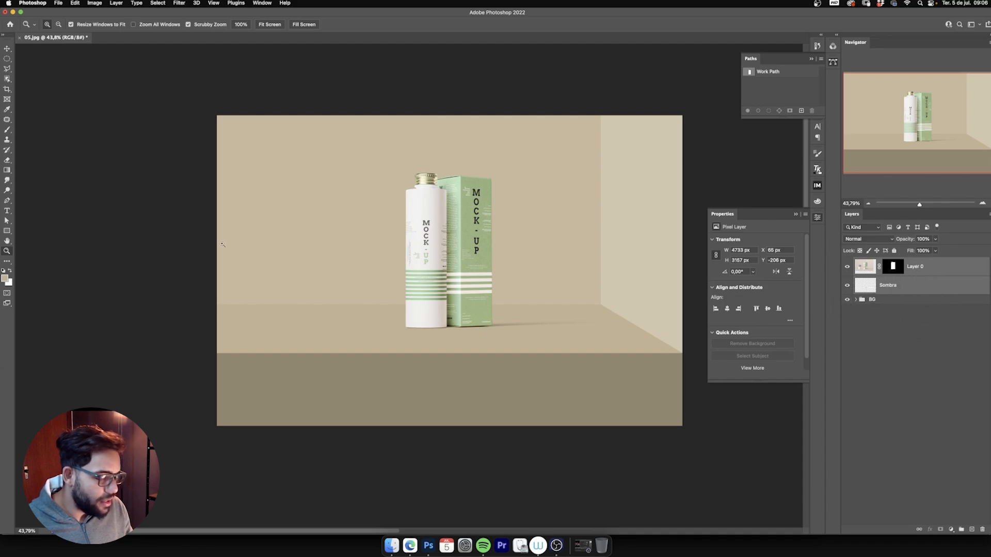
right_click(936, 270)
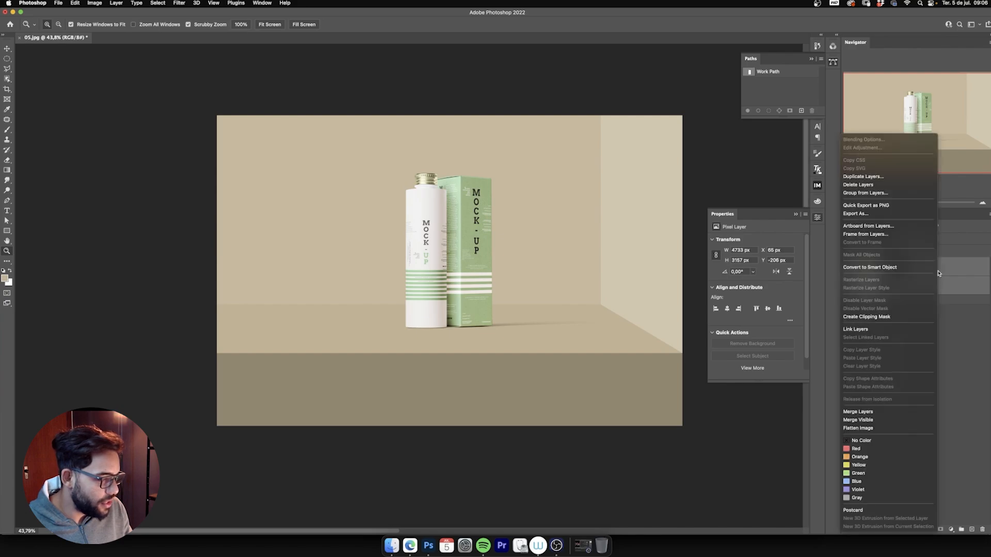
left_click(868, 331)
key("v")
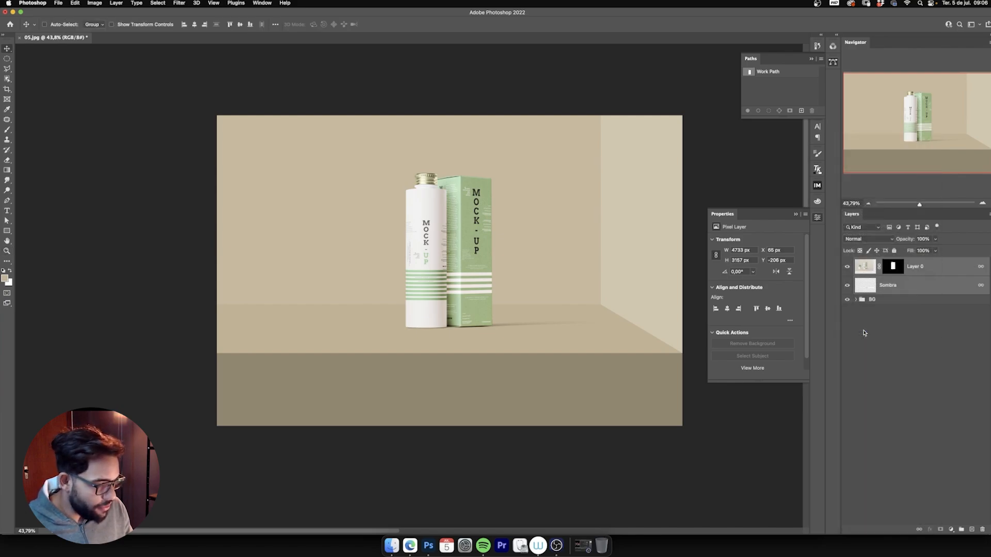
left_click(865, 333)
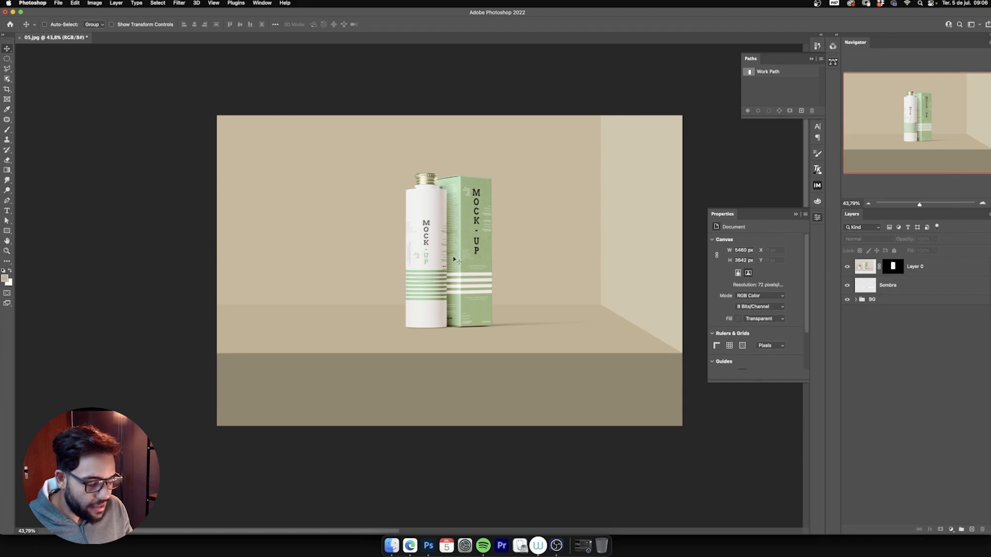
left_click(968, 266)
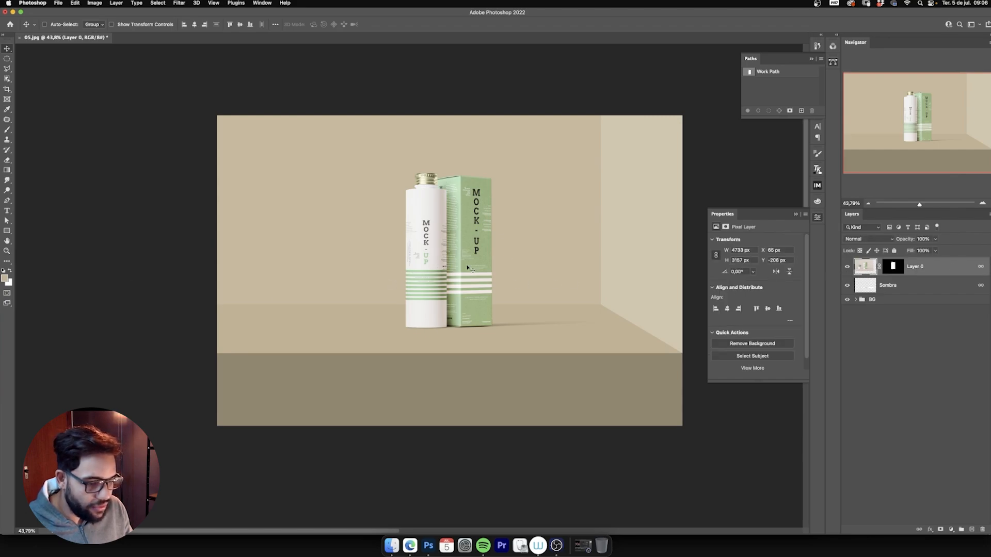
Rename the mockup layer, Layer 0, as Produto
mouse_move(469, 263)
left_mouse_down()
mouse_move(437, 257)
mouse_move(458, 285)
mouse_move(449, 266)
mouse_move(527, 279)
mouse_move(522, 268)
mouse_move(481, 265)
mouse_move(499, 248)
mouse_move(496, 266)
mouse_move(488, 253)
mouse_move(471, 270)
left_mouse_up()
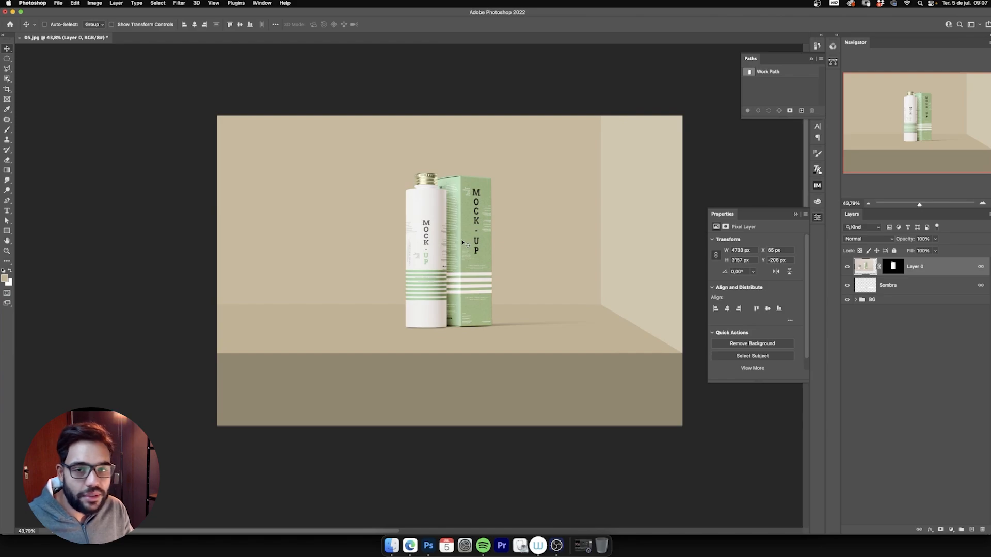
double_click(915, 266)
type("Produto")
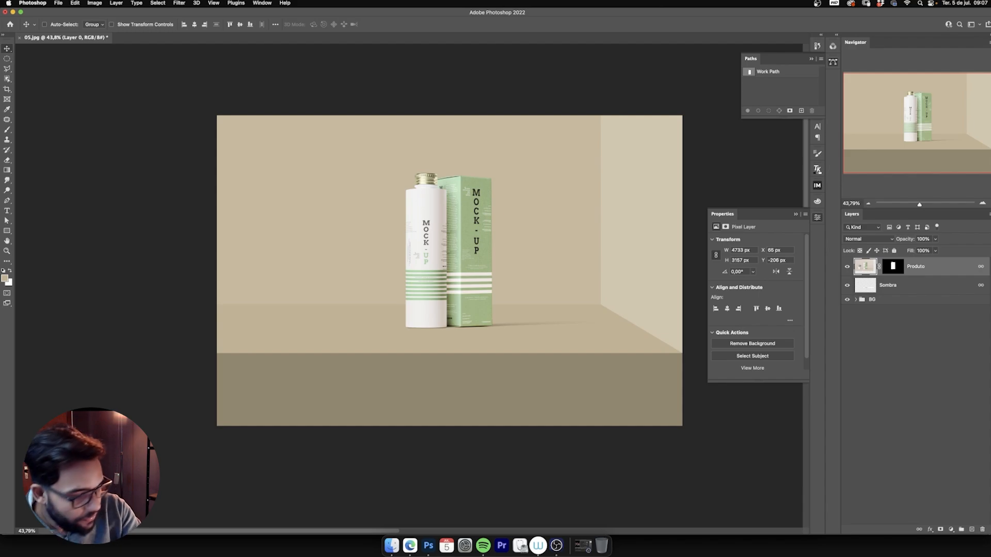
key("Return")
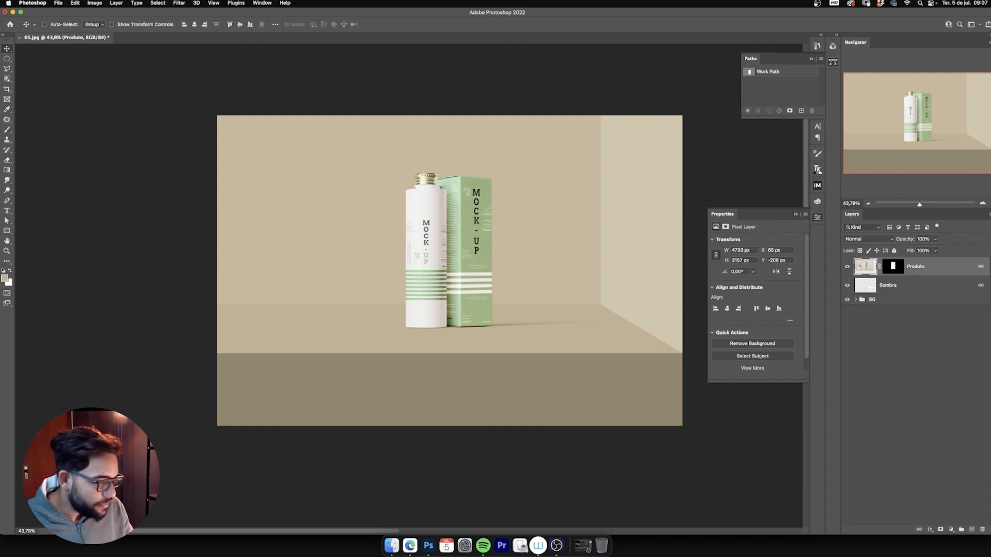
Add a Curves adjustment clipped to the Produto layer, darkening the midtones with an input of 141 and an output of 110
key("z")
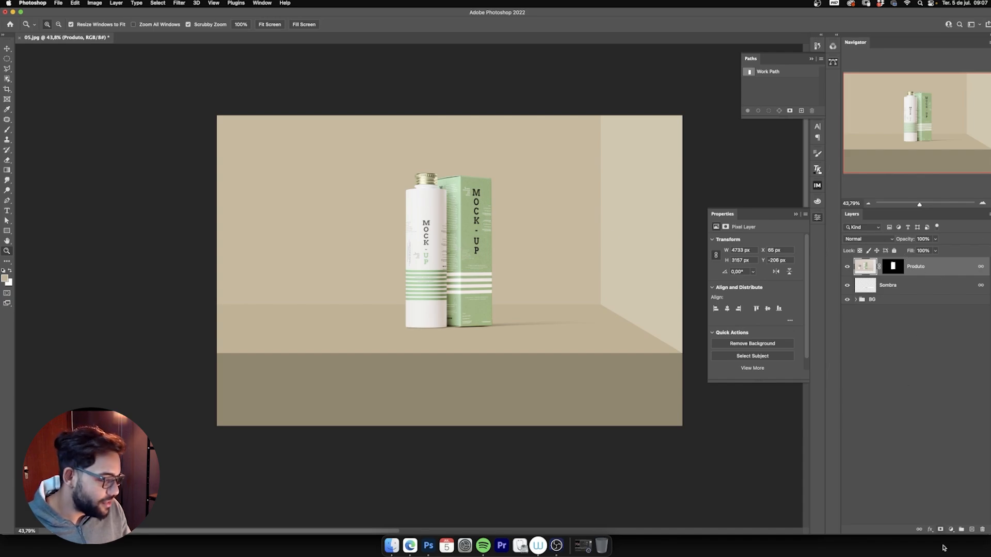
left_click(951, 532)
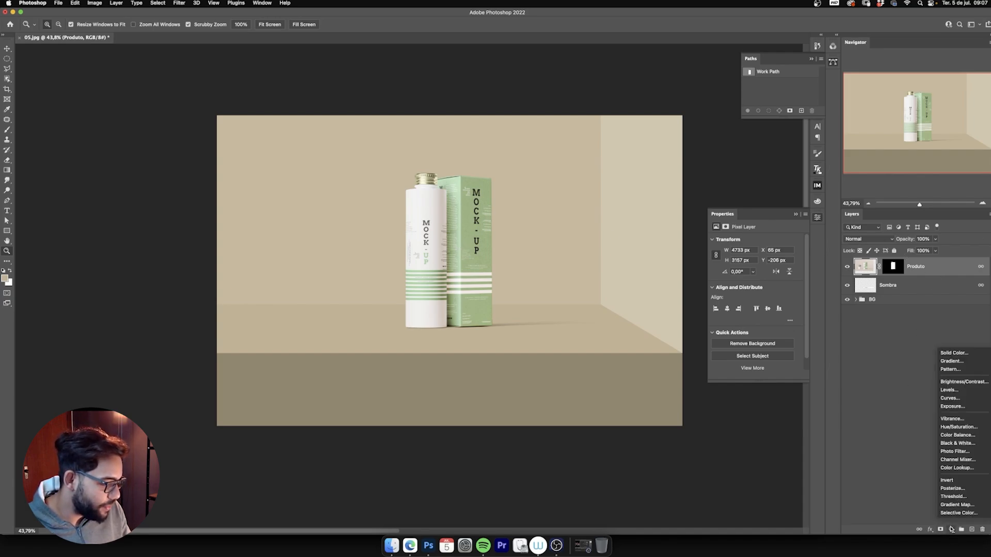
left_click(950, 399)
left_click(752, 376)
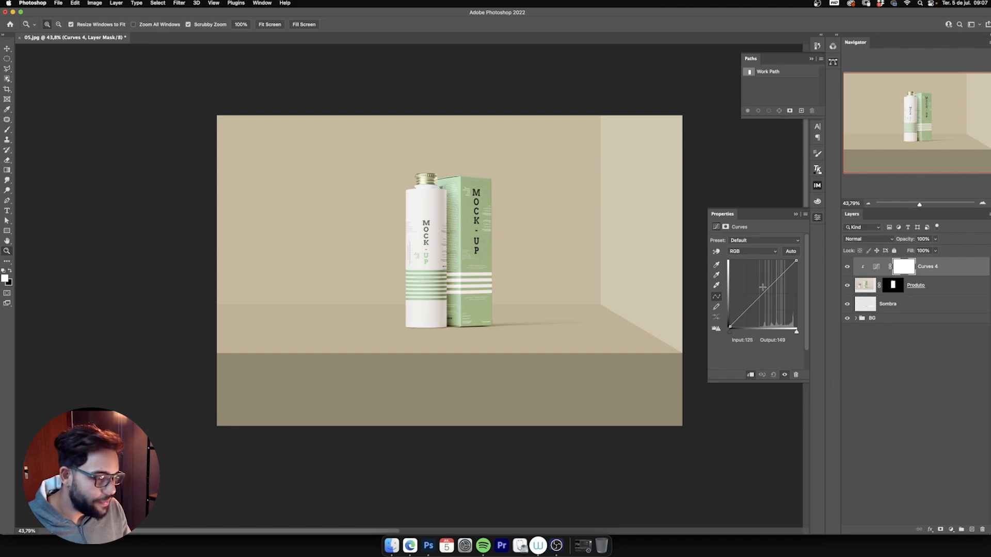
left_click_drag(766, 294, 767, 298)
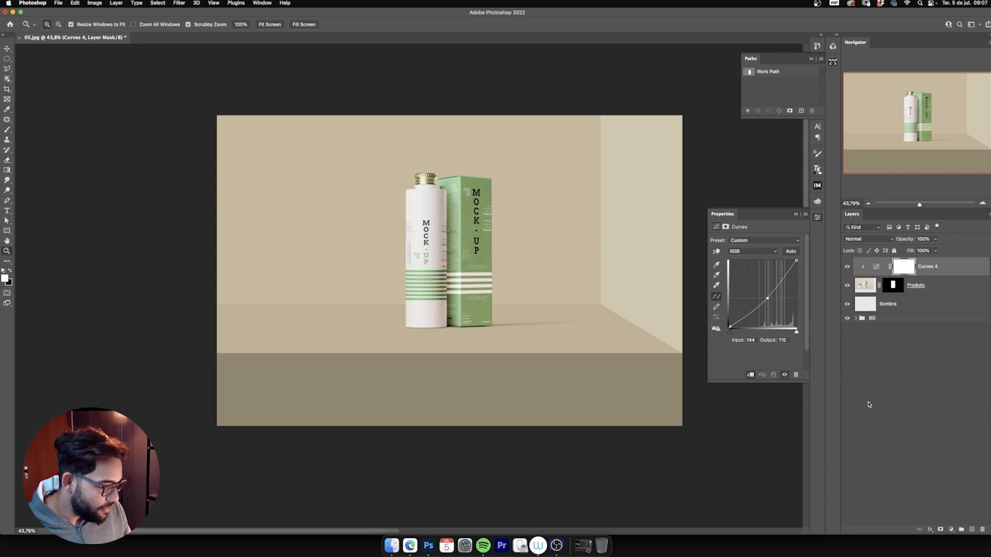
left_click_drag(768, 298, 766, 299)
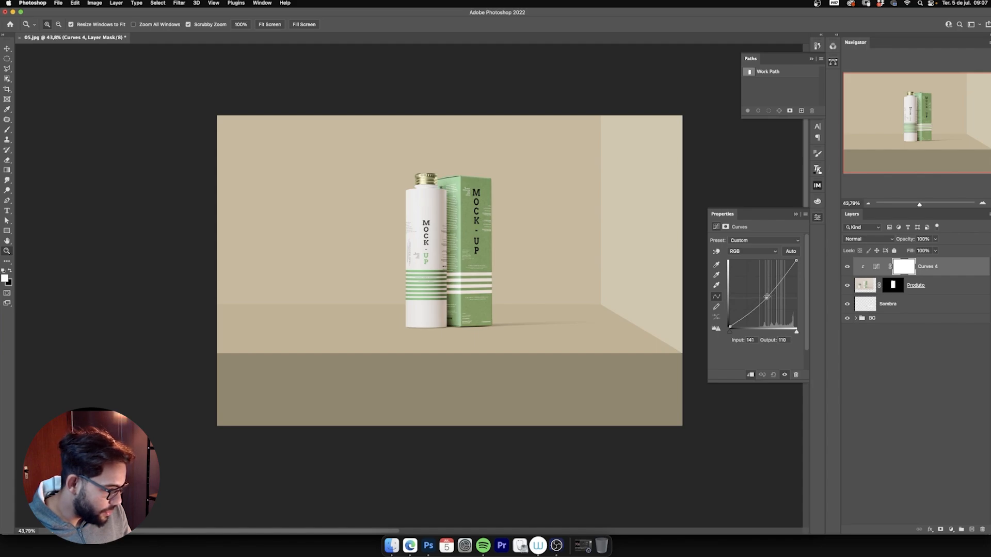
Add a second clipped Curves adjustment with input about 131 and output about 84, and invert its layer mask to black
left_click(951, 529)
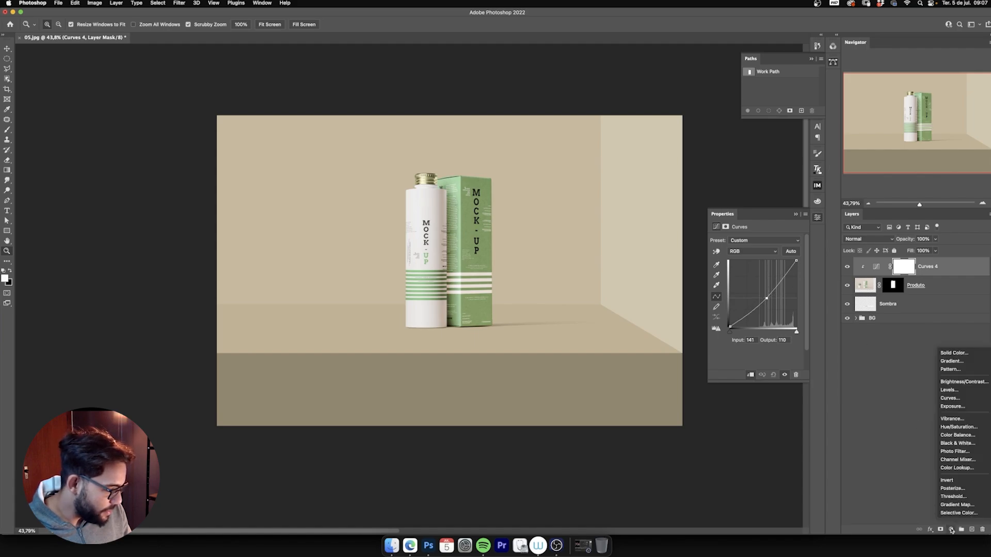
left_click(948, 398)
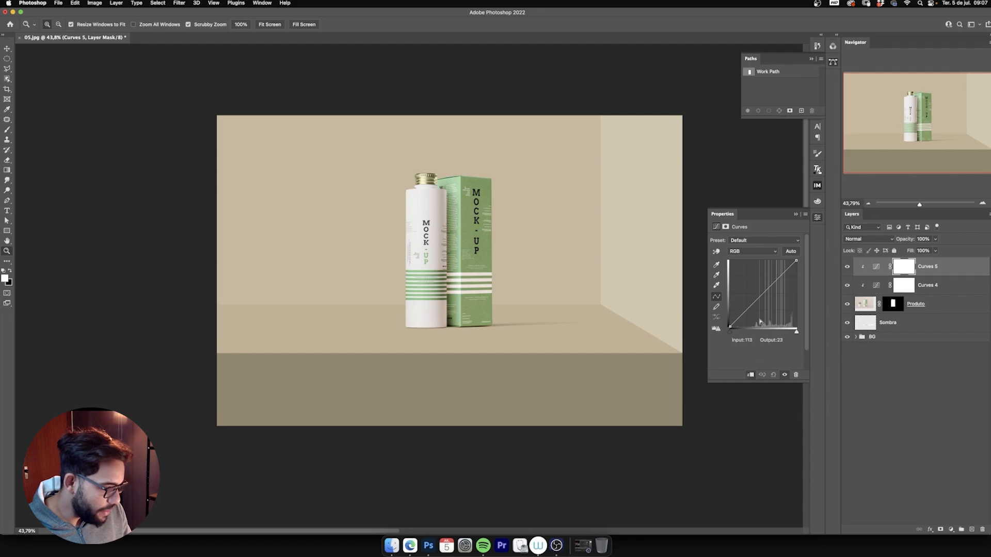
left_click_drag(762, 300, 764, 305)
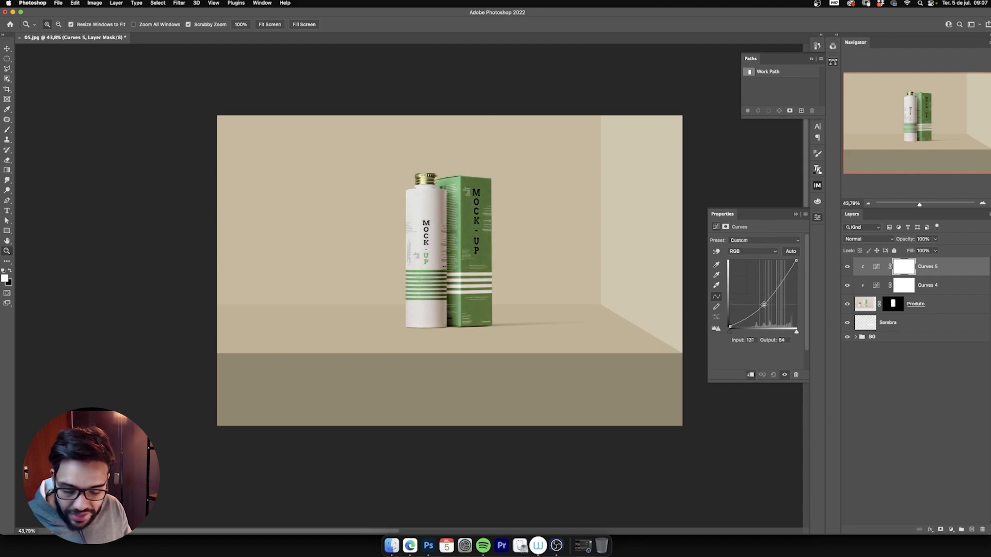
left_click(904, 266)
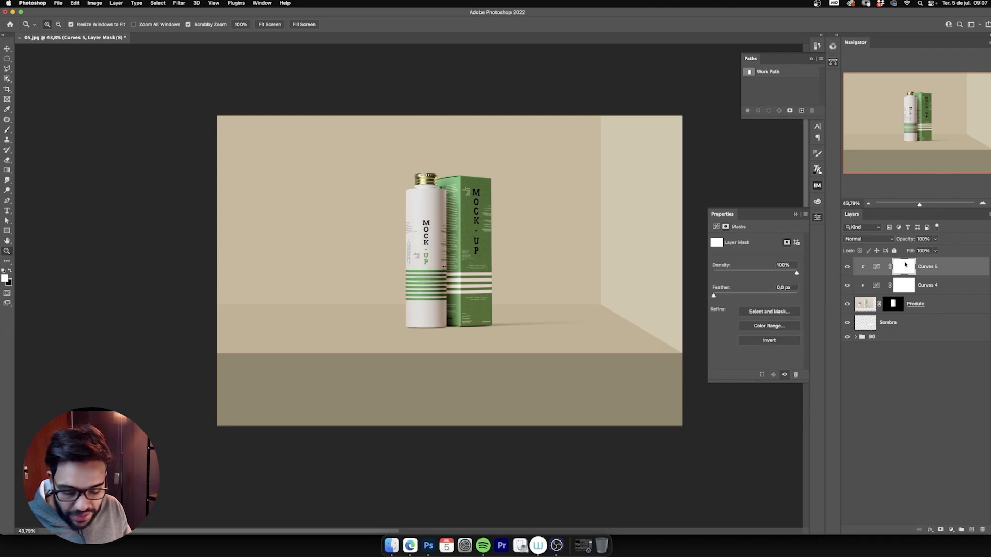
key("super+i")
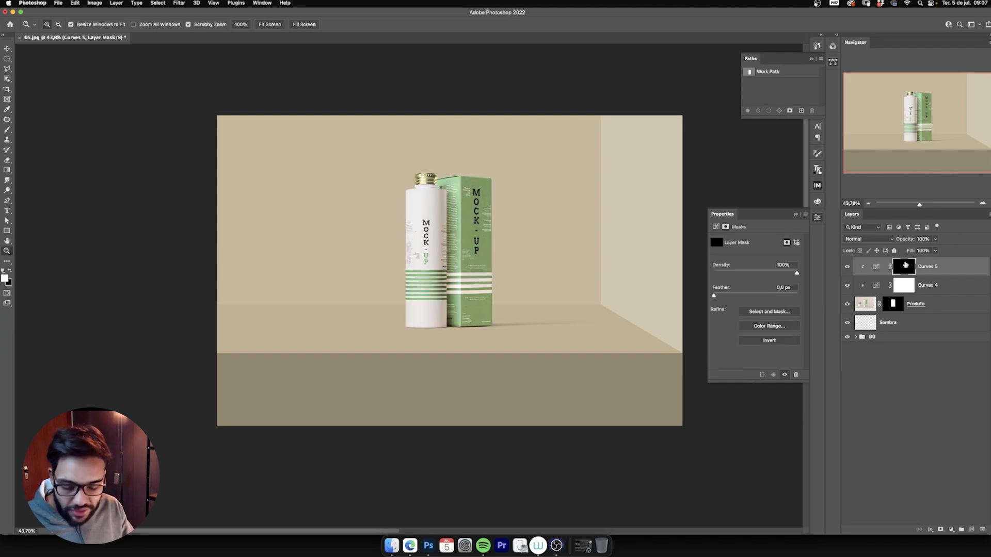
Paint white on the Curves 5 mask with a soft brush at 100% opacity where the bottle meets the box
key("b")
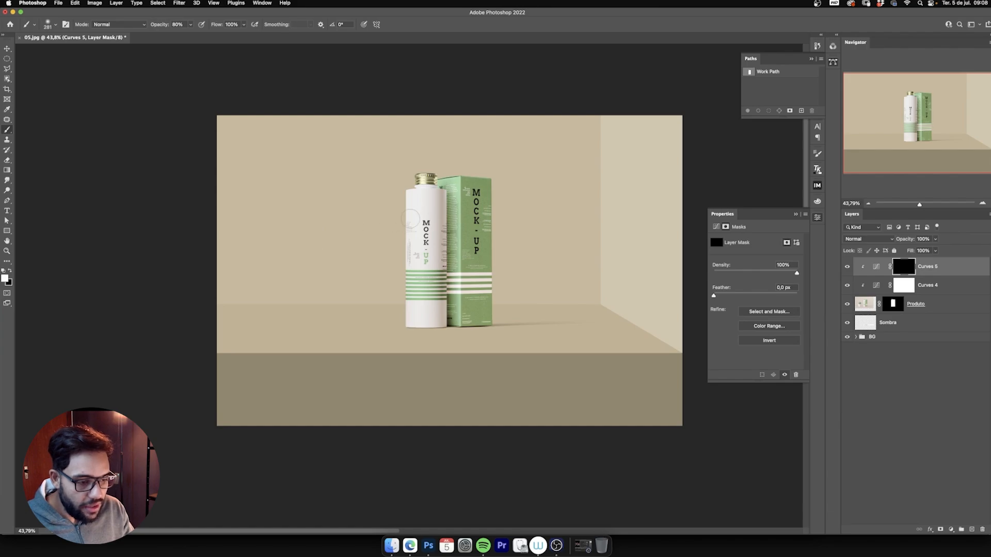
key("bracketleft")
scroll(312, 214, "right", 5)
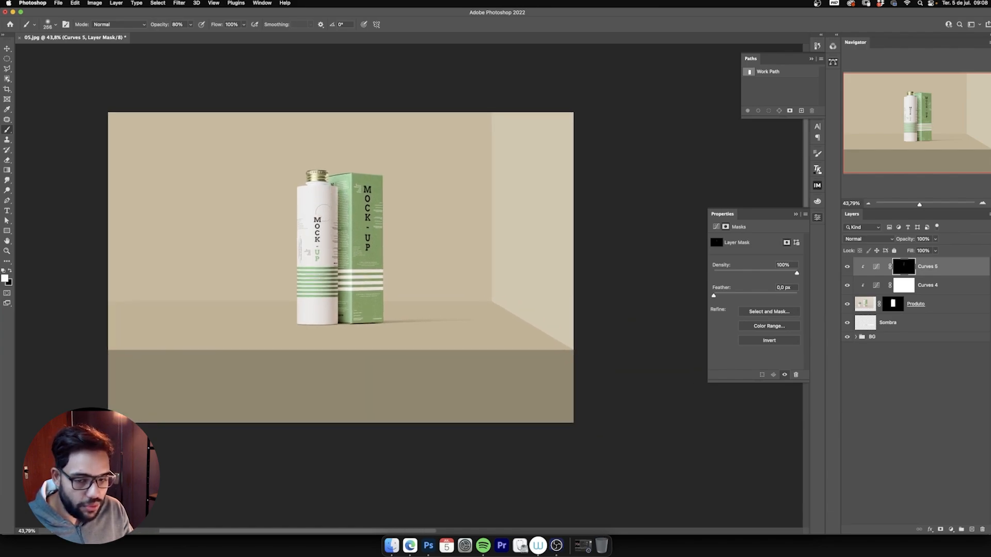
key("0")
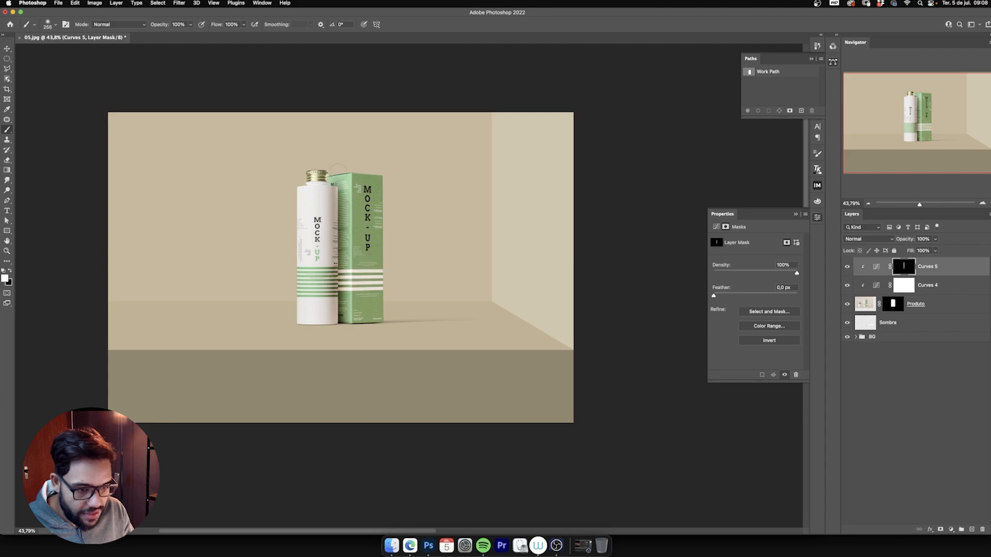
mouse_move(333, 324)
left_mouse_down()
mouse_move(357, 329)
mouse_move(326, 322)
left_mouse_up()
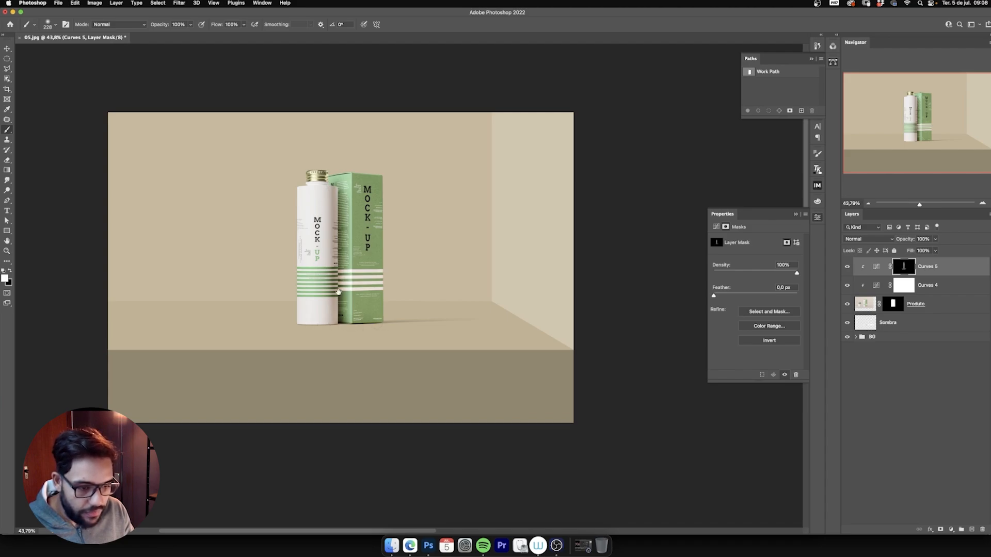
mouse_move(338, 292)
left_mouse_down()
mouse_move(354, 258)
mouse_move(270, 246)
left_mouse_up()
Add a Solid Color fill layer in beige c0b295 above the Curves adjustments and clip it to the Produto layer
key("z")
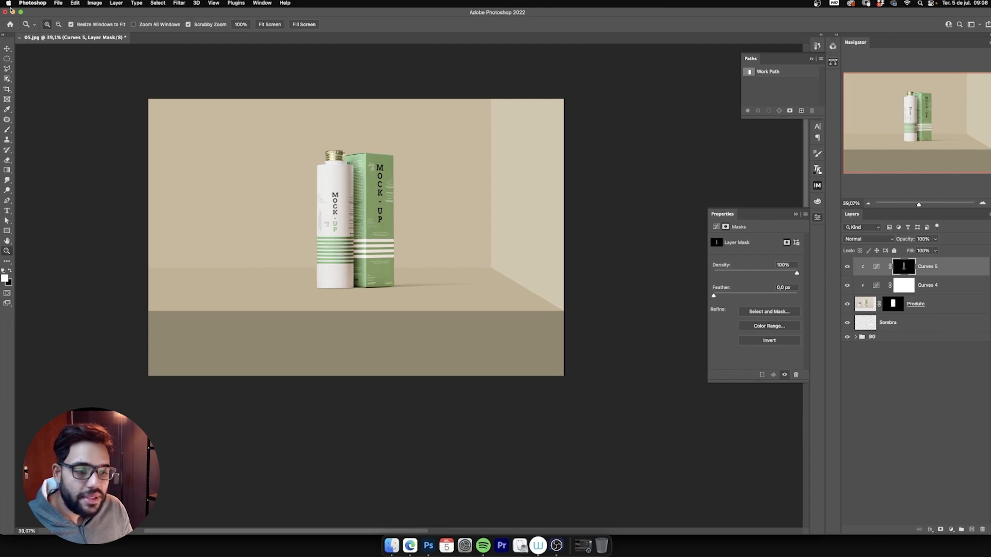
left_click_drag(323, 196, 321, 218)
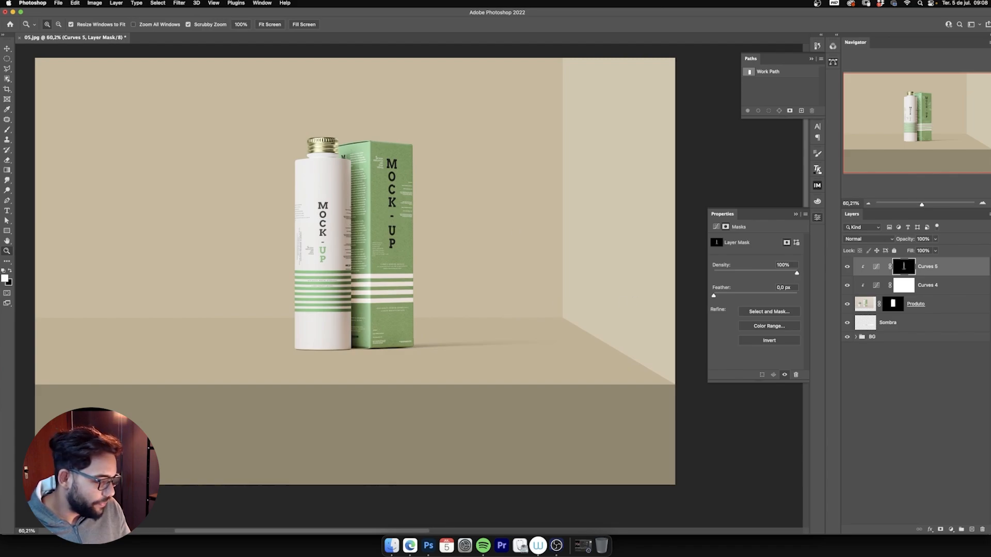
left_click(951, 529)
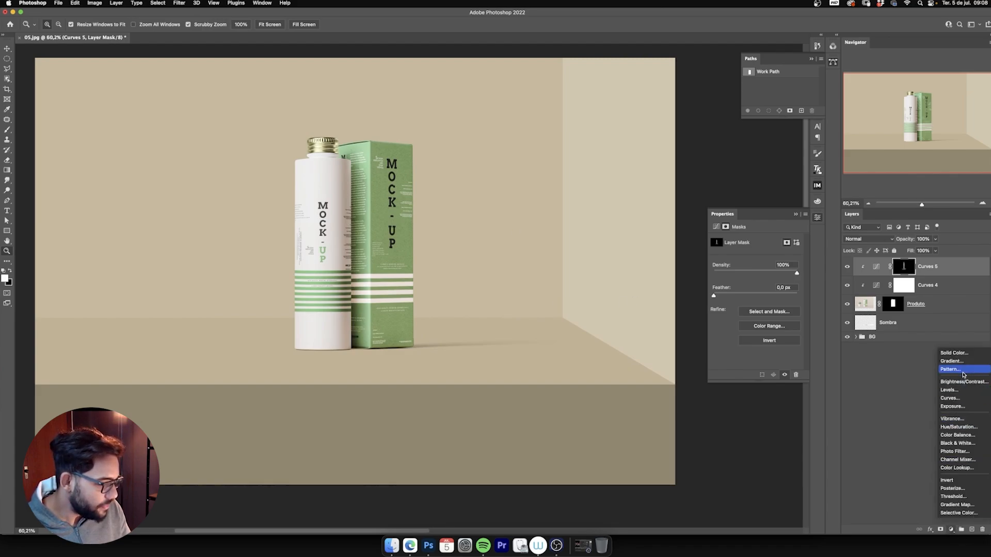
left_click(954, 354)
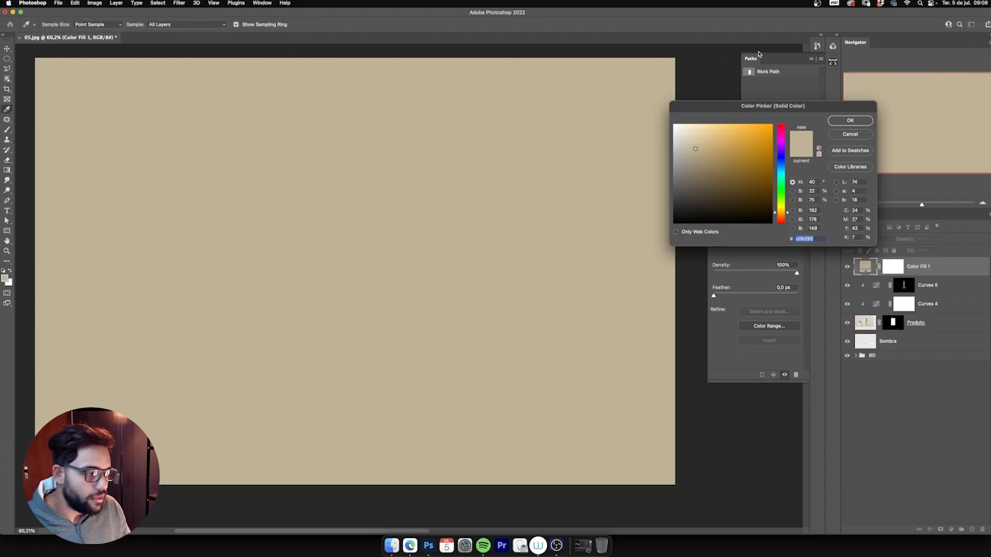
left_click(850, 120)
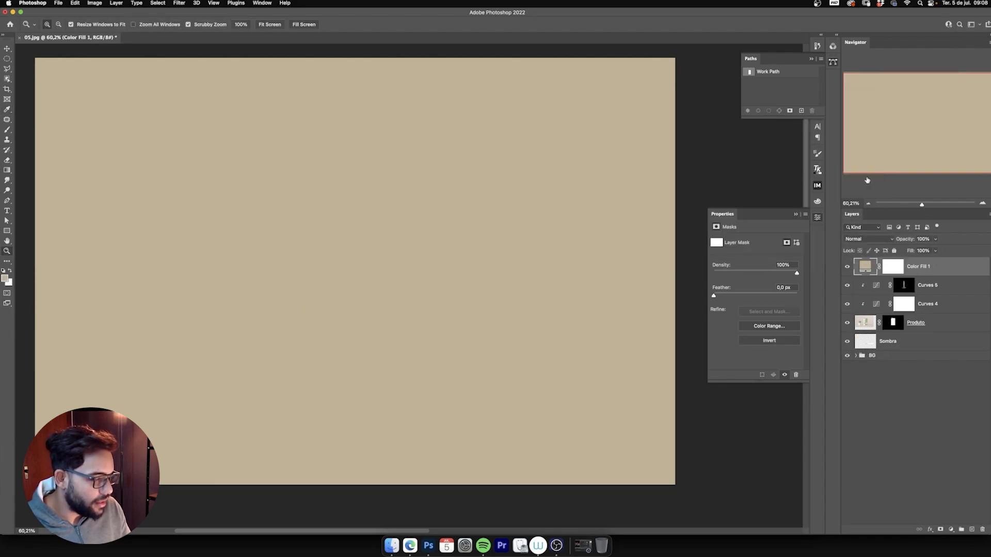
key("super+alt+g")
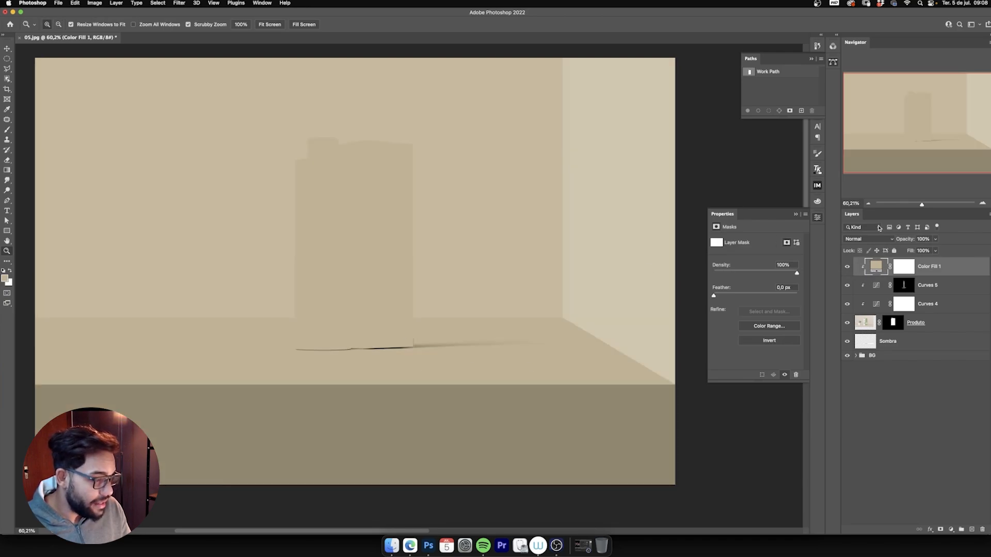
Set the Color Fill 1 layer's blend mode to Multiply and invert its layer mask to black
left_click(860, 241)
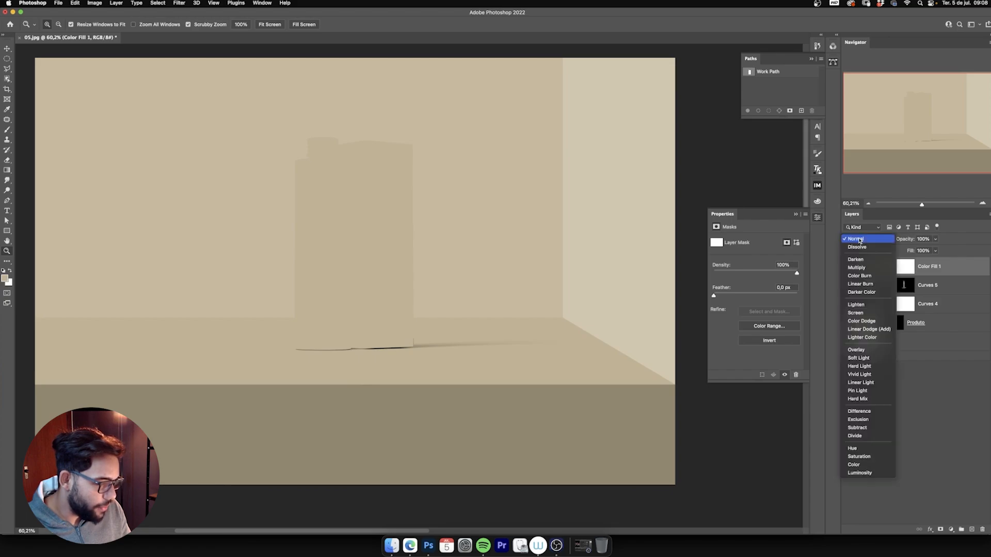
left_click(855, 269)
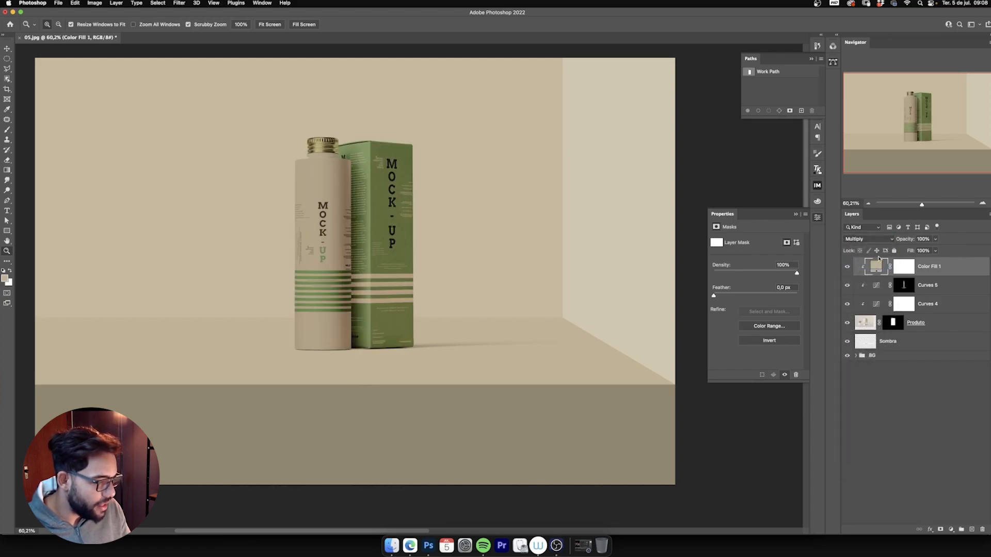
left_click(901, 268)
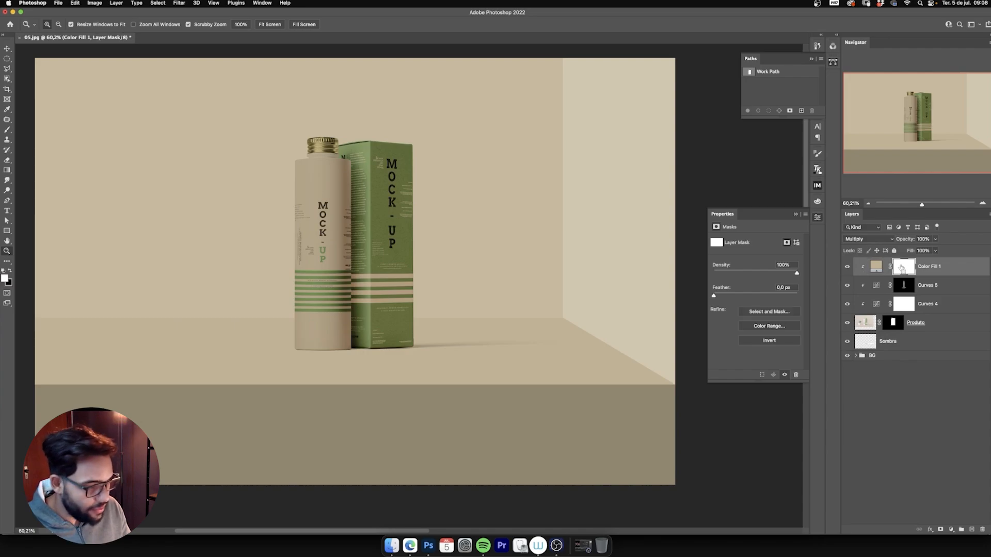
key("super+i")
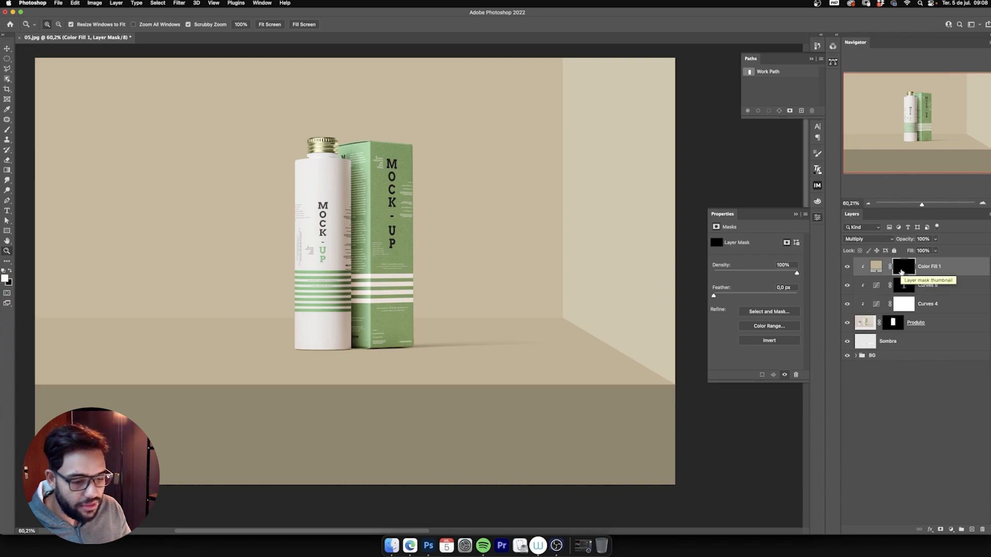
Apply short upward white gradients on the Color Fill 1 mask at the base of the bottle and box, reducing the gradient opacity to 30%
key("g")
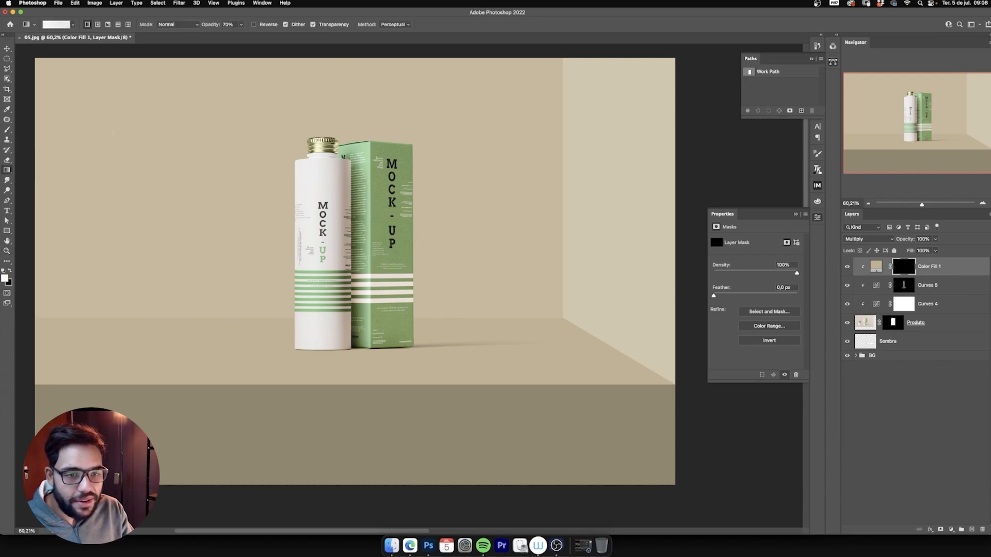
left_click_drag(270, 287, 271, 266)
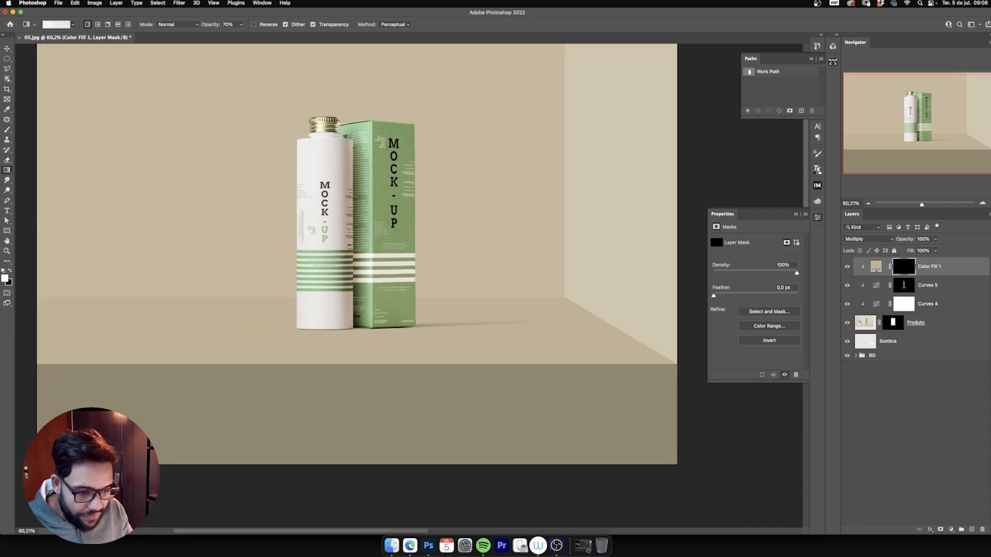
left_click_drag(337, 336, 340, 314)
key("super+z")
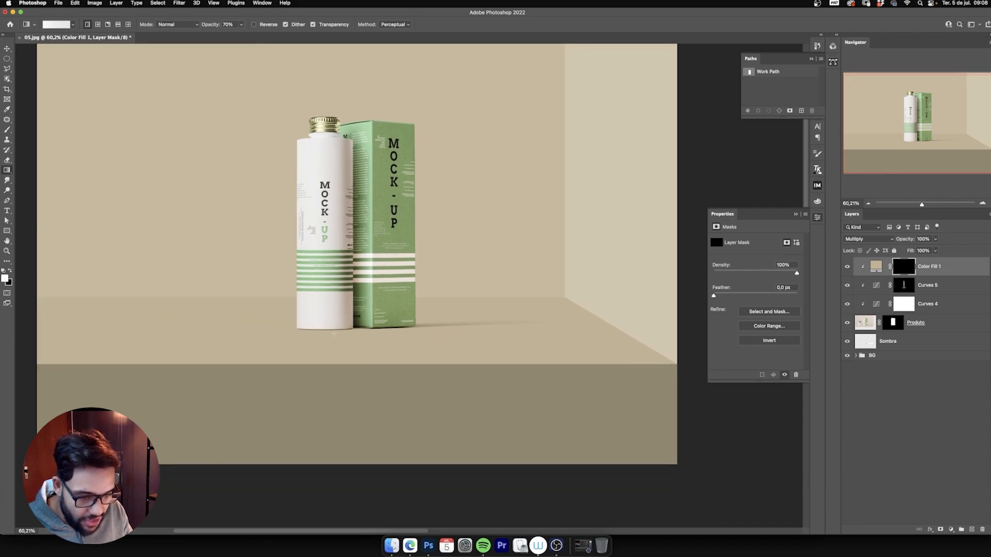
left_click_drag(333, 337, 342, 301)
left_click_drag(389, 337, 381, 315)
left_click_drag(326, 339, 325, 326)
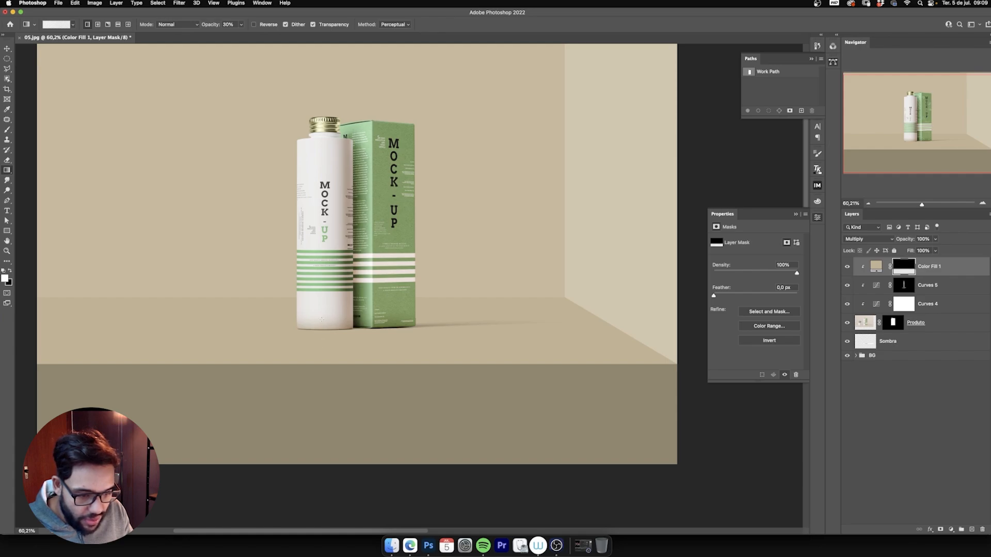
key("z")
left_click_drag(331, 311, 342, 312)
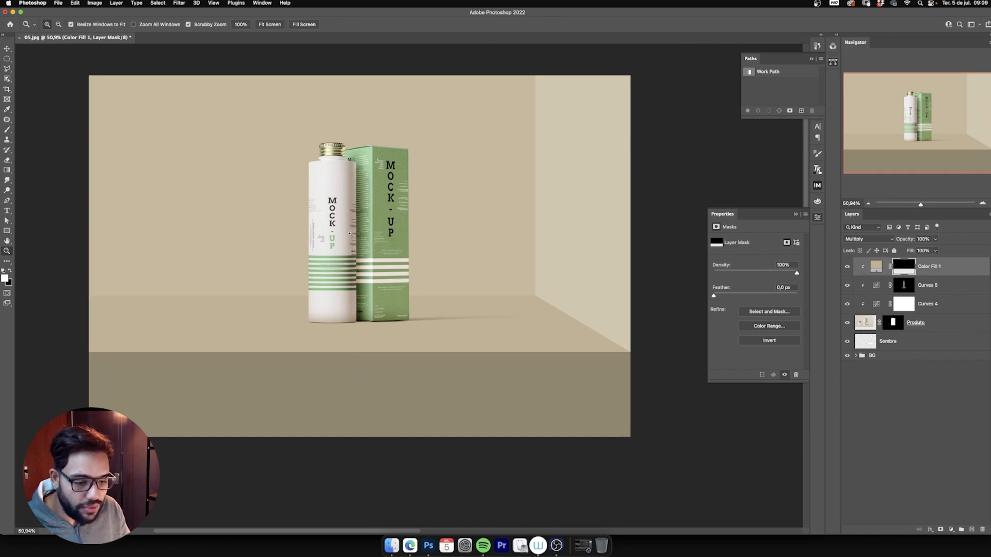
left_click_drag(342, 337, 339, 325)
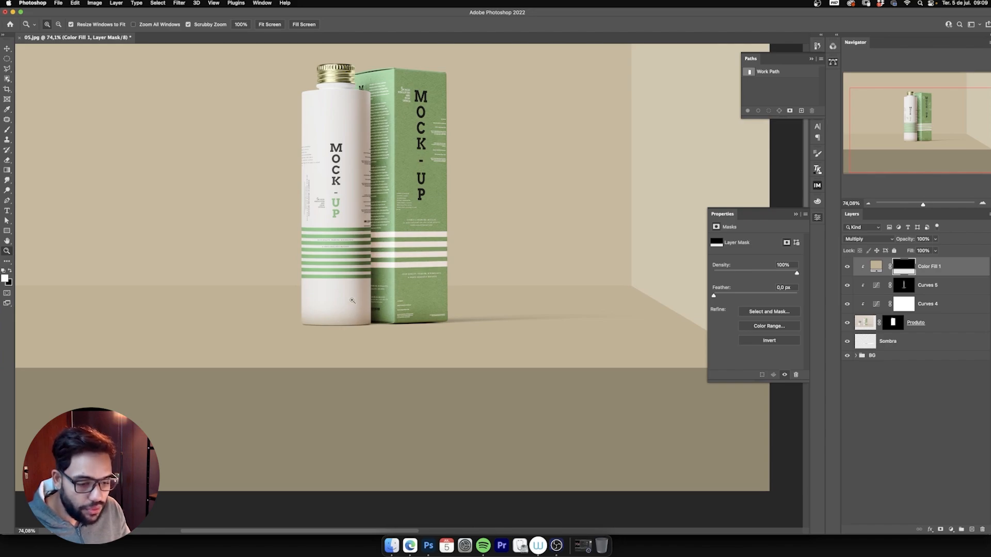
left_click_drag(365, 362, 333, 302)
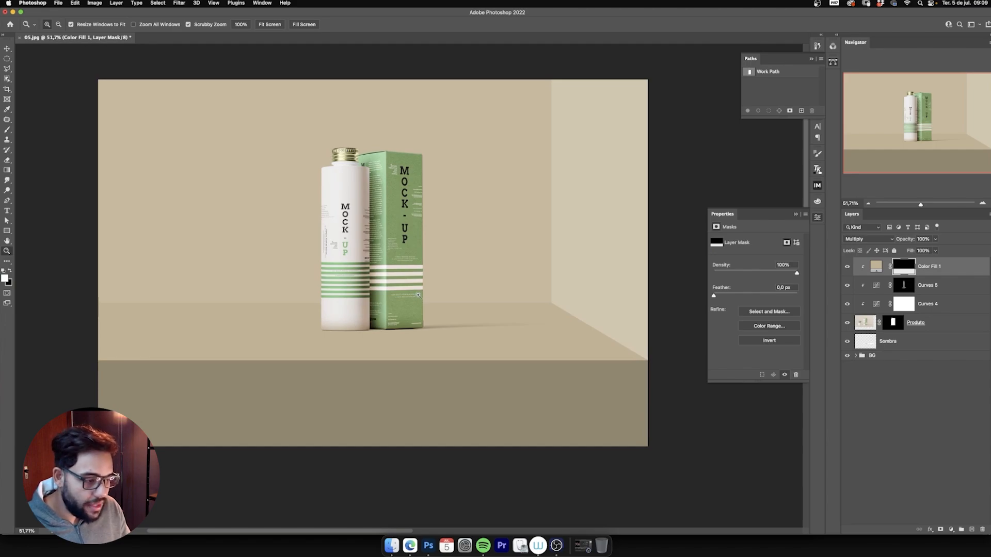
left_click_drag(432, 259, 414, 244)
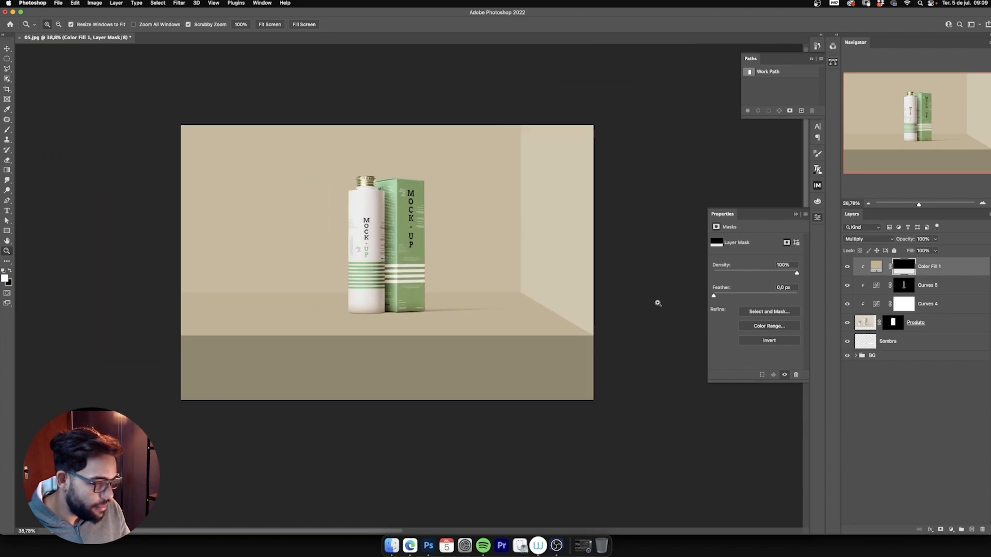
Add another Solid Color fill layer in beige c0b295 above Color Fill 1 and clip it to the Produto layer
left_click(951, 530)
left_click(940, 354)
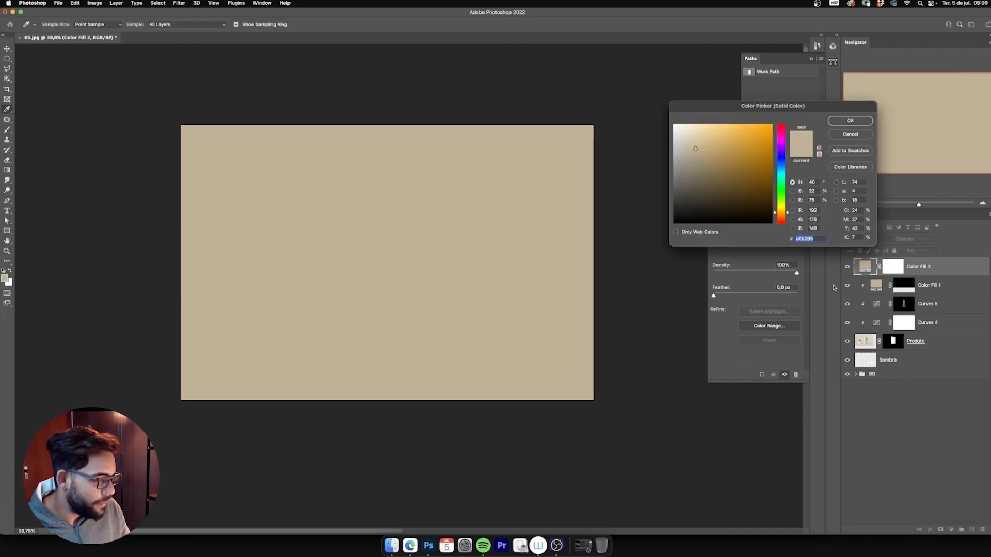
left_click(850, 121)
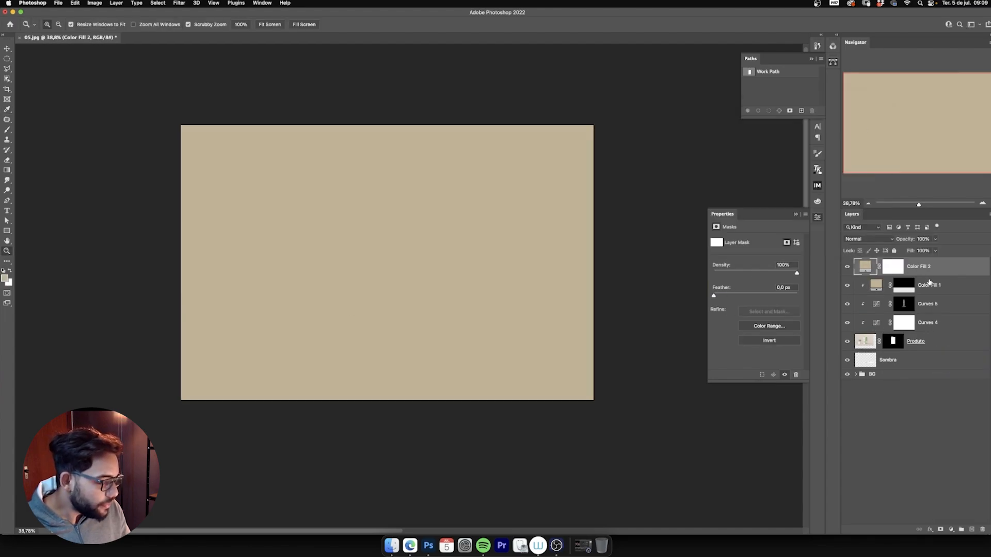
left_click(929, 274, "alt")
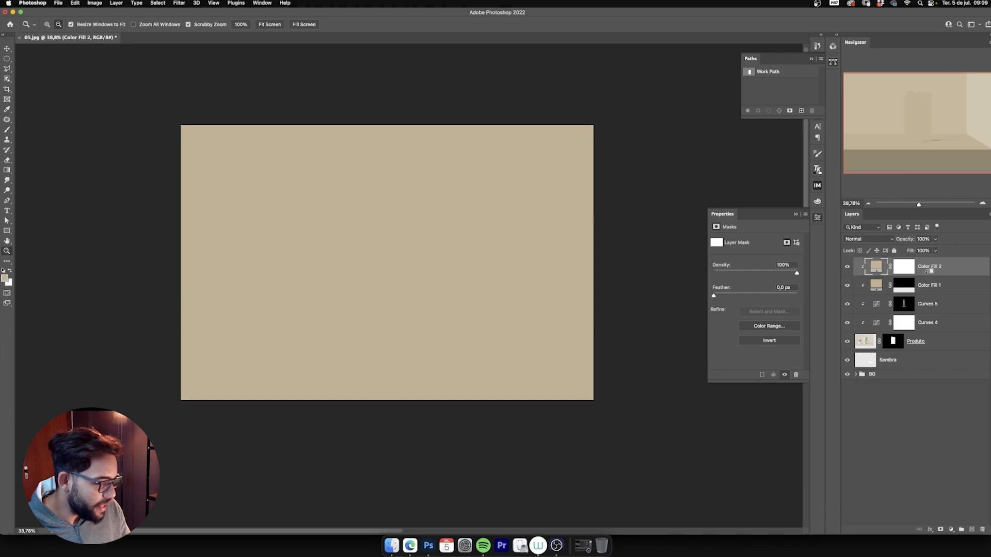
Set the Color Fill 2 layer's blend mode to Color and its Fill to 20%, comparing the product with and without the tint
left_click(860, 240)
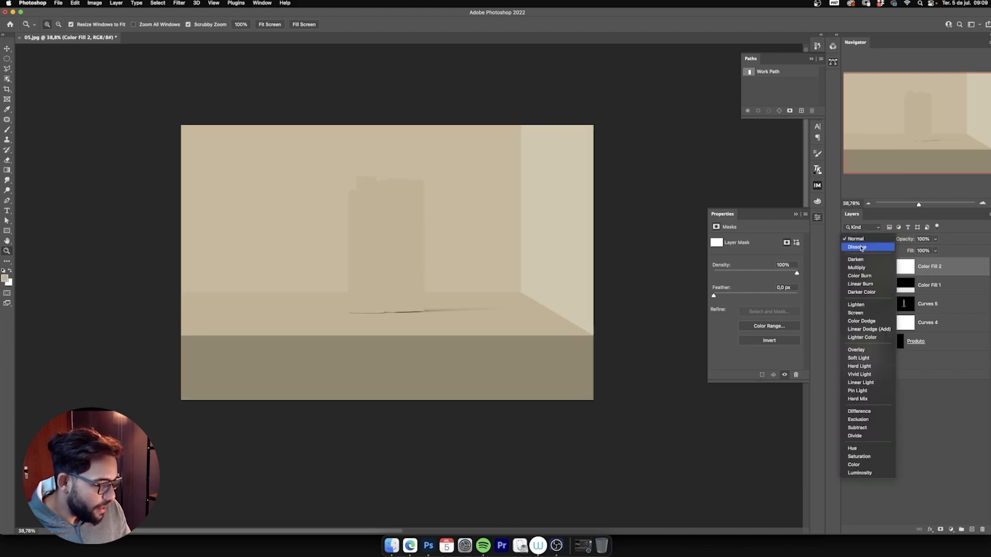
left_click(858, 465)
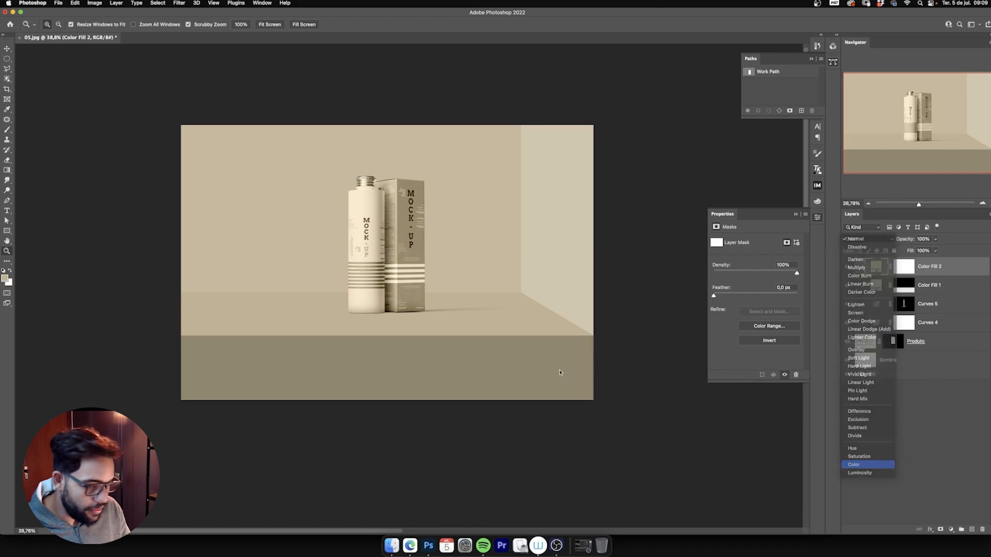
left_click_drag(436, 233, 439, 233)
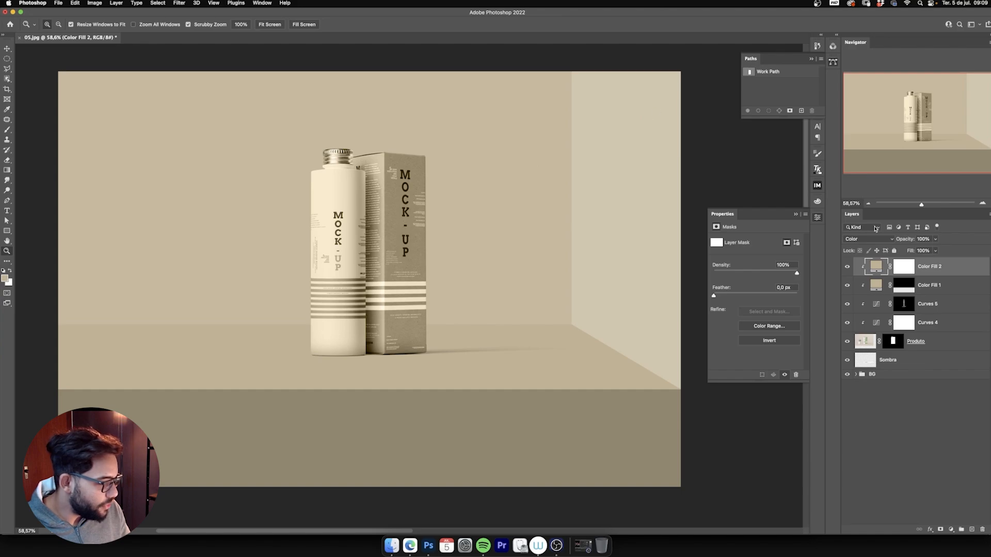
left_click(936, 251)
left_click_drag(916, 264, 907, 262)
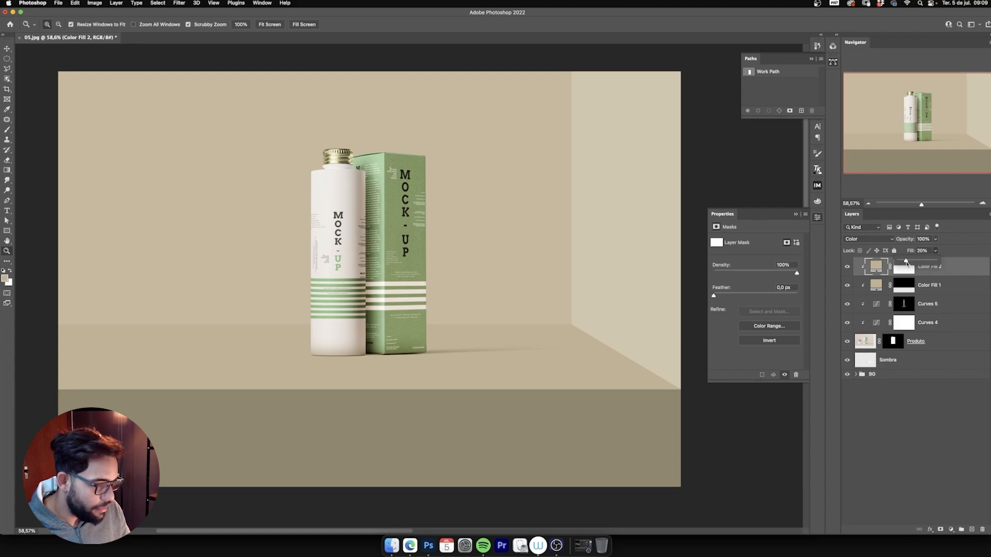
left_click(849, 268)
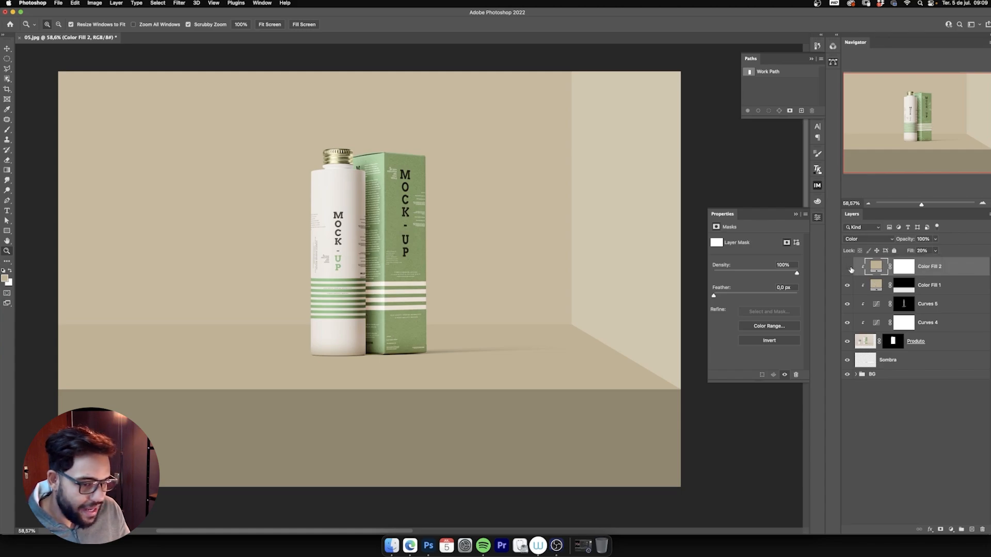
left_click(850, 268)
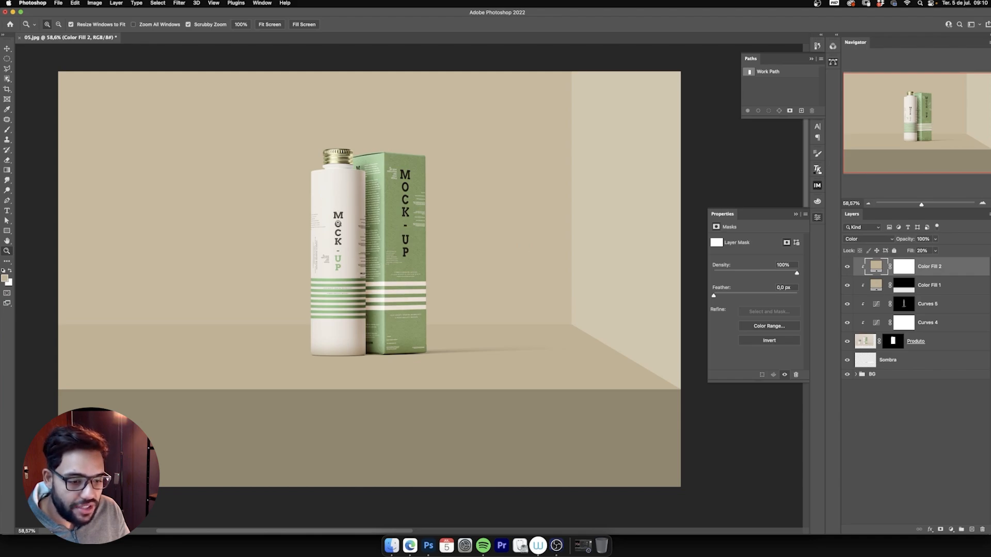
left_click_drag(354, 216, 346, 217)
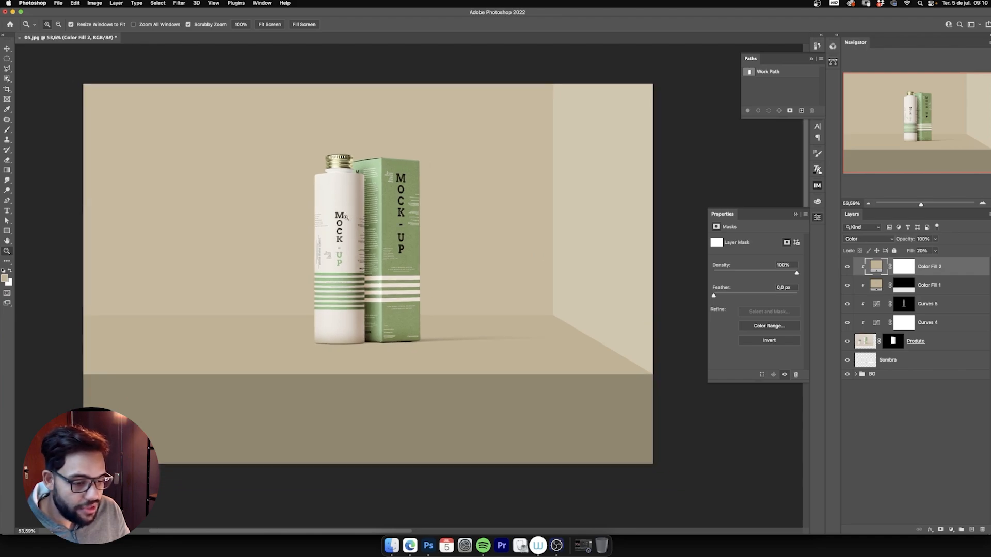
Reduce the Color Fill 1 layer's Fill to 58% and check the tint on the bottle and box
left_click(880, 287)
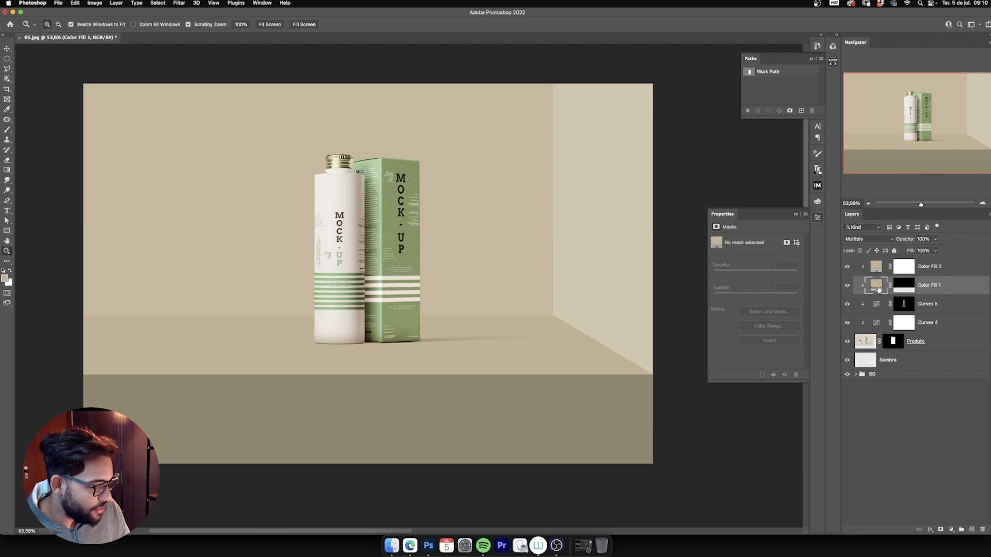
left_click(936, 252)
left_click_drag(934, 262, 920, 261)
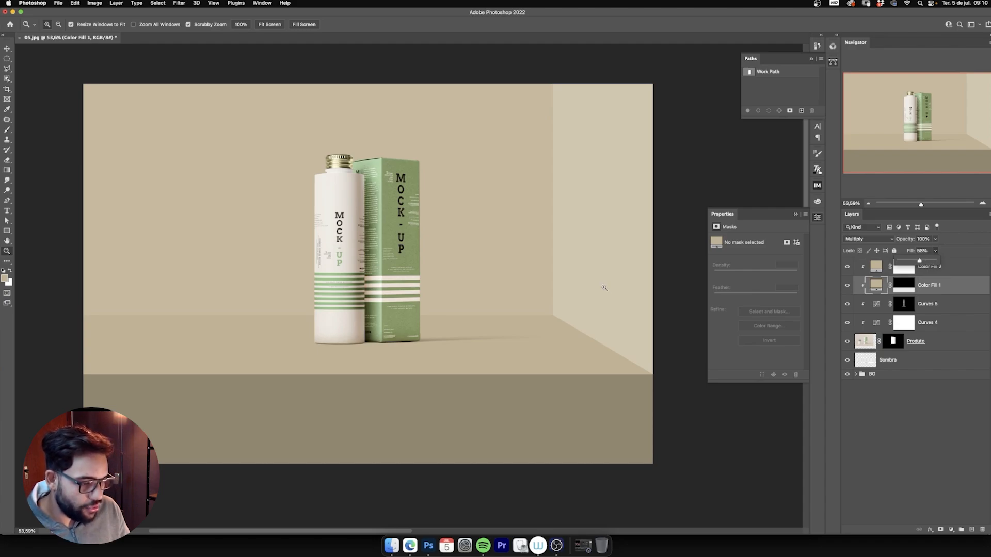
left_click_drag(604, 286, 583, 284)
left_click_drag(432, 235, 443, 239)
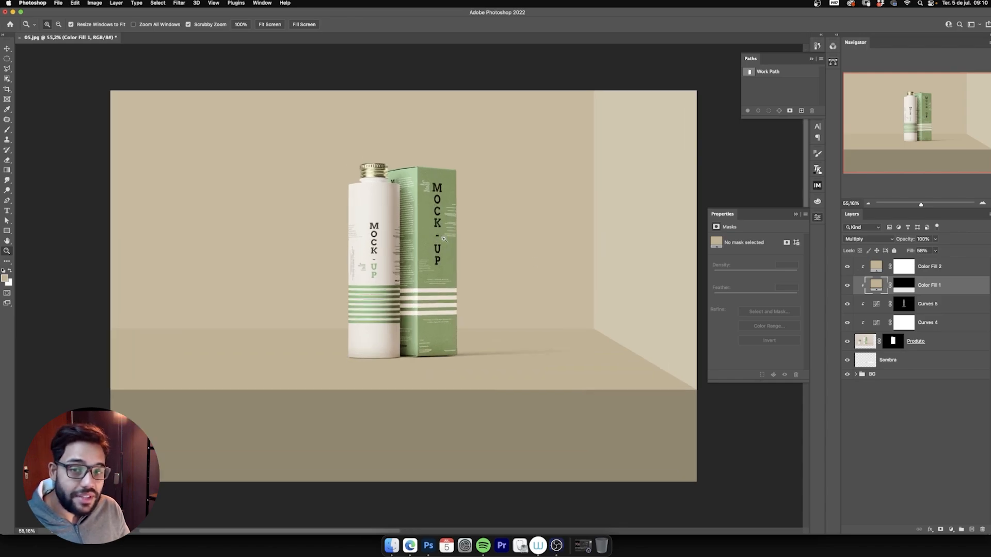
left_click_drag(475, 200, 467, 201)
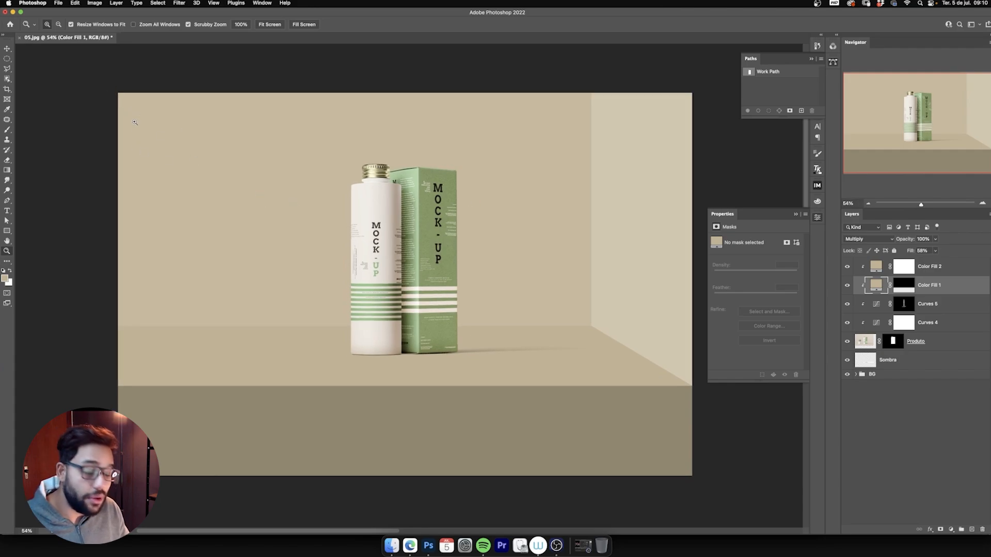
Add a brightening Curves adjustment above Color Fill 2, raising input 96 to output 151, and invert its mask to black
left_click(937, 270)
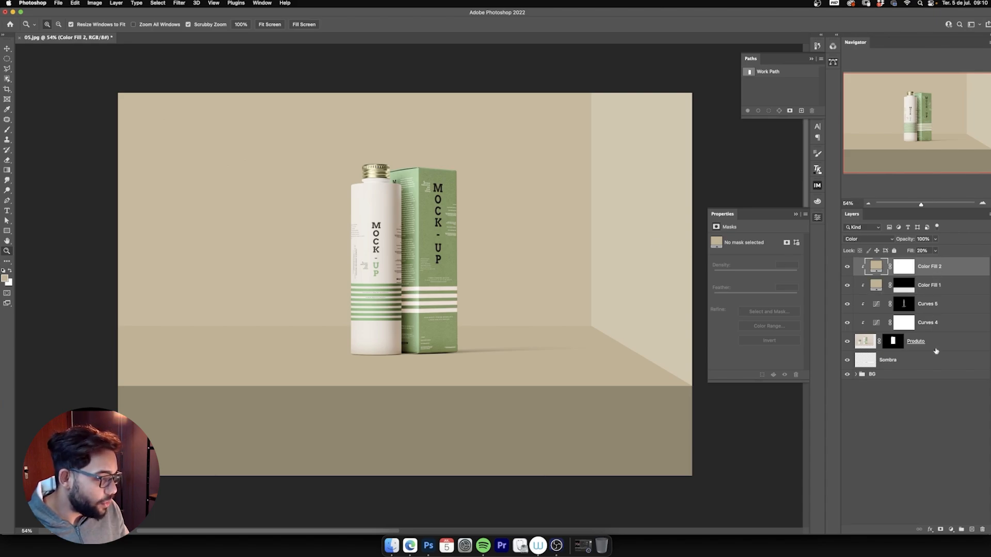
left_click(951, 530)
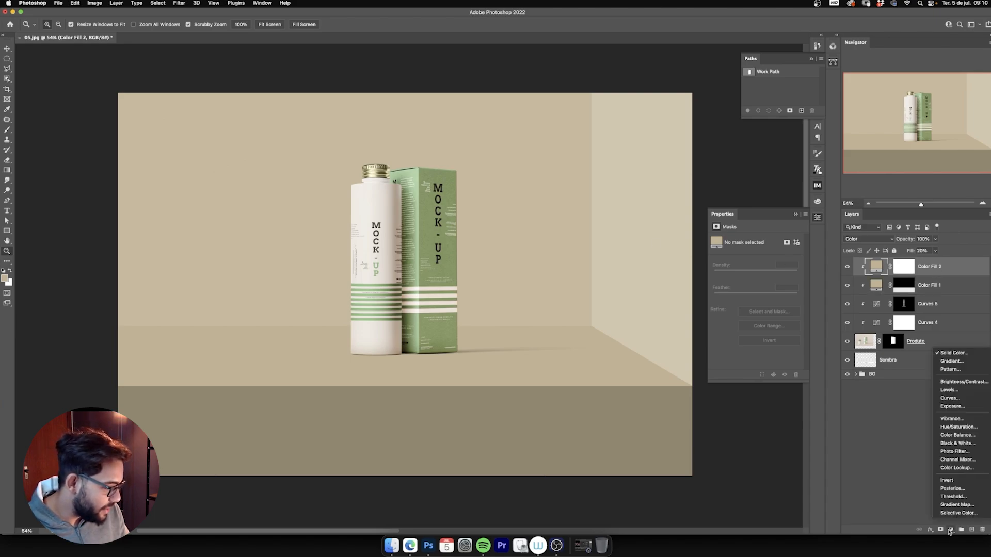
left_click(950, 399)
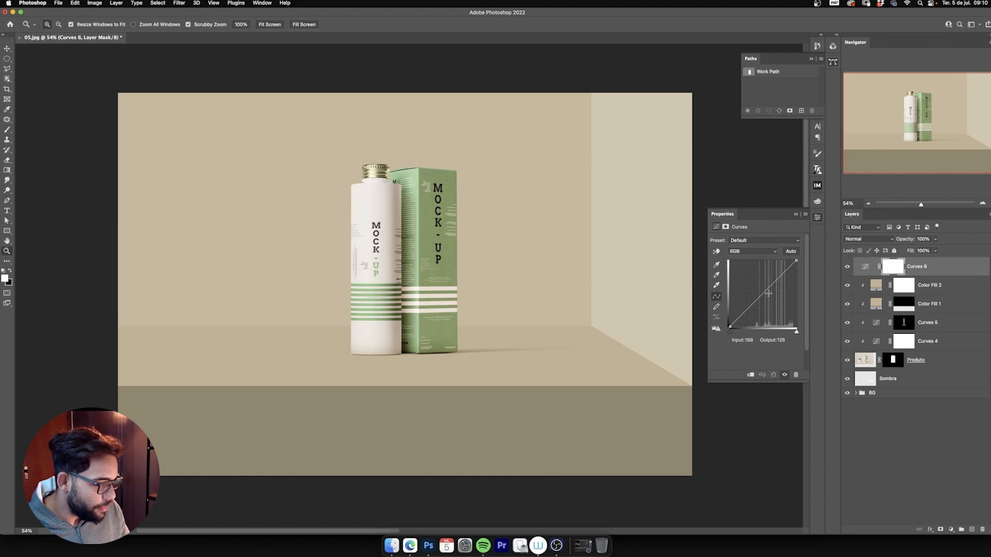
mouse_move(761, 293)
left_mouse_down()
mouse_move(756, 286)
mouse_move(753, 294)
left_mouse_up()
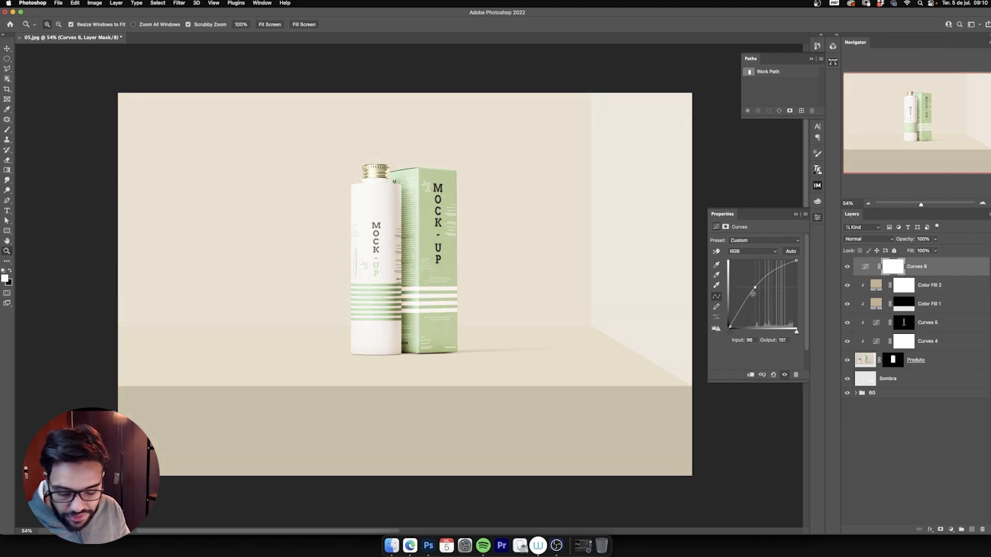
key("super+i")
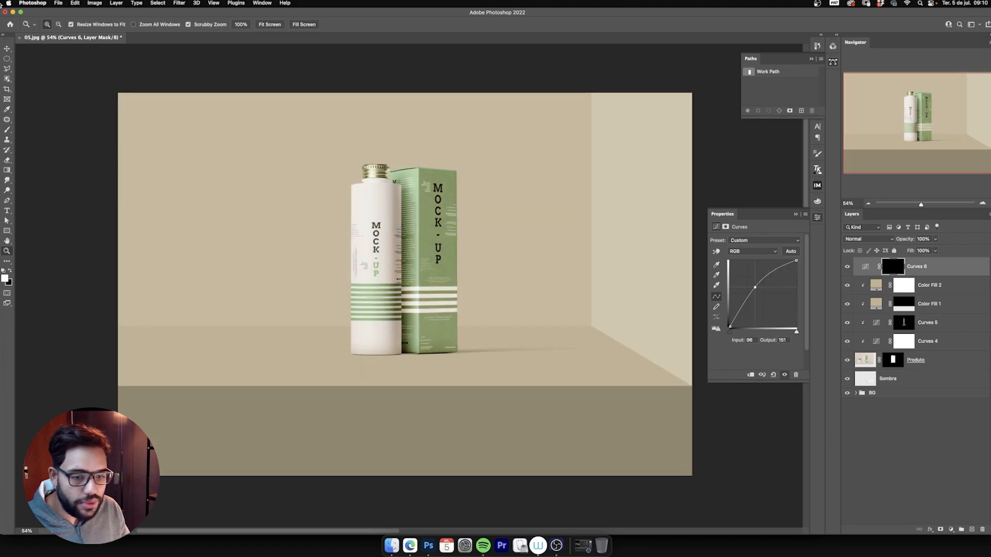
Apply white radial gradients at 60% opacity on the Curves 6 mask, from the image's upper-left corner towards the product
left_click(7, 170)
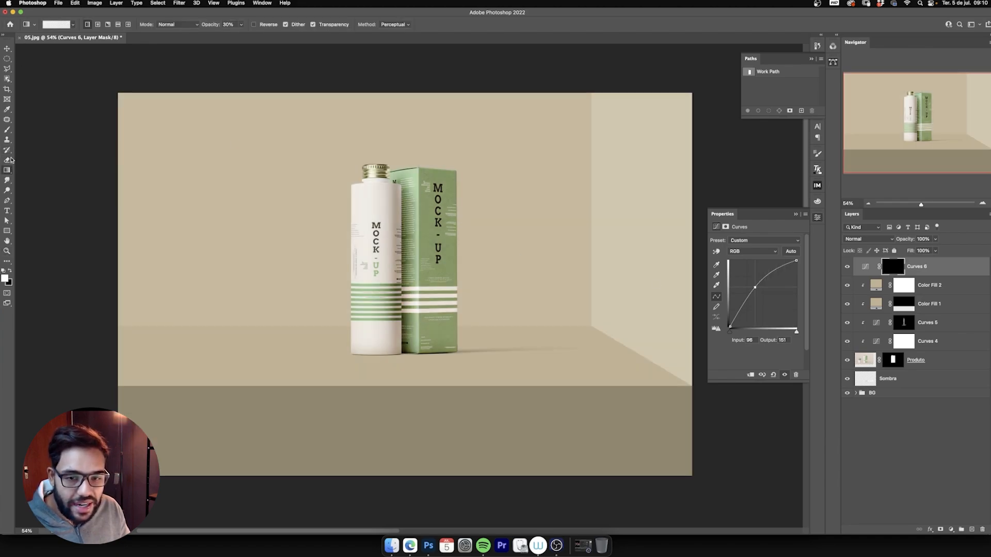
left_click(98, 24)
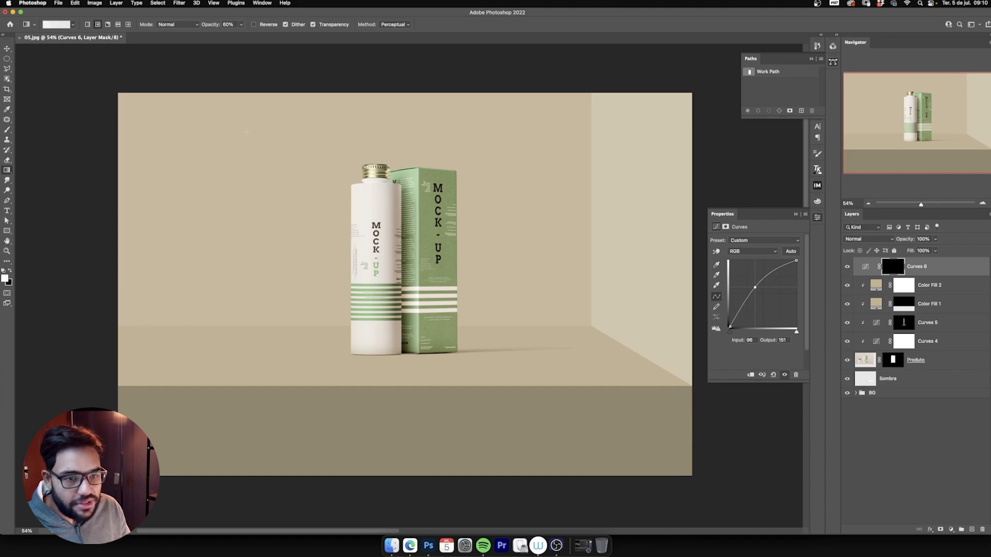
scroll(247, 132, "down", 2)
left_click_drag(126, 93, 356, 243)
left_click_drag(115, 91, 465, 277)
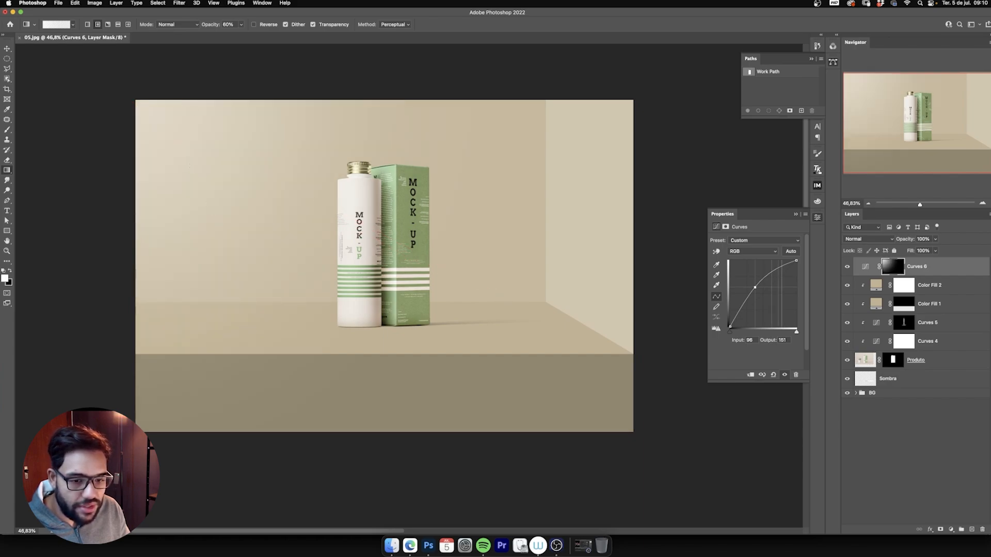
left_click_drag(124, 98, 504, 321)
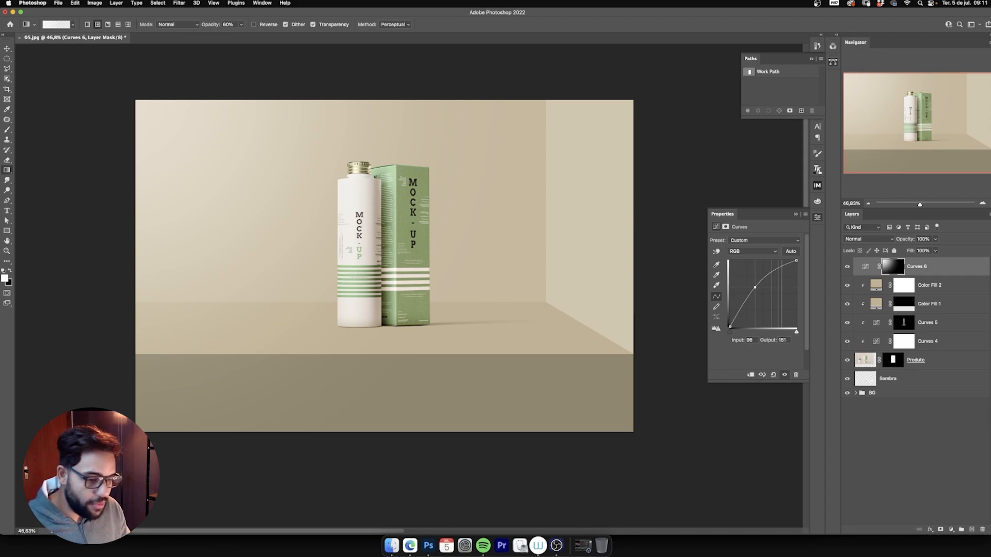
Set the BG group's blend mode to Normal
left_click(878, 394)
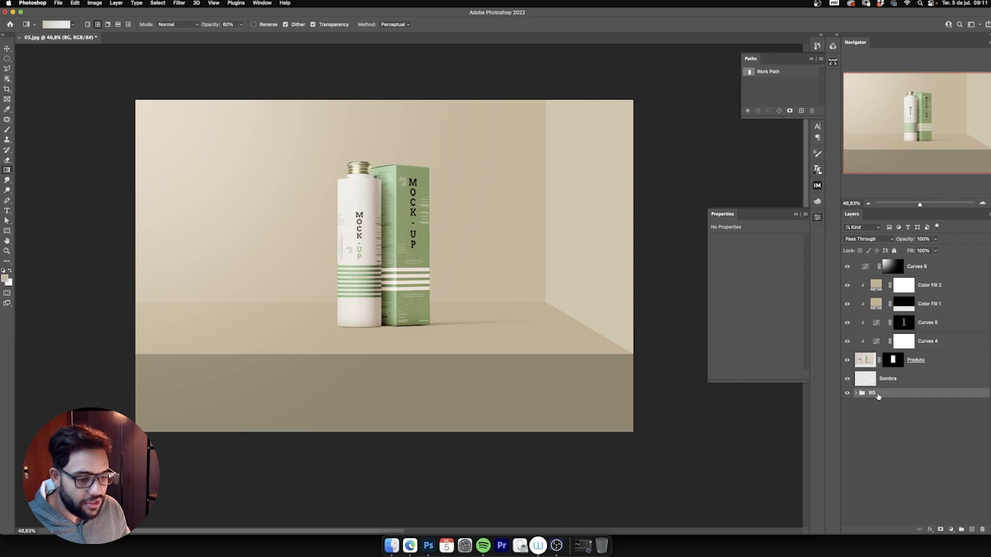
left_click(860, 240)
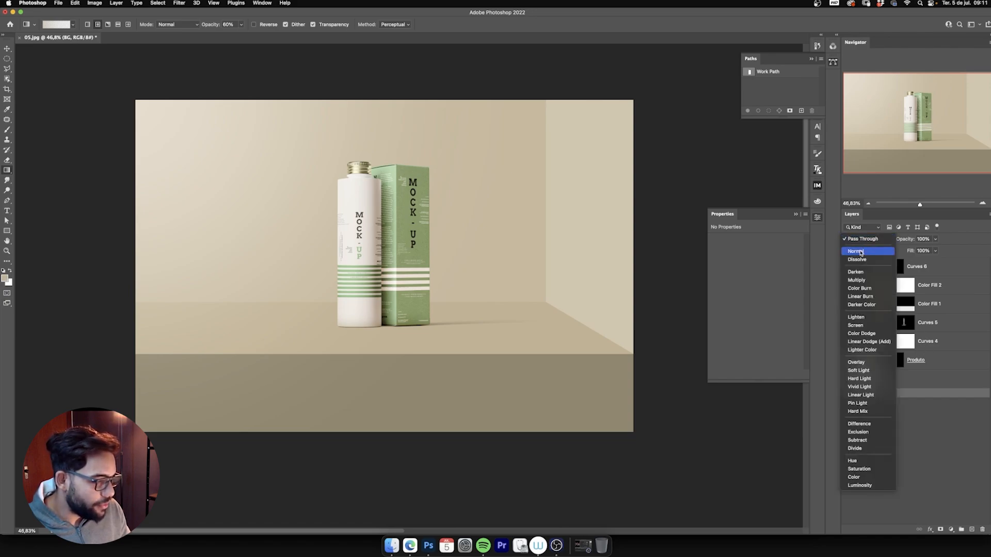
left_click(860, 251)
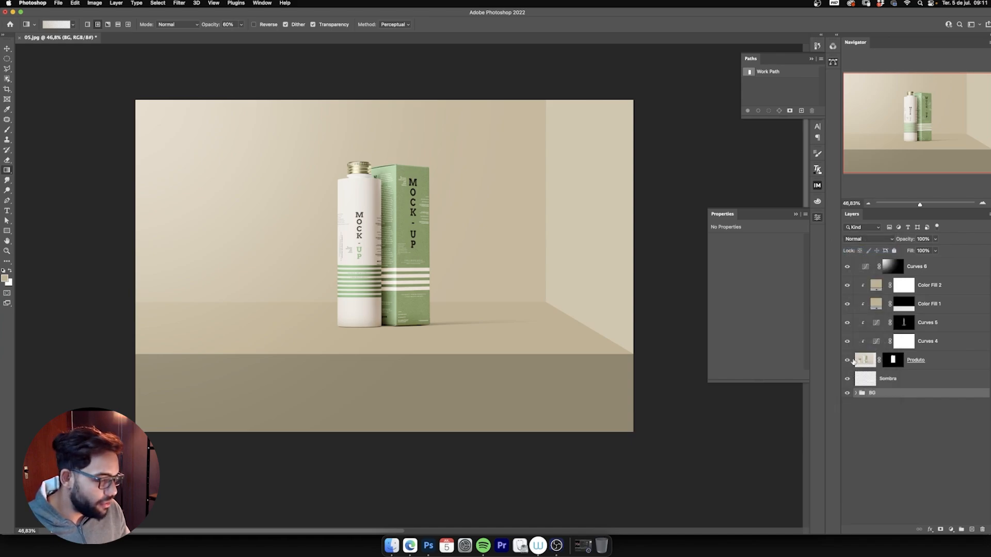
Add a Hue/Saturation adjustment layer above the Base layer inside the BG group
left_click(857, 393)
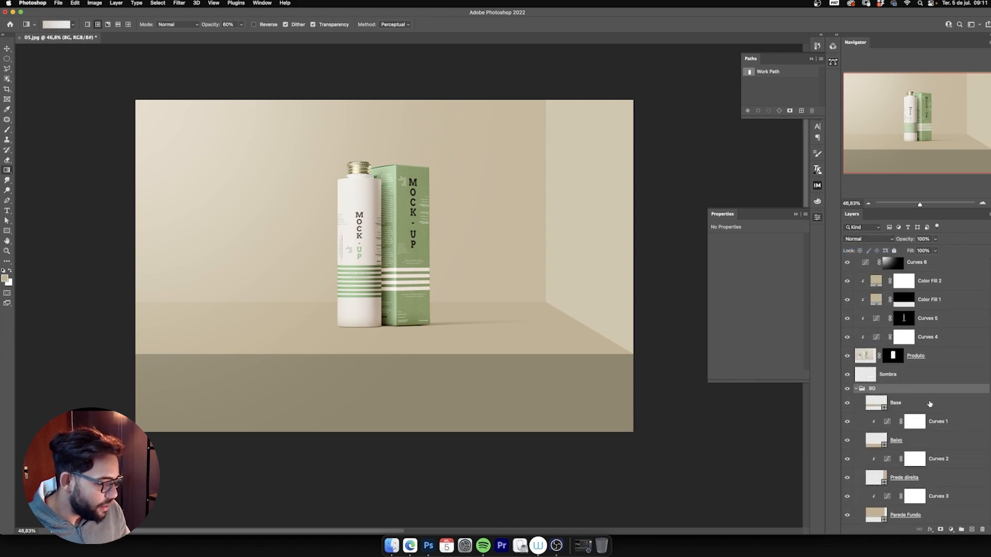
left_click(877, 403)
left_click(950, 530)
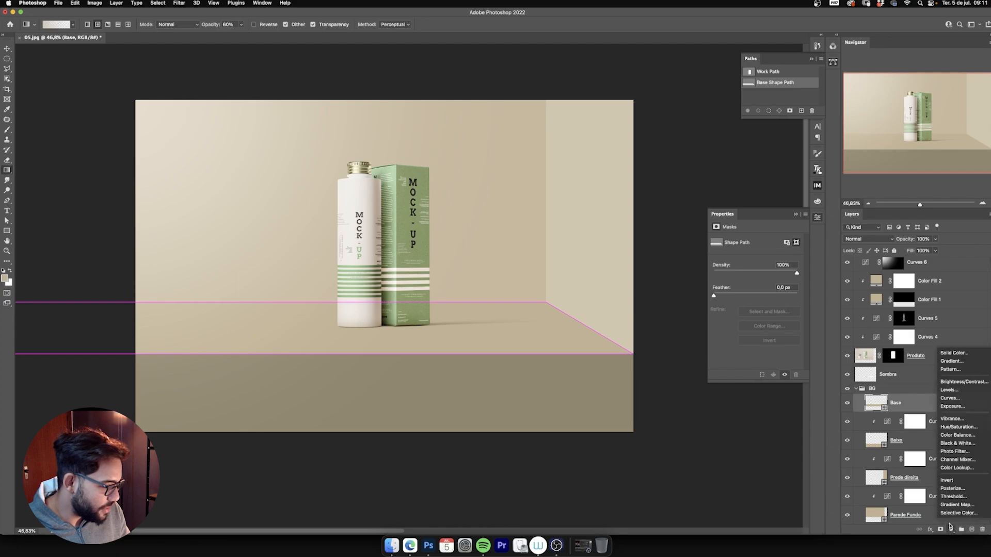
left_click(941, 428)
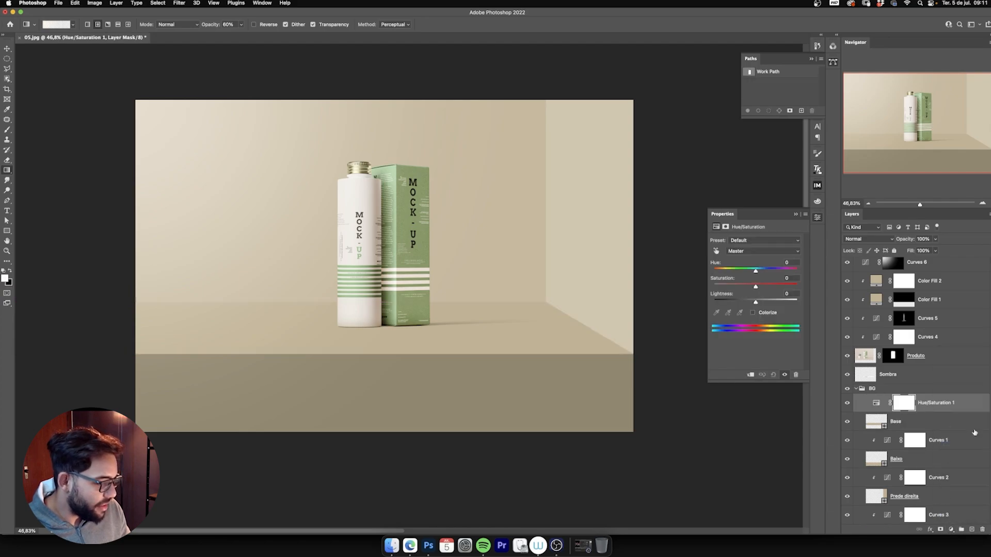
scroll(905, 468, "down", 1)
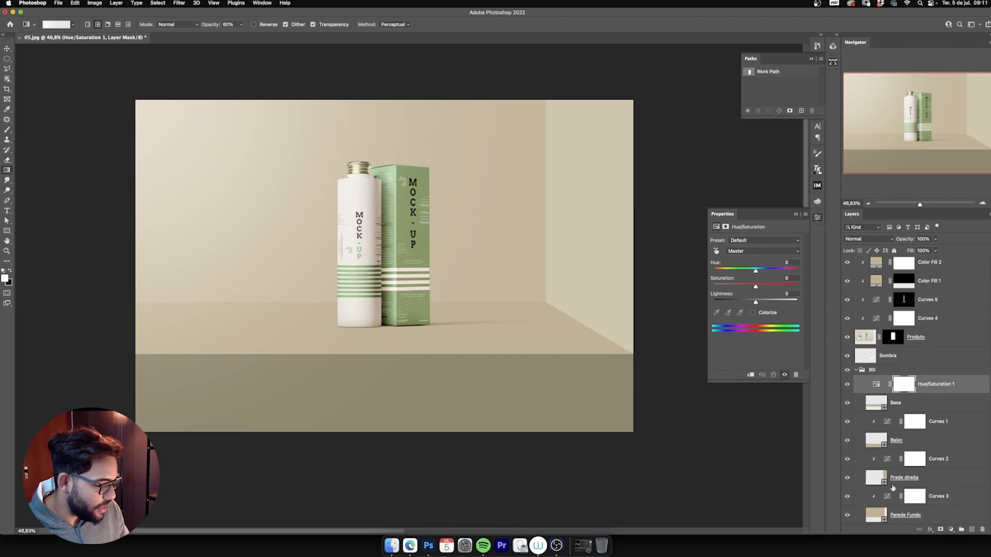
left_click(880, 371)
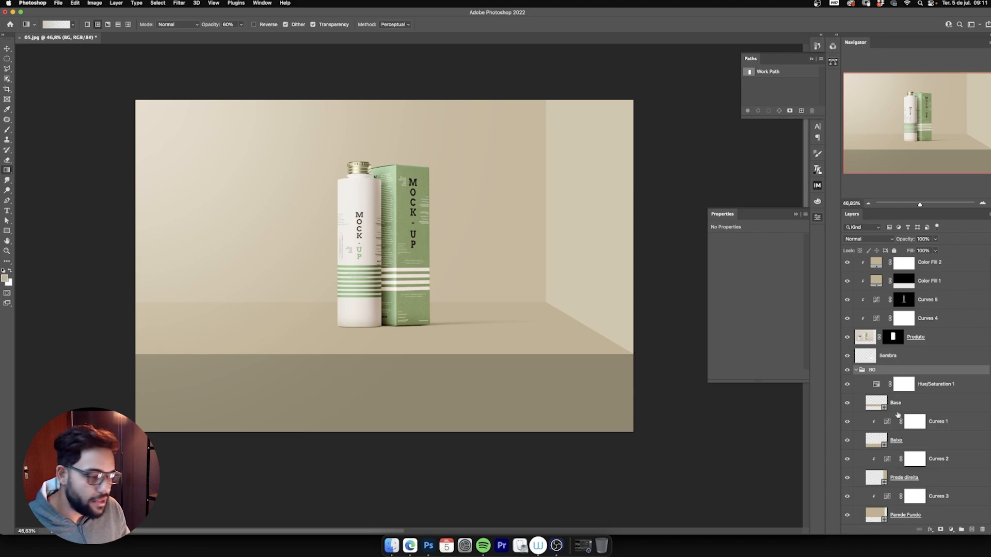
left_click(880, 391)
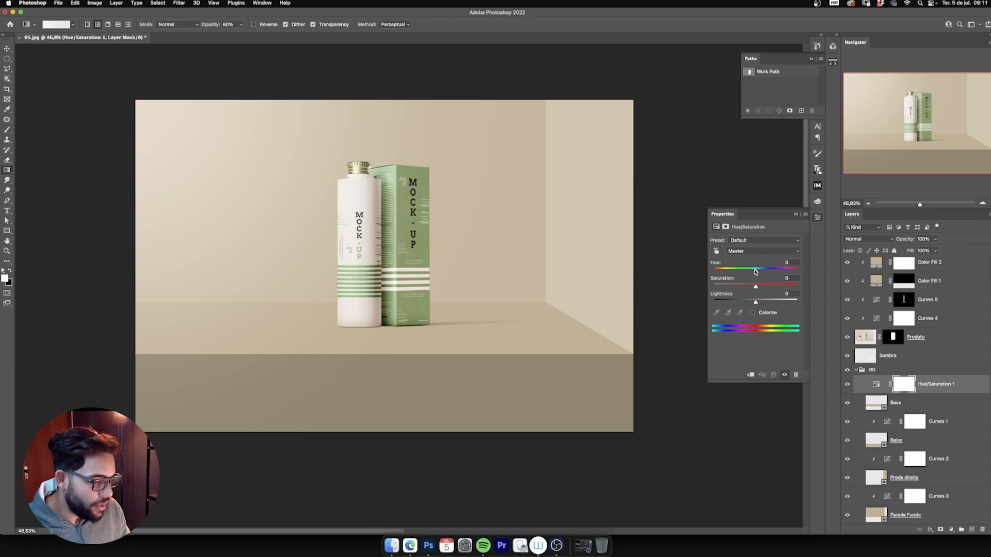
Recolour the background green by setting the Hue/Saturation 1 adjustment's Hue to +66 and Saturation to +10
left_click_drag(756, 272, 779, 274)
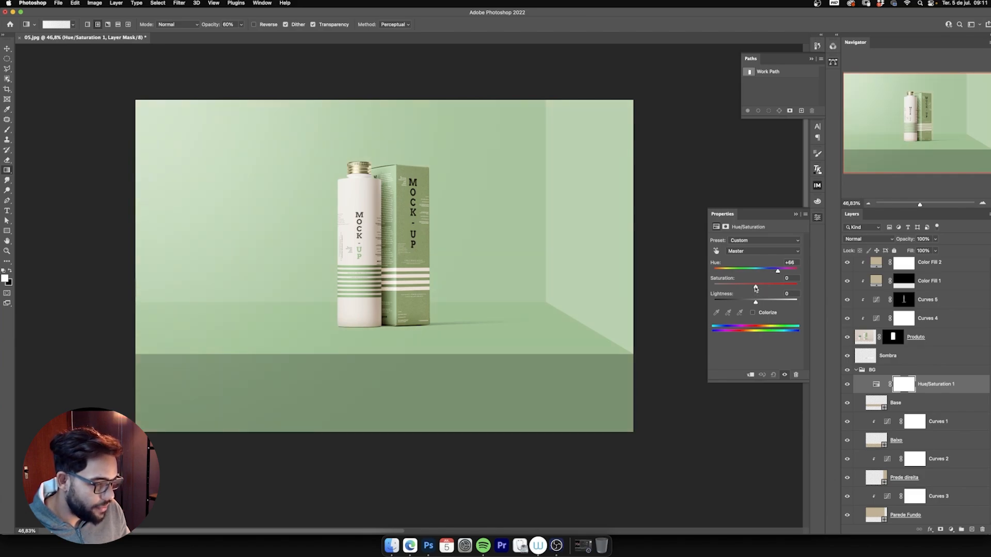
left_click_drag(756, 287, 759, 287)
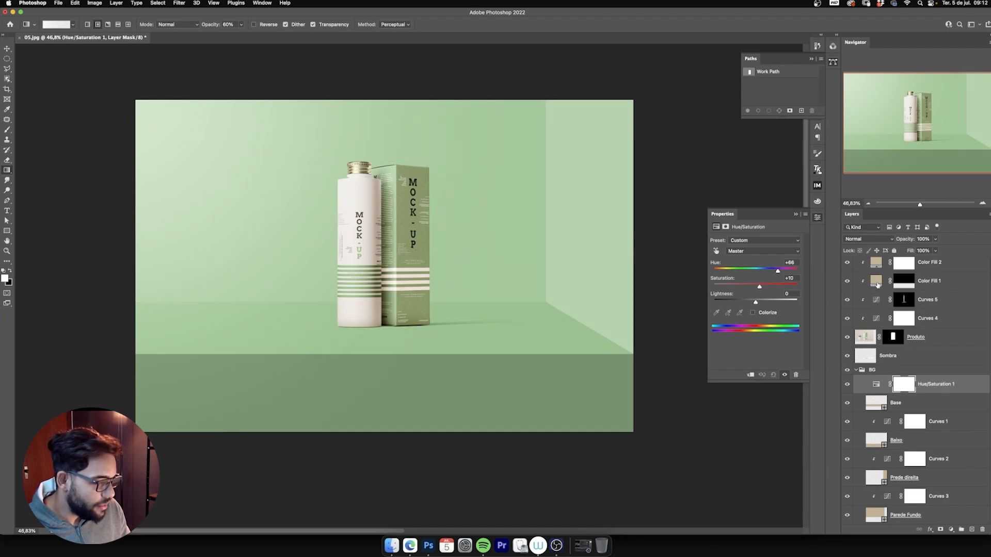
scroll(866, 277, "up", 1)
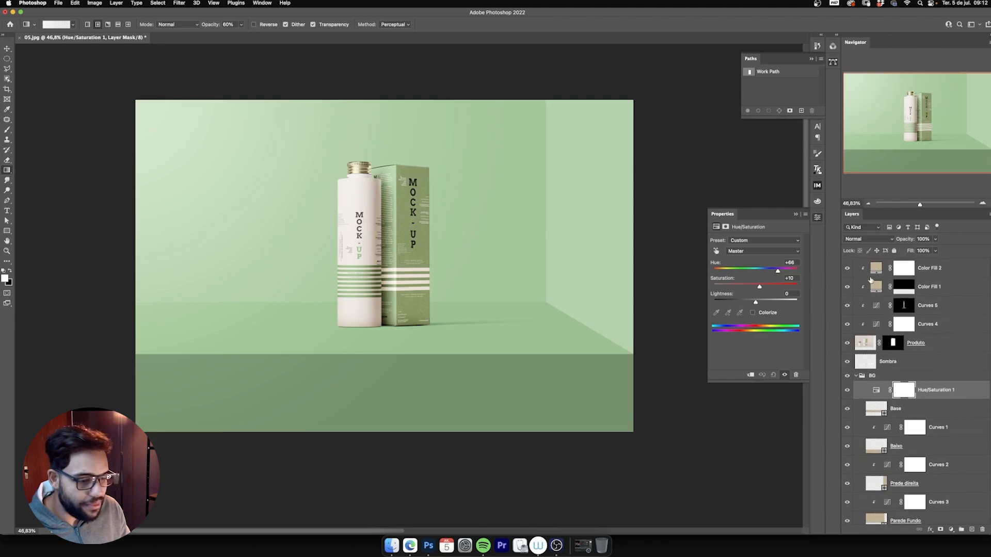
Recolour the Color Fill 1 layer with the green a3c699 sampled from the tabletop beside the bottle
double_click(876, 287)
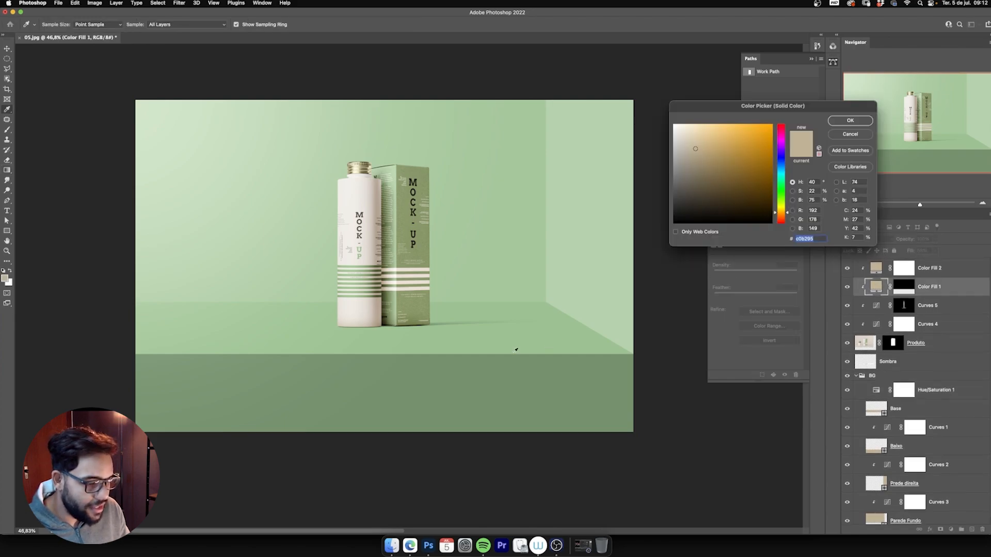
left_click(314, 315)
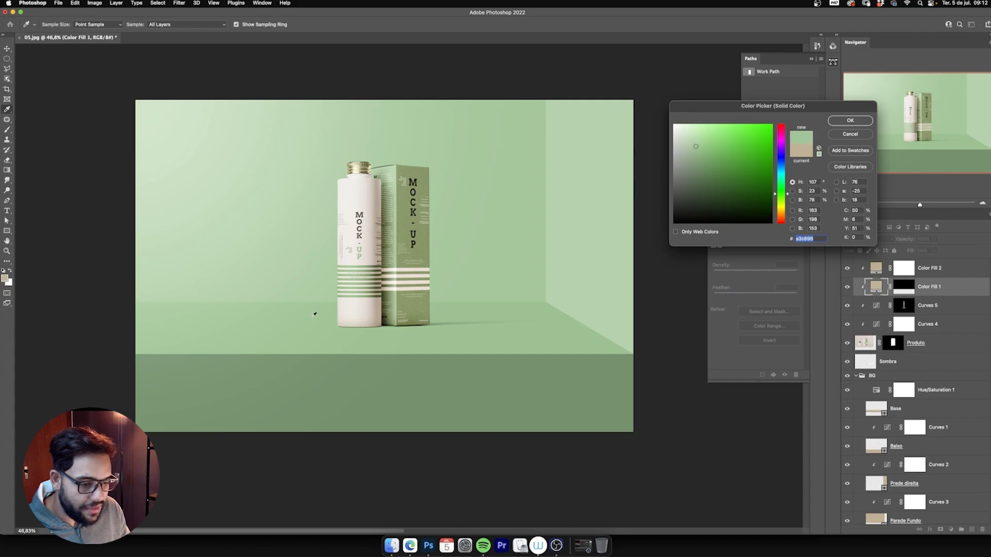
left_click(850, 120)
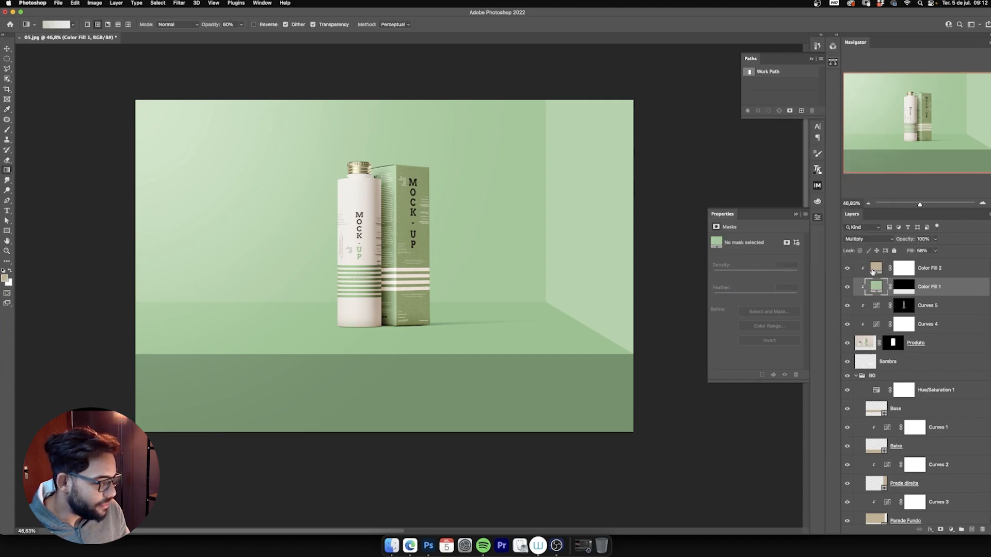
Recolour the Color Fill 2 layer with the green a6c89b sampled from the tabletop, and collapse the BG group
double_click(877, 268)
left_click(268, 324)
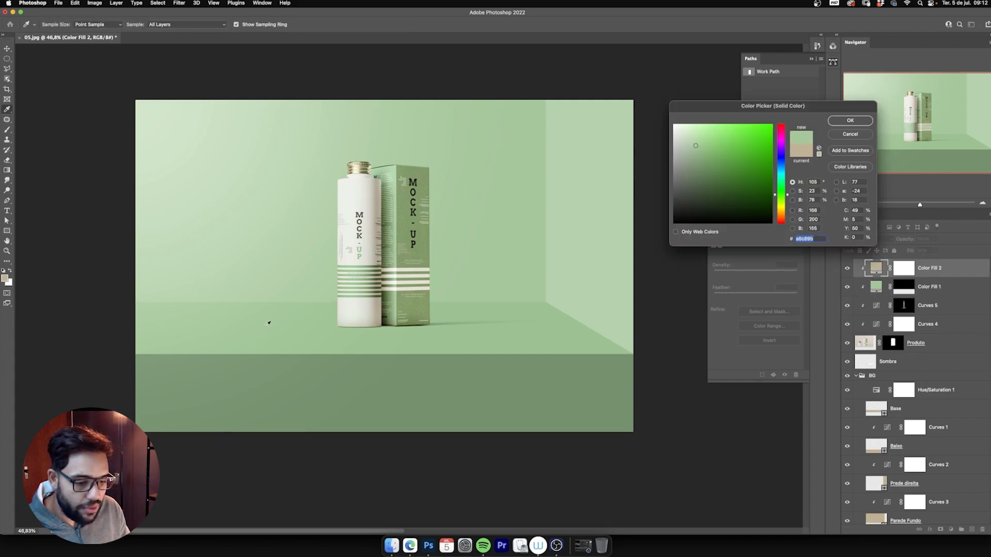
left_click(851, 120)
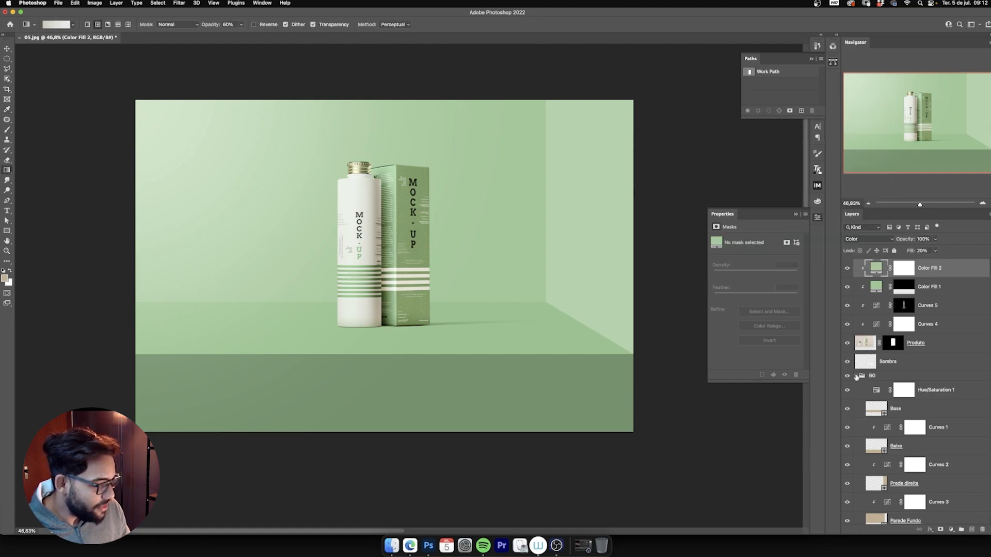
left_click(856, 376)
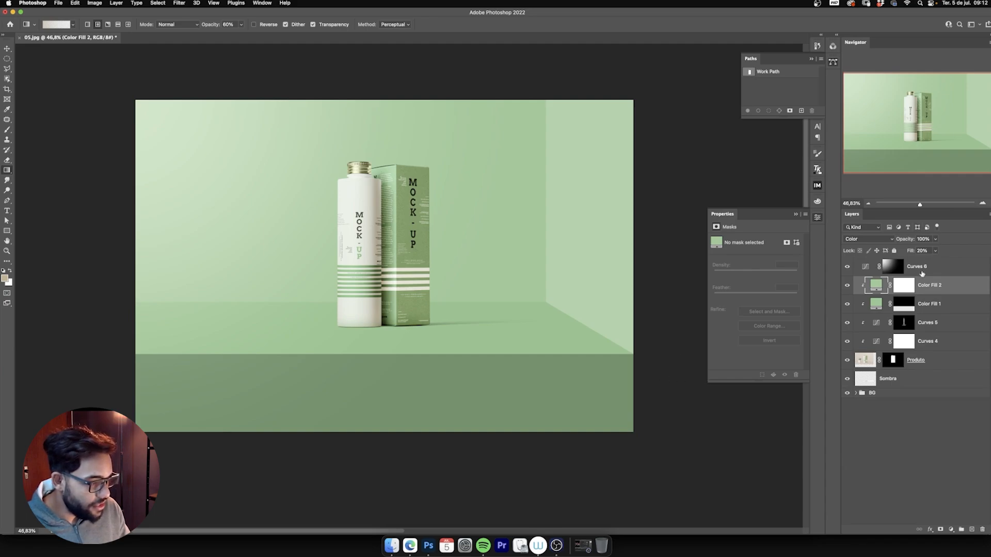
Select the Curves 6 layer and crop both sides of the image to a nearly square frame around the product
left_click(920, 271)
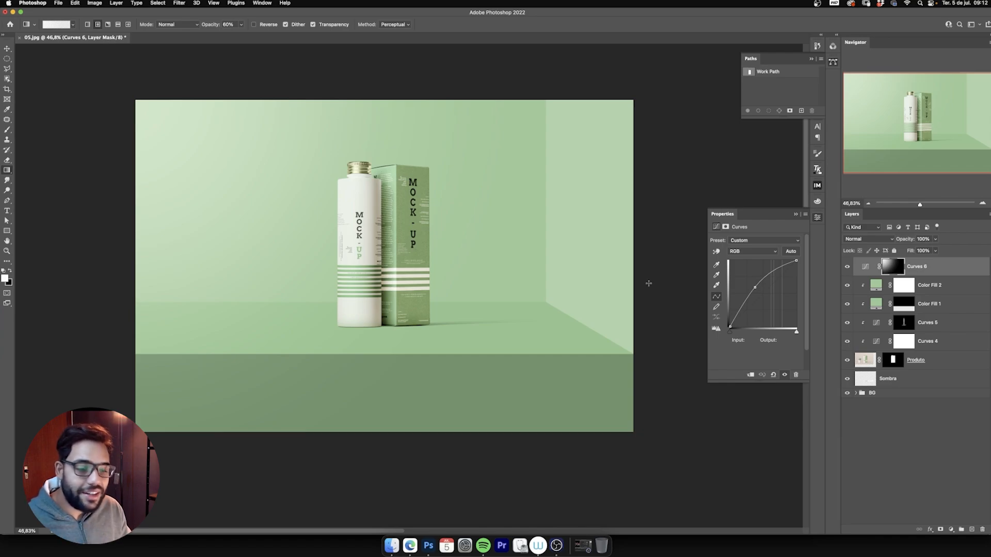
key("c")
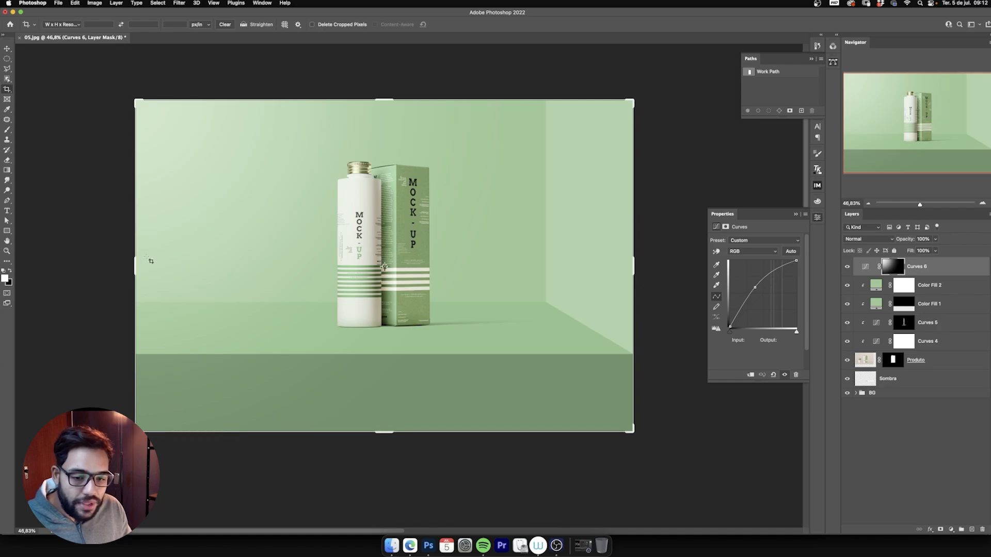
left_click_drag(133, 265, 195, 263)
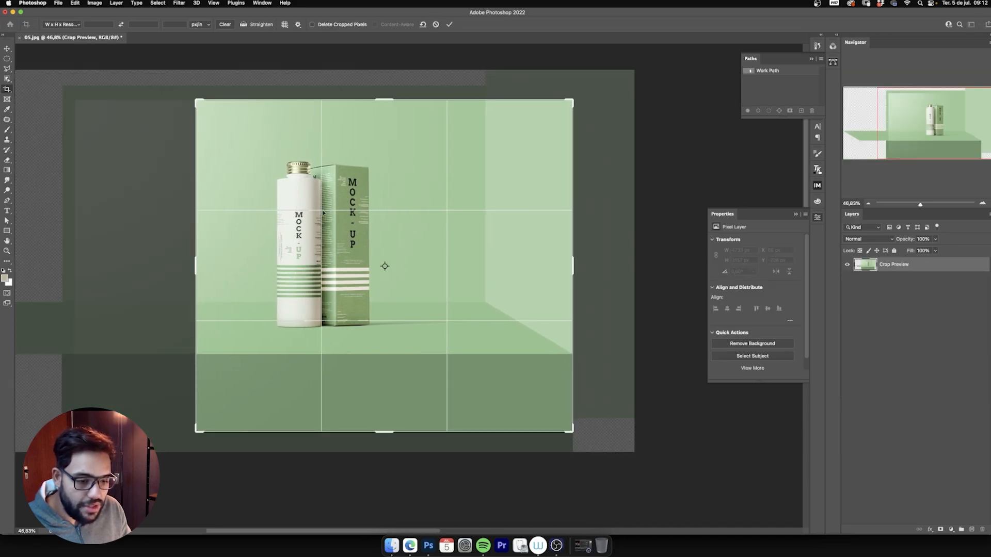
left_click_drag(574, 263, 547, 264)
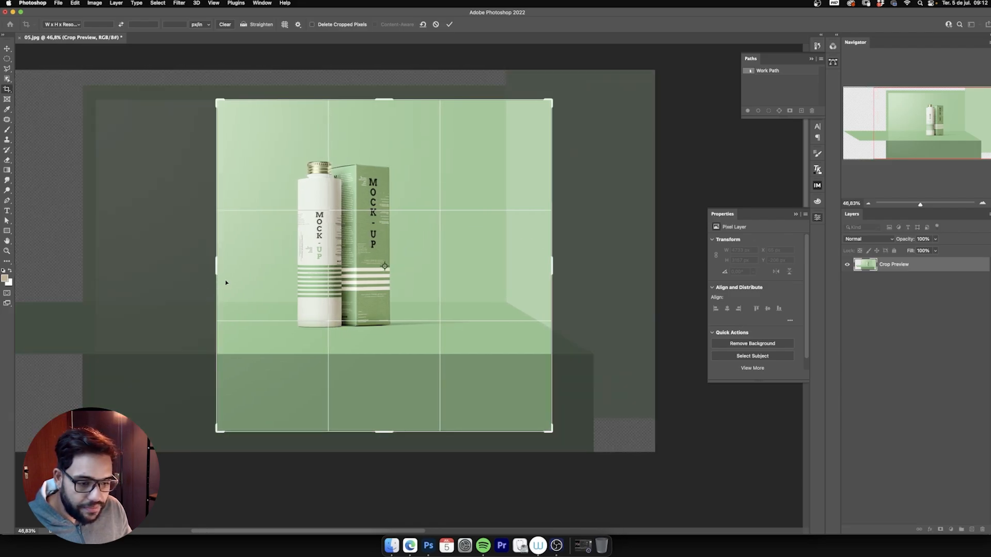
left_click_drag(214, 271, 219, 266)
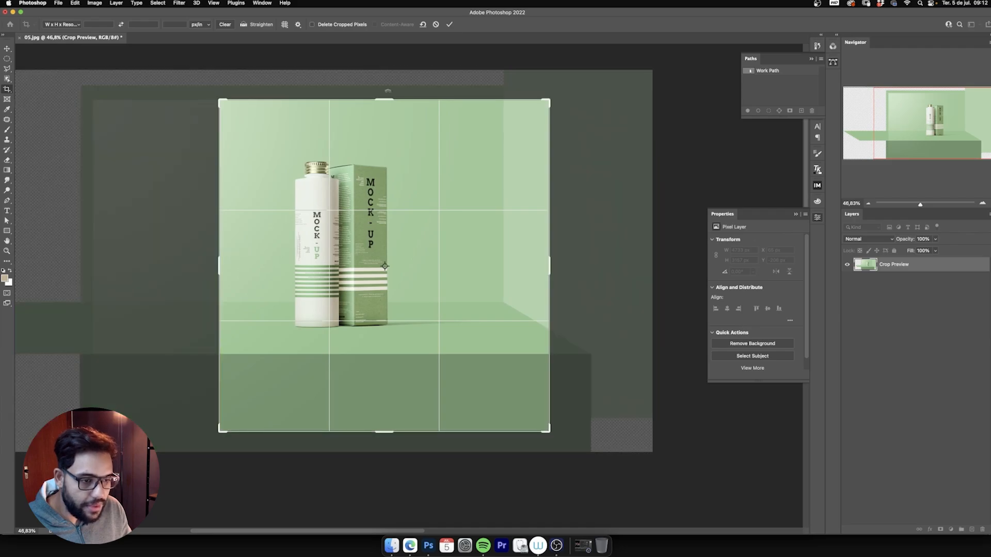
left_click(447, 25)
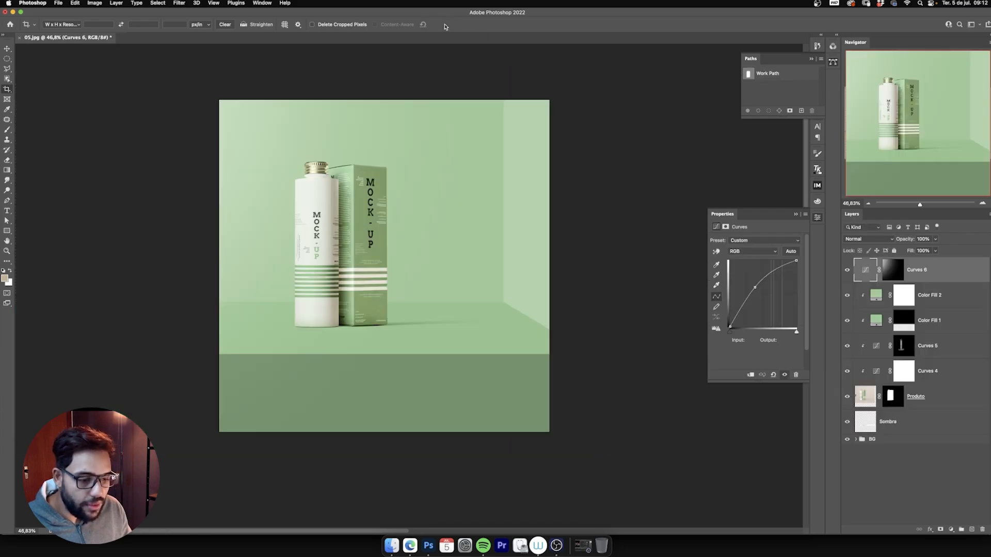
Recrop the image slightly narrower, trimming the table front at the bottom and extending the frame above the back wall
left_click(411, 206)
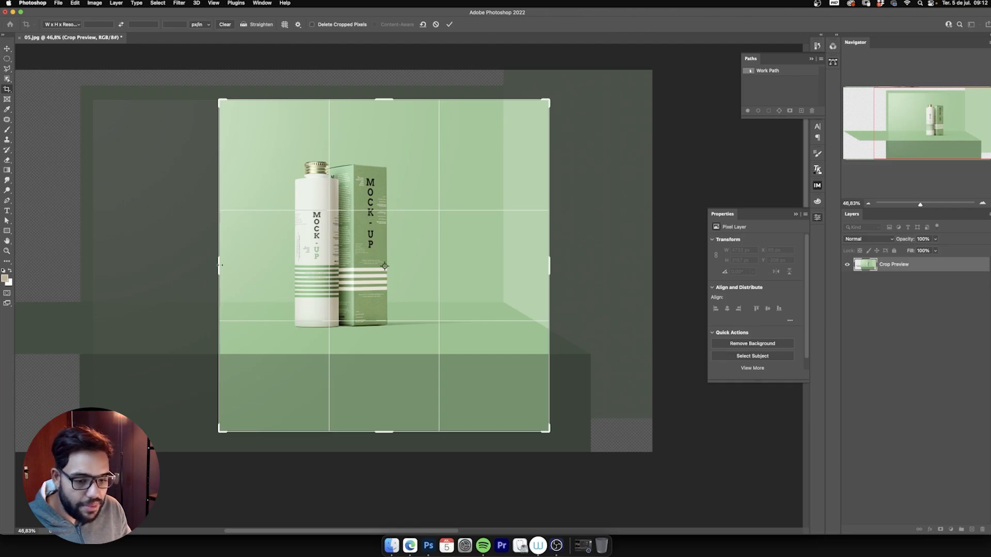
mouse_move(219, 265)
left_mouse_down()
mouse_move(178, 259)
mouse_move(229, 258)
left_mouse_up()
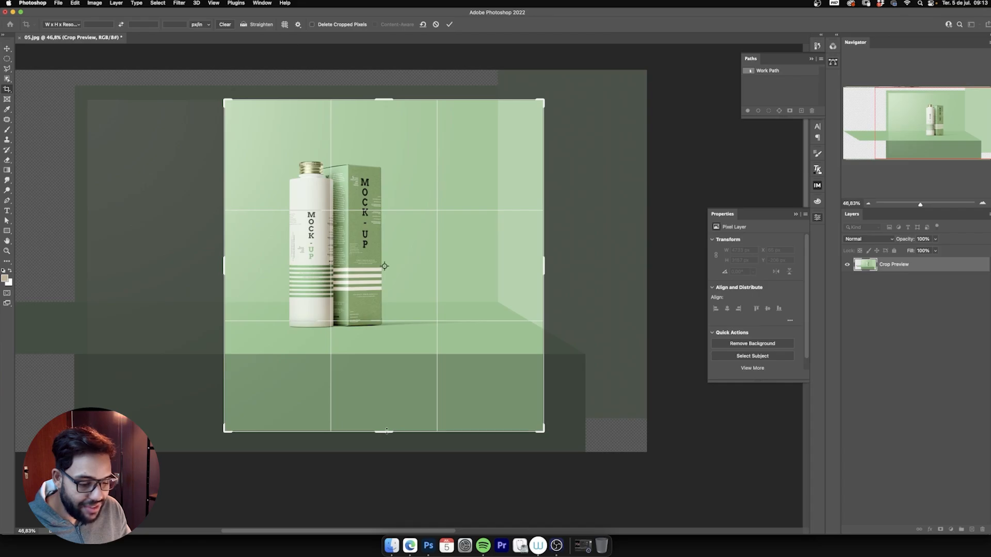
left_click_drag(386, 431, 404, 399)
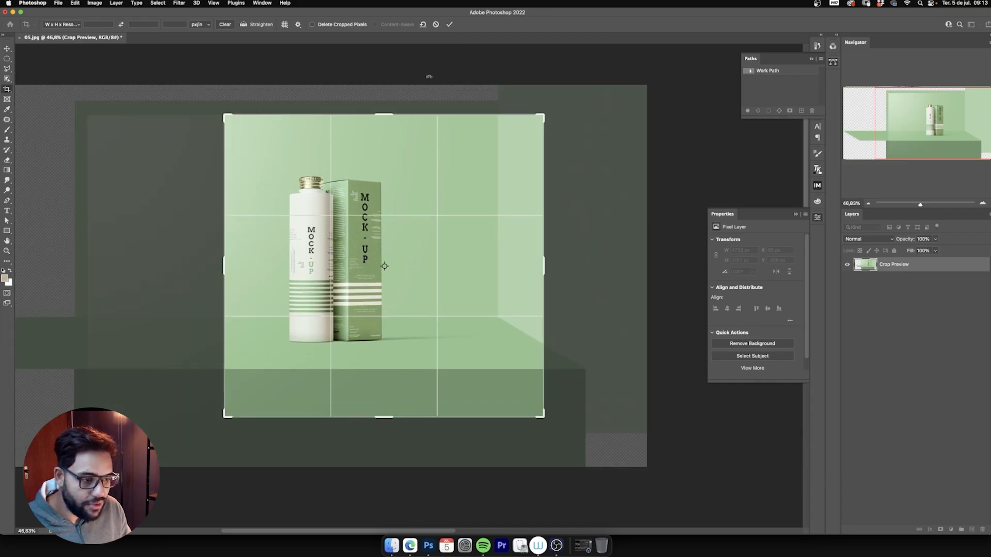
mouse_move(384, 118)
left_mouse_down()
mouse_move(384, 86)
mouse_move(384, 103)
left_mouse_up()
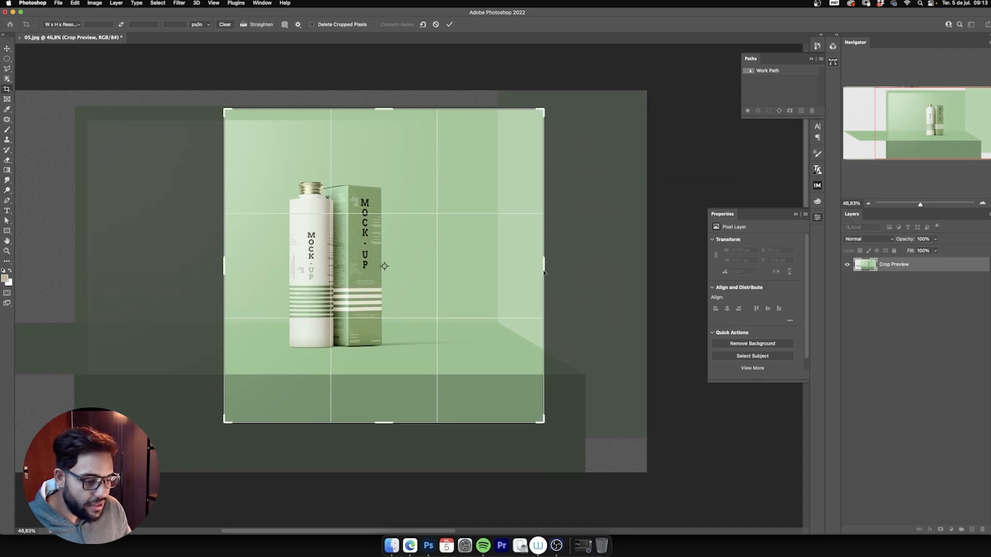
left_click(544, 273)
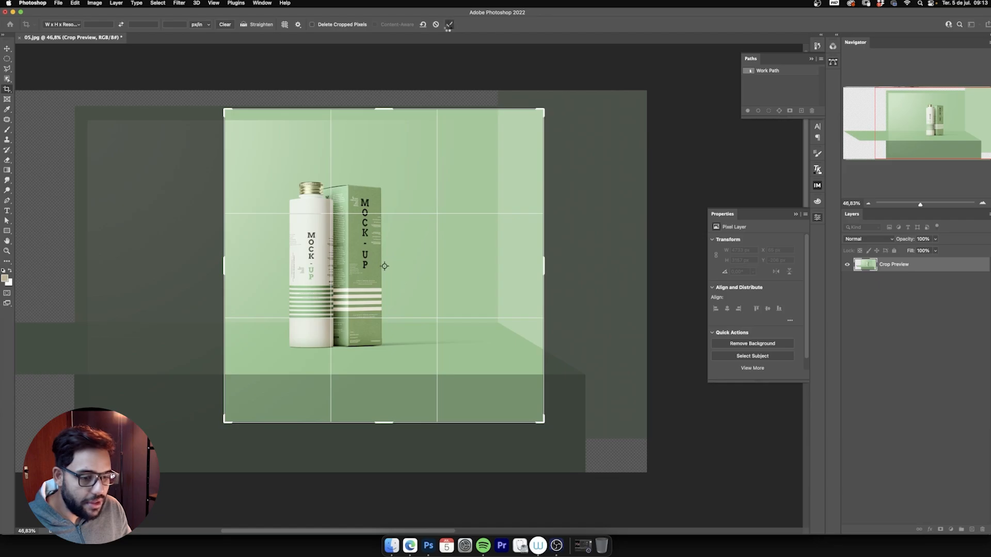
left_click(449, 25)
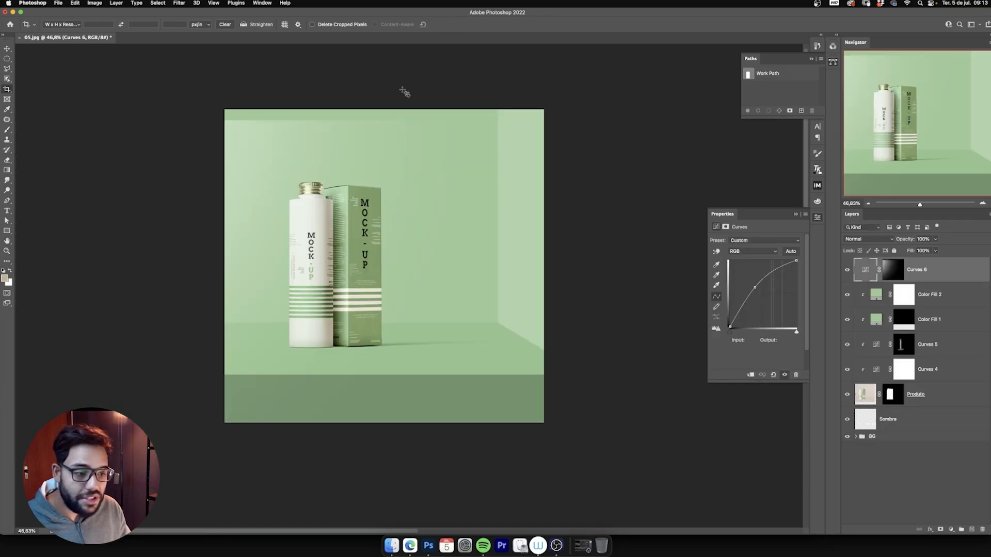
Crop off the darker strip along the image's top edge, above the back wall
left_click(404, 174)
left_click_drag(384, 106, 384, 123)
left_click(450, 24)
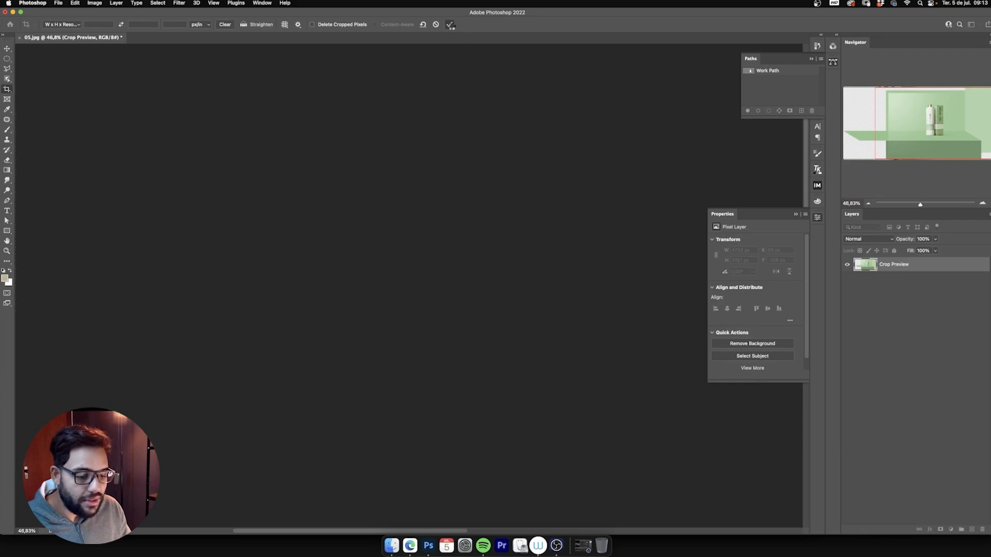
left_click_drag(328, 309, 354, 299)
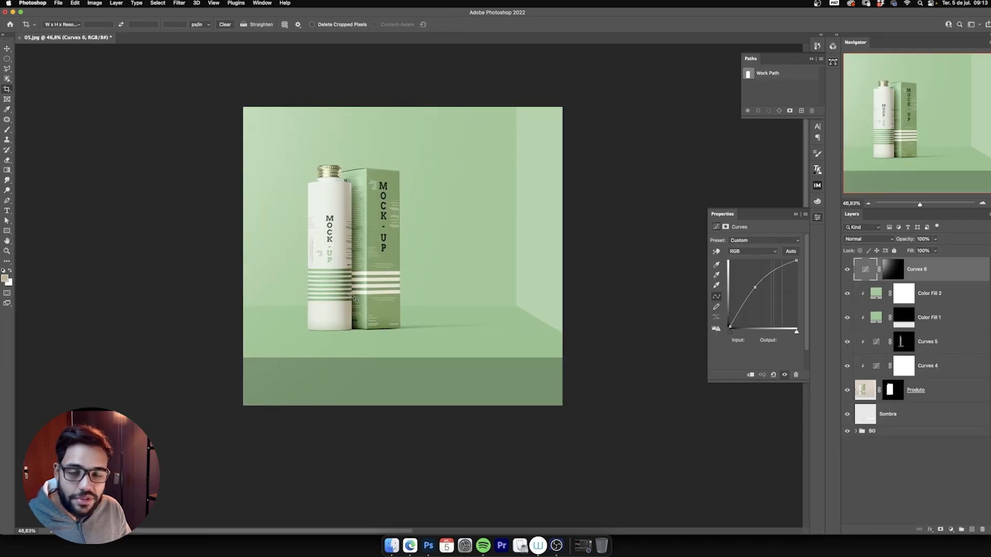